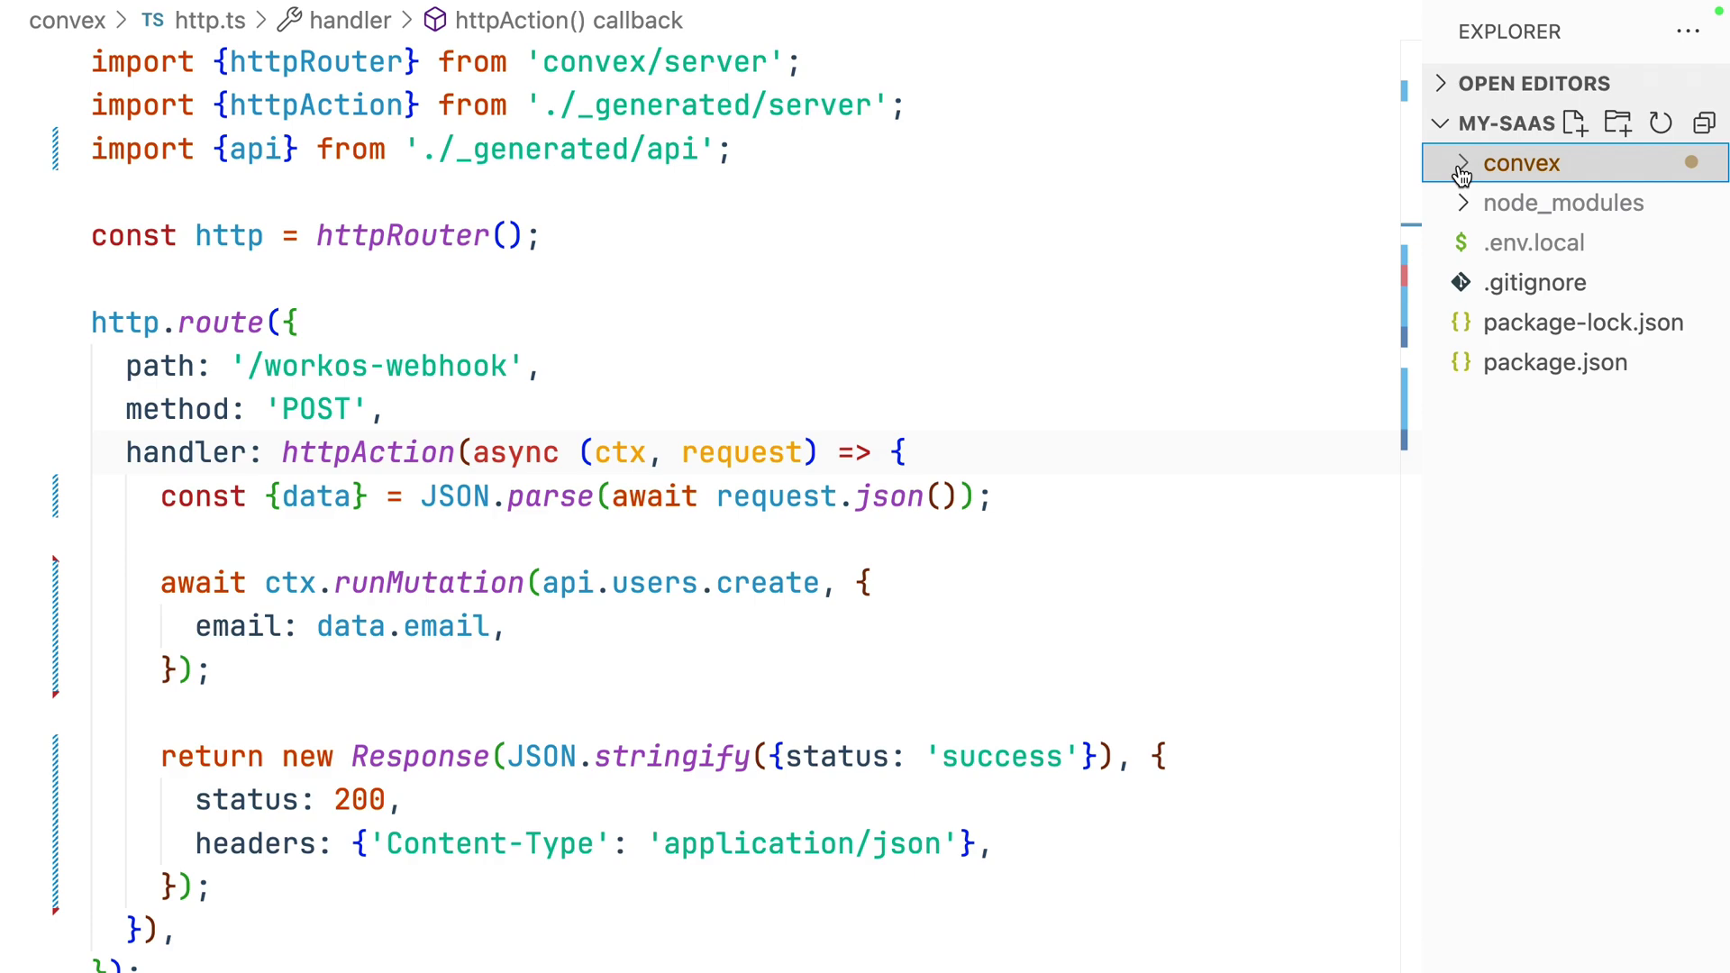
Open convex/http.ts and review the workos-webhook route definition and its handler body.
{"action": "left_click", "coordinate": [1460, 167]}
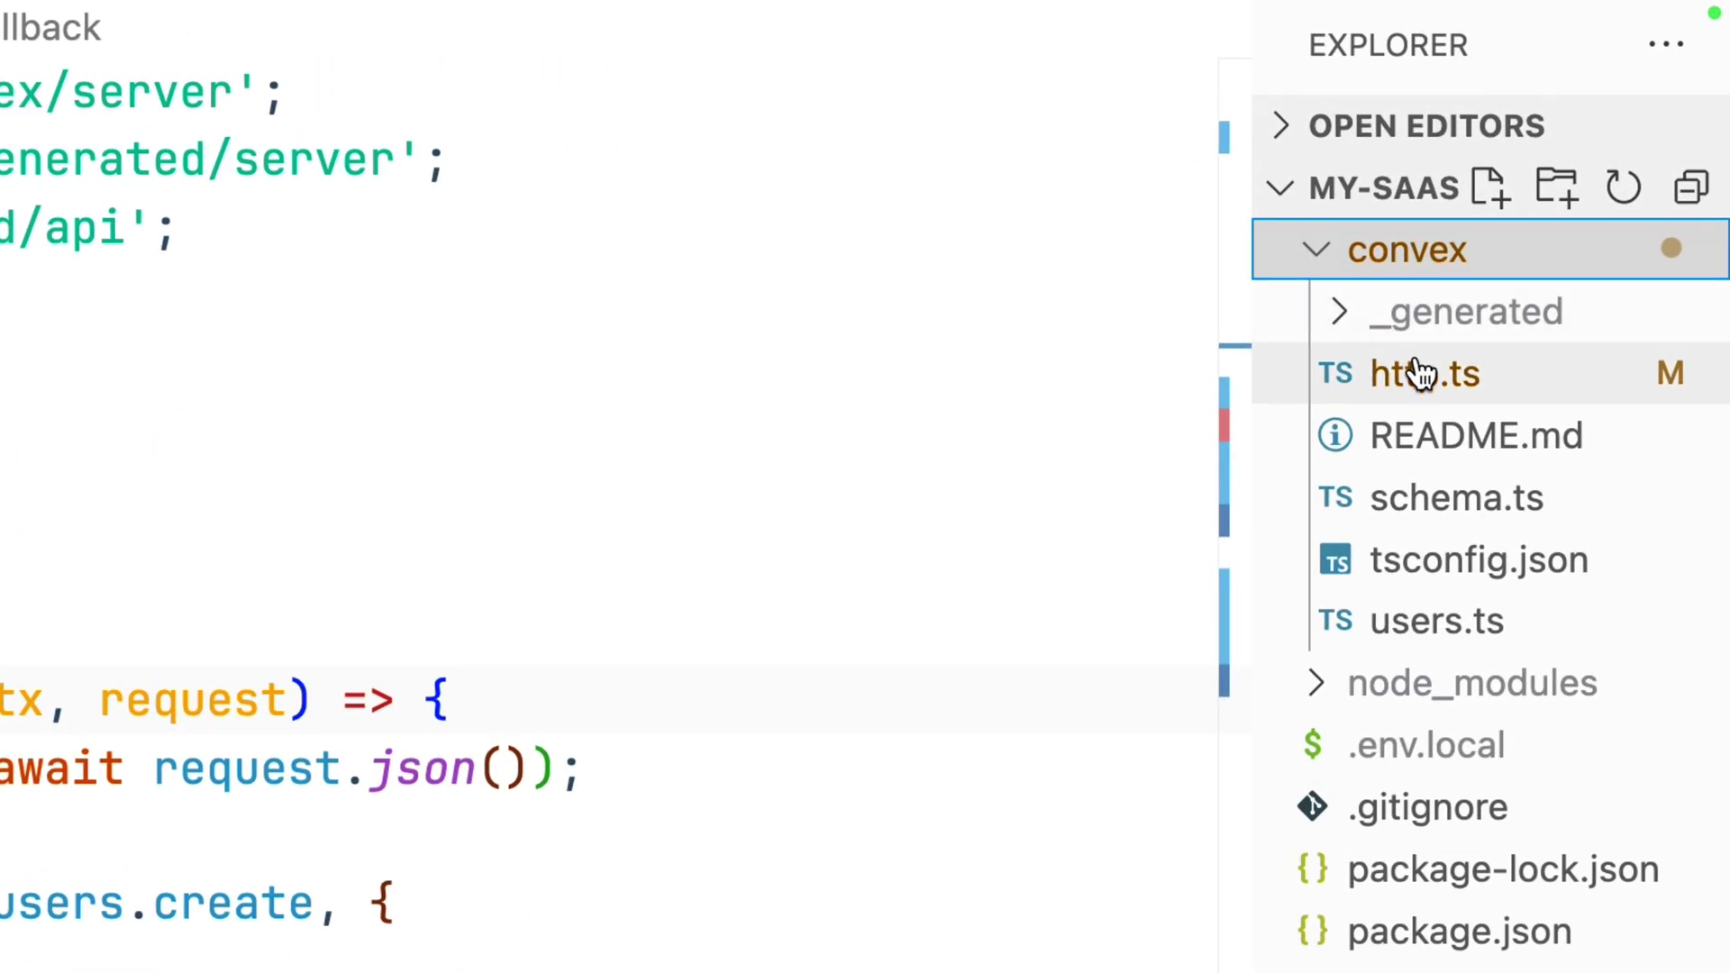
{"action": "left_click", "coordinate": [1421, 373]}
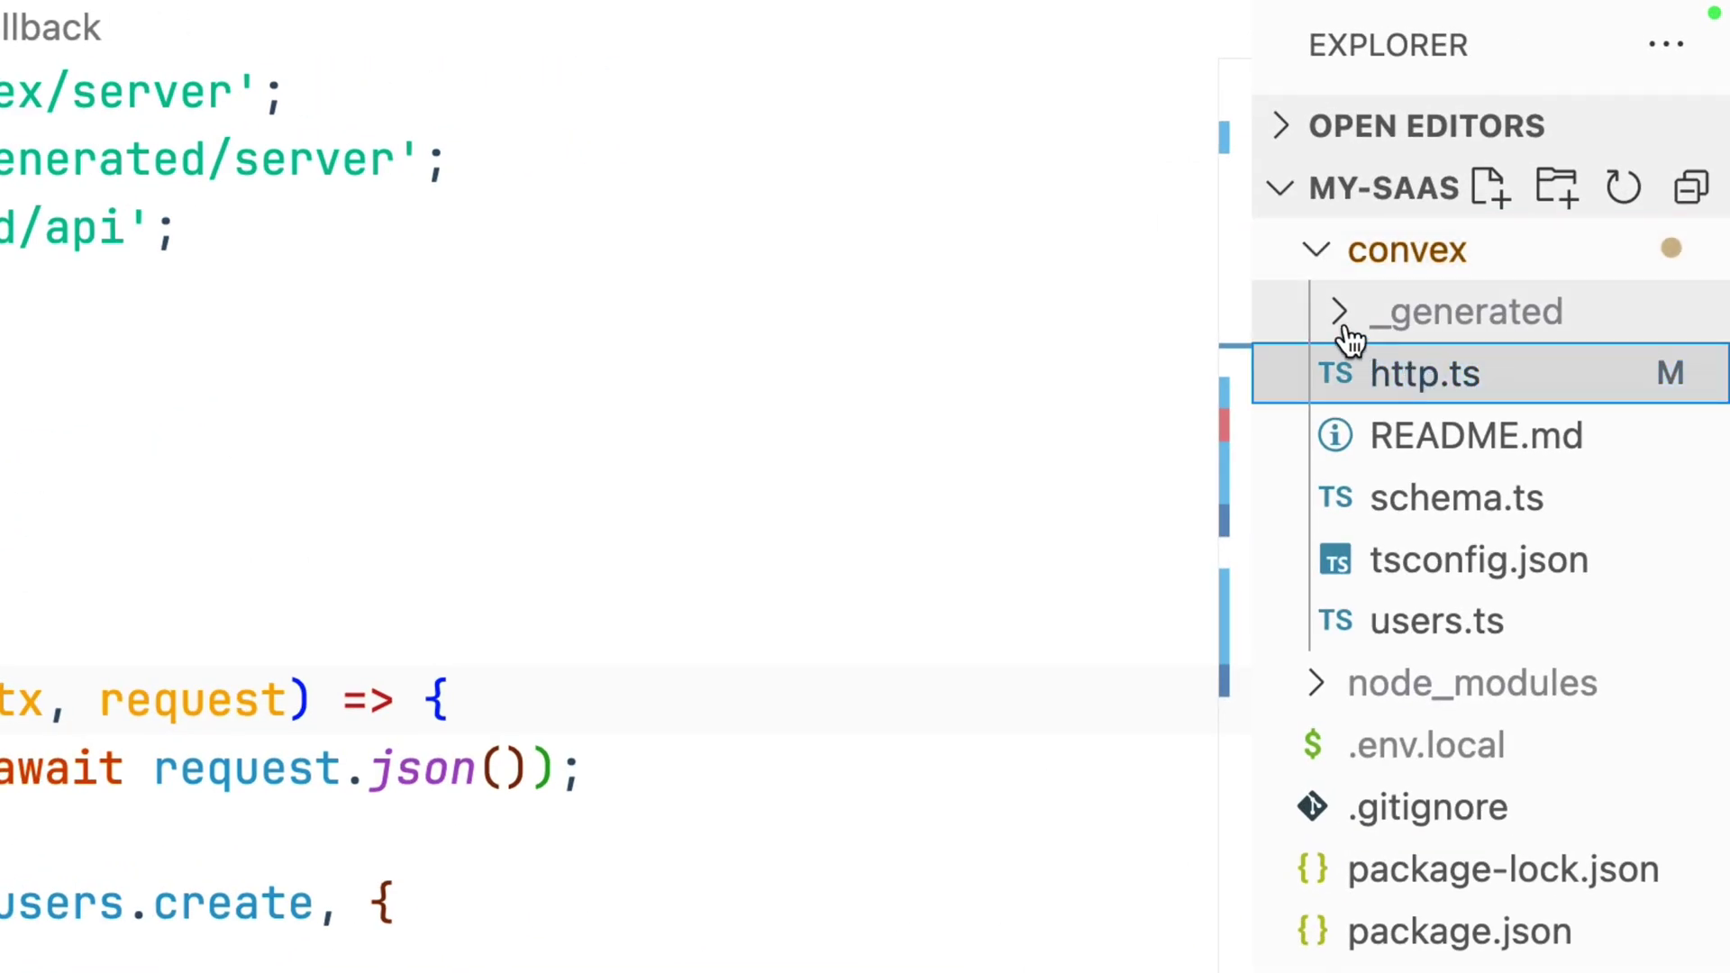
{"action": "mouse_move", "coordinate": [145, 332]}
{"action": "left_mouse_down"}
{"action": "mouse_move", "coordinate": [495, 560]}
{"action": "mouse_move", "coordinate": [391, 799]}
{"action": "left_mouse_up"}
{"action": "left_click", "coordinate": [586, 843]}
{"action": "double_click", "coordinate": [587, 843]}
{"action": "scroll", "coordinate": [275, 240], "scroll_direction": "down", "scroll_amount": 1}
{"action": "left_click_drag", "start_coordinate": [265, 257], "coordinate": [479, 529]}
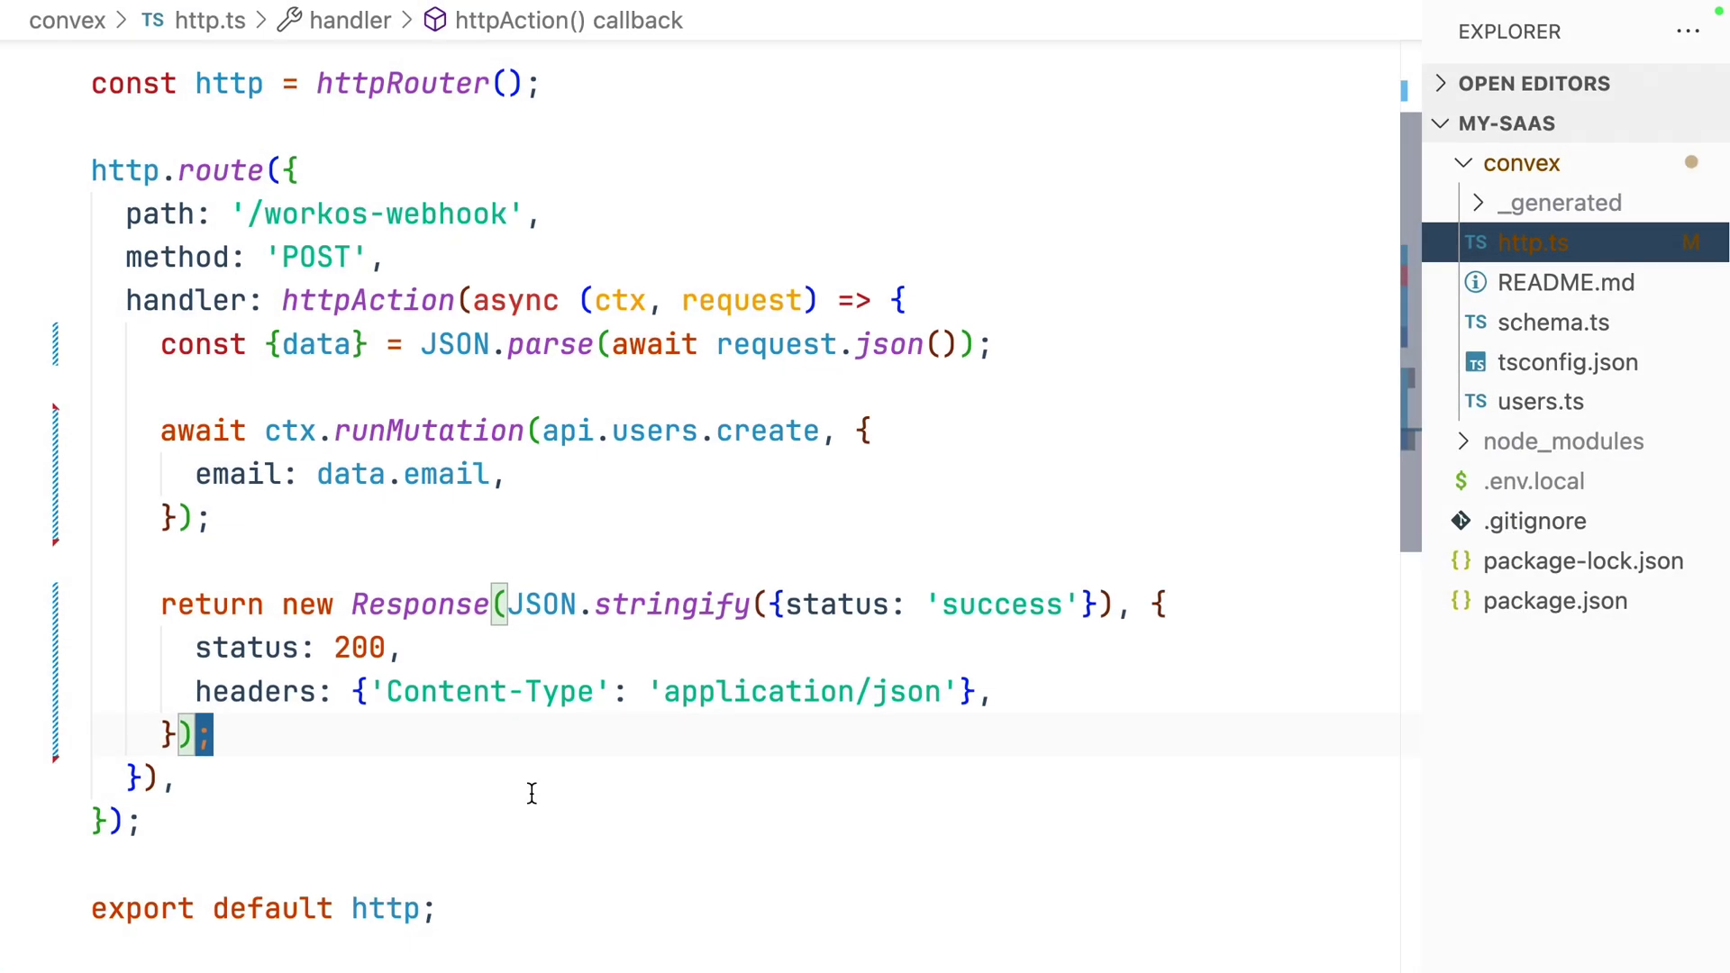
{"action": "left_click_drag", "start_coordinate": [527, 740], "coordinate": [108, 325]}
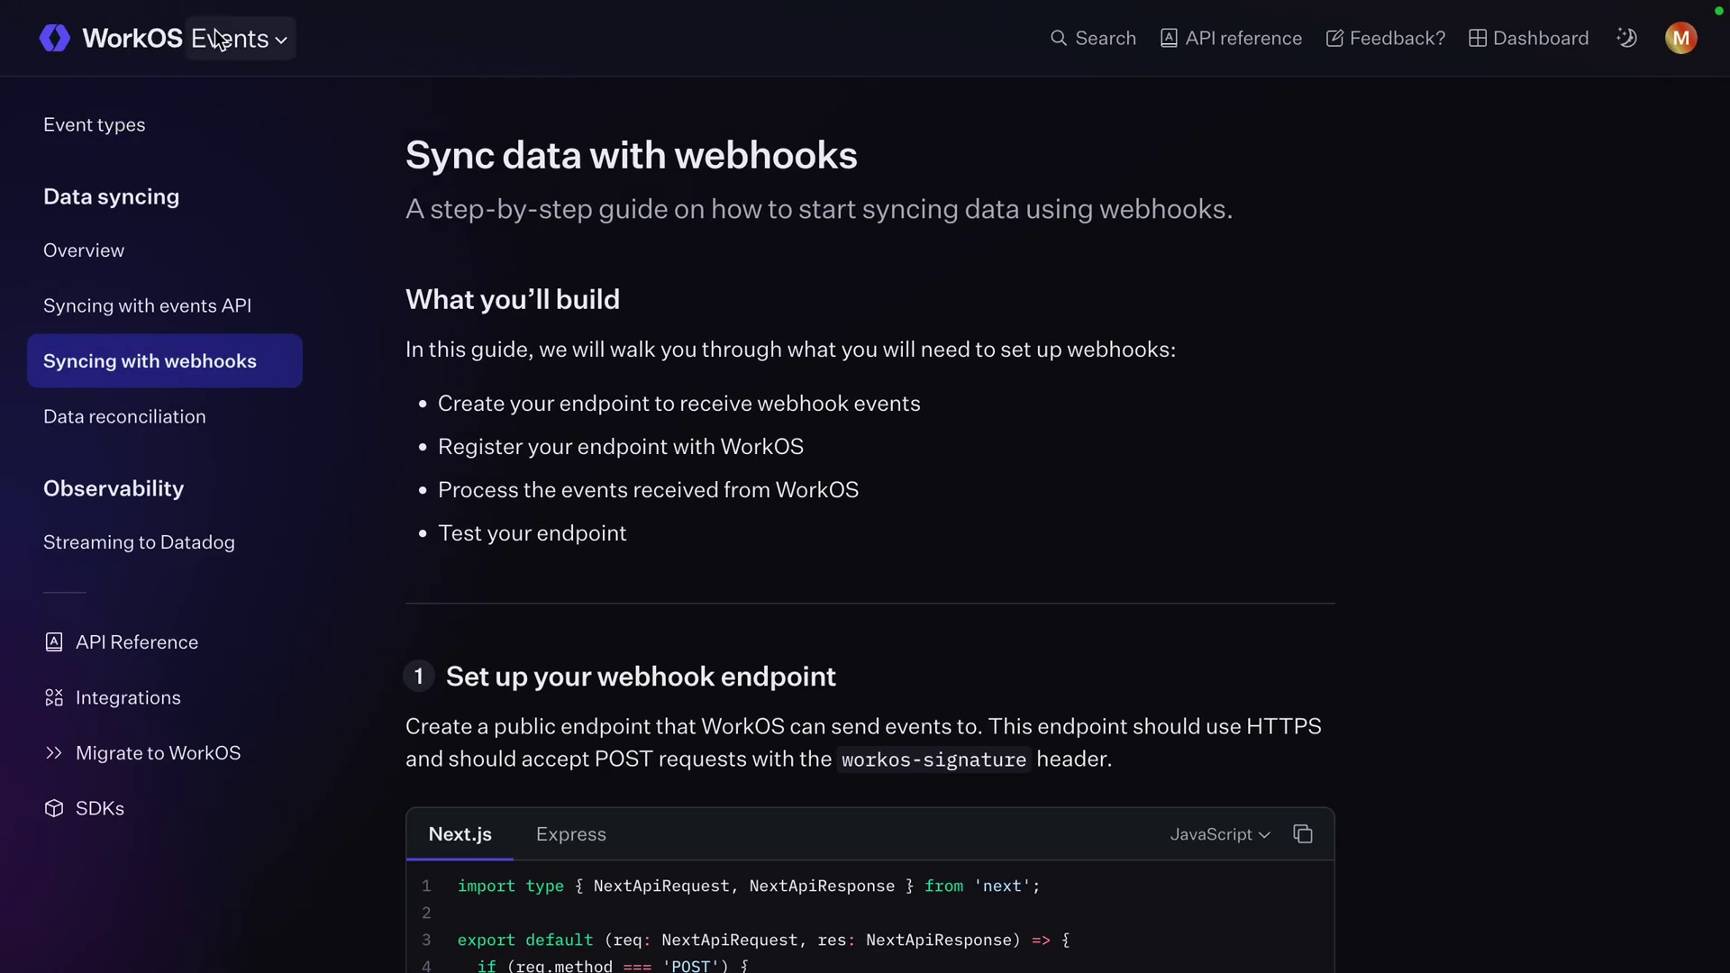
{"action": "scroll", "coordinate": [1189, 674], "scroll_direction": "down", "scroll_amount": 5}
{"action": "scroll", "coordinate": [1189, 674], "scroll_direction": "down", "scroll_amount": 2}
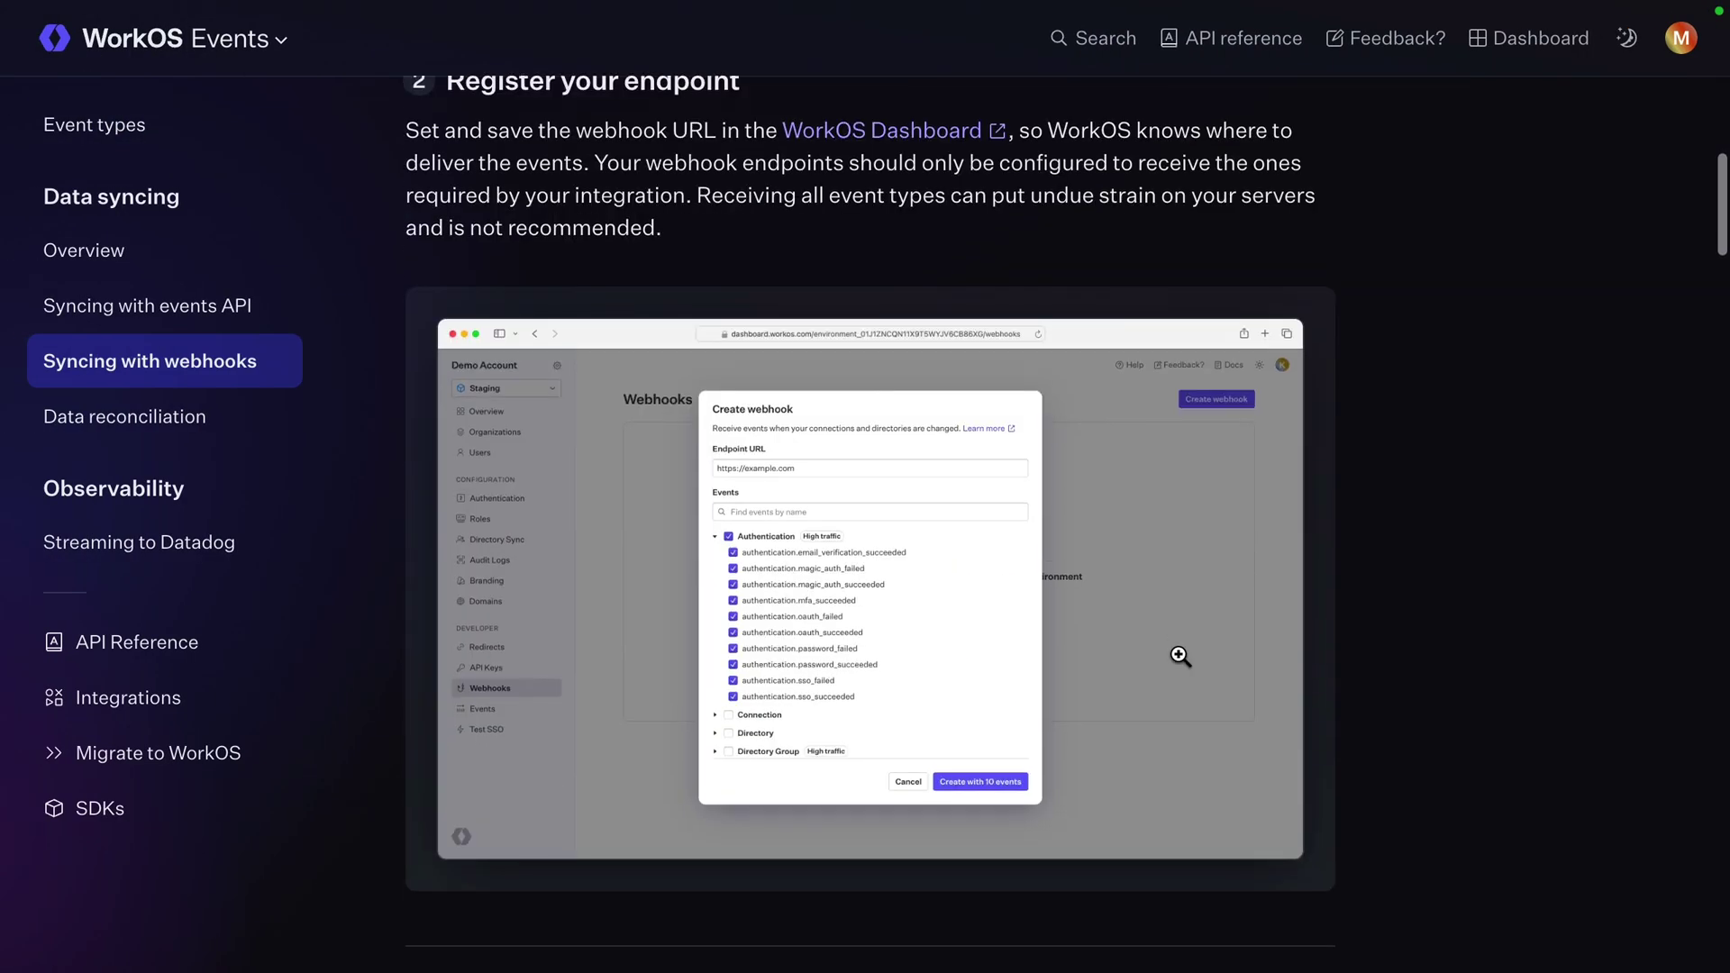
{"action": "scroll", "coordinate": [1177, 654], "scroll_direction": "down", "scroll_amount": 5}
{"action": "scroll", "coordinate": [1177, 654], "scroll_direction": "down", "scroll_amount": 5}
{"action": "scroll", "coordinate": [1184, 644], "scroll_direction": "down", "scroll_amount": 1}
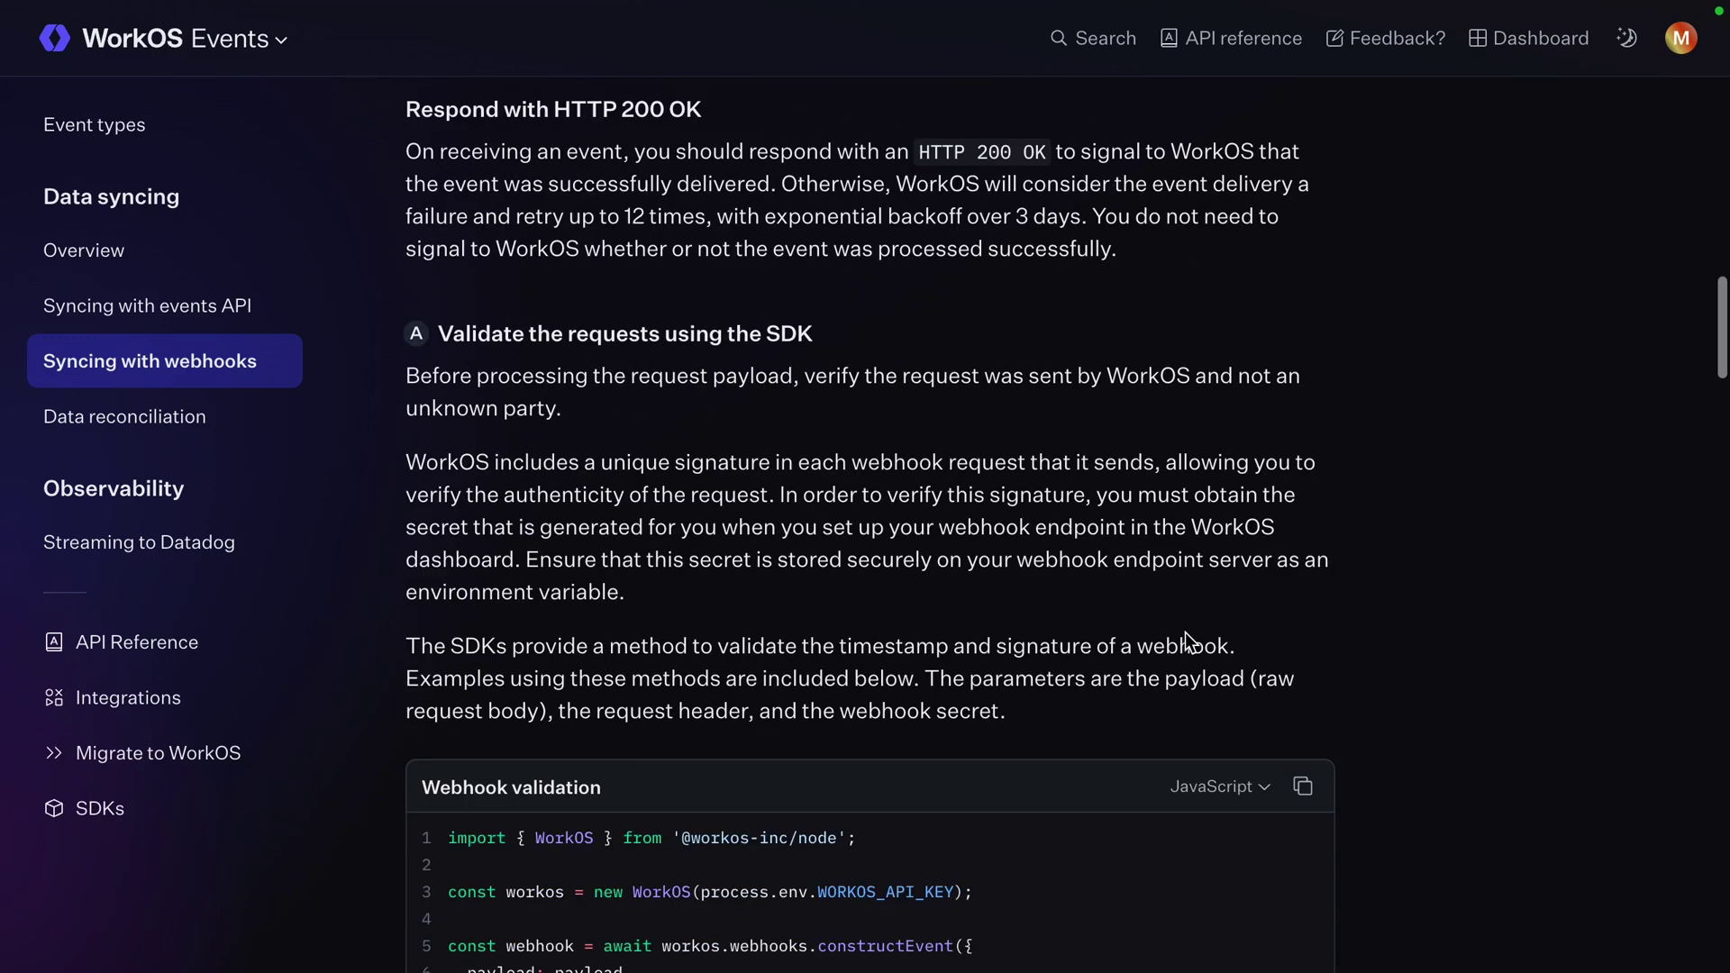
{"action": "scroll", "coordinate": [1186, 631], "scroll_direction": "down", "scroll_amount": 3}
Select the constructEvent snippet in the WorkOS guide's Webhook validation section.
{"action": "left_click_drag", "start_coordinate": [595, 719], "coordinate": [423, 481]}
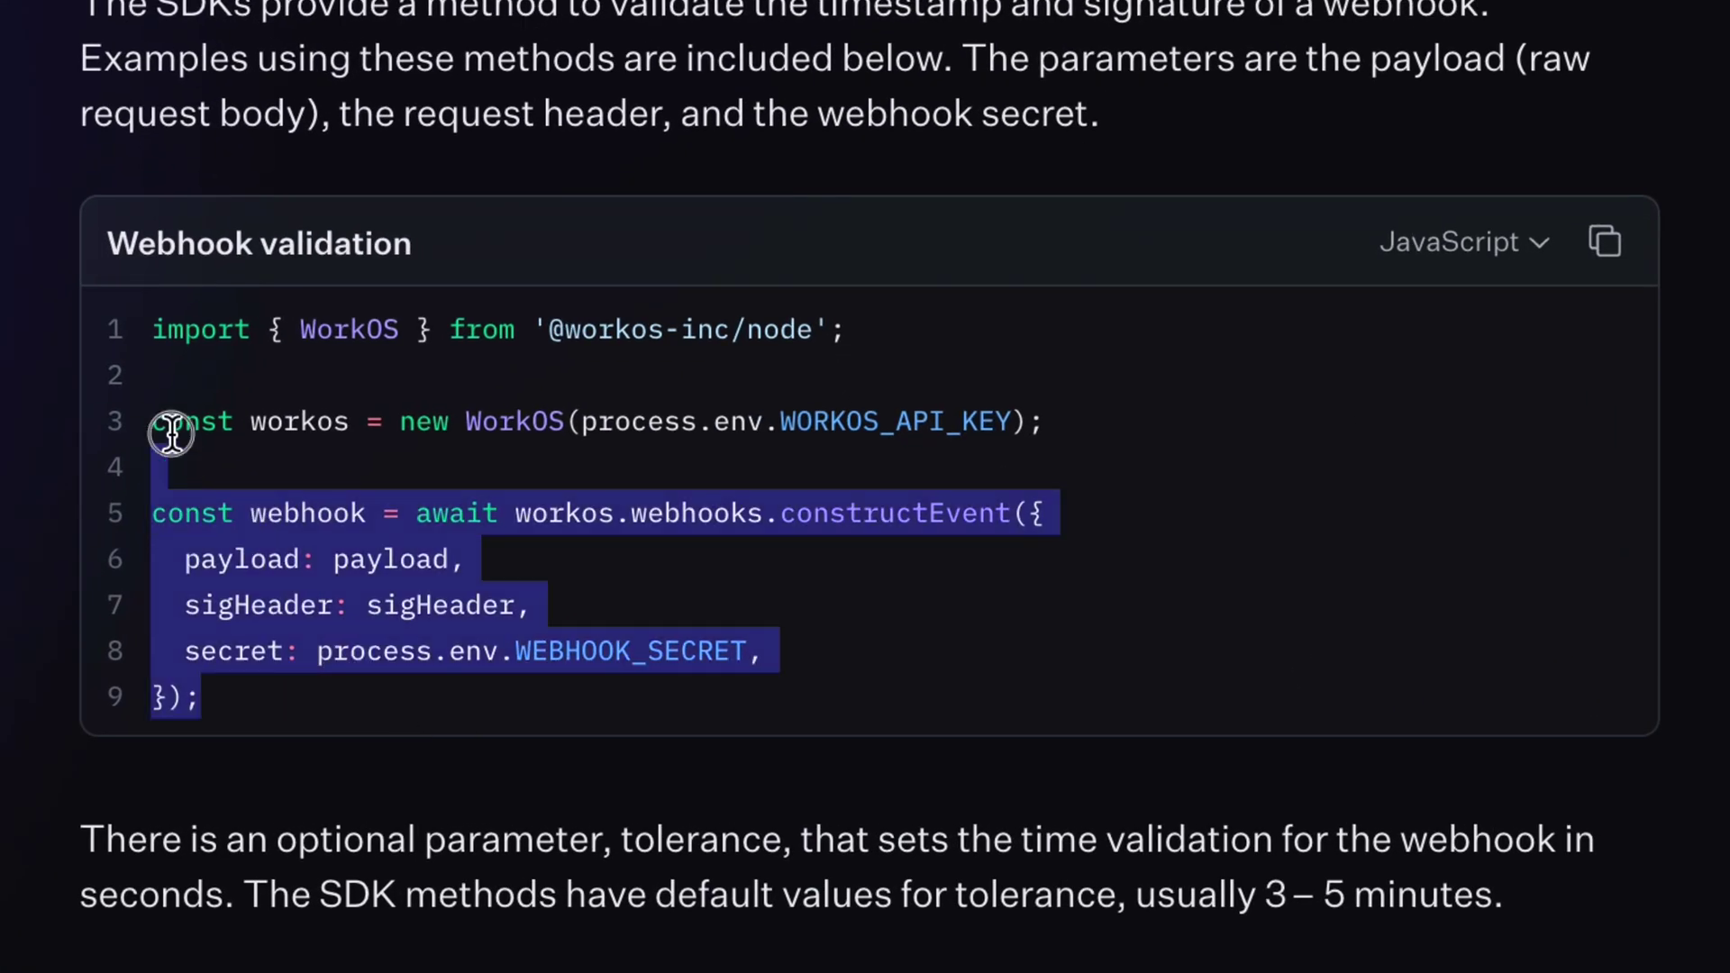
Insert a status 500 error response into the empty catch block.
{"action": "left_click", "coordinate": [417, 384]}
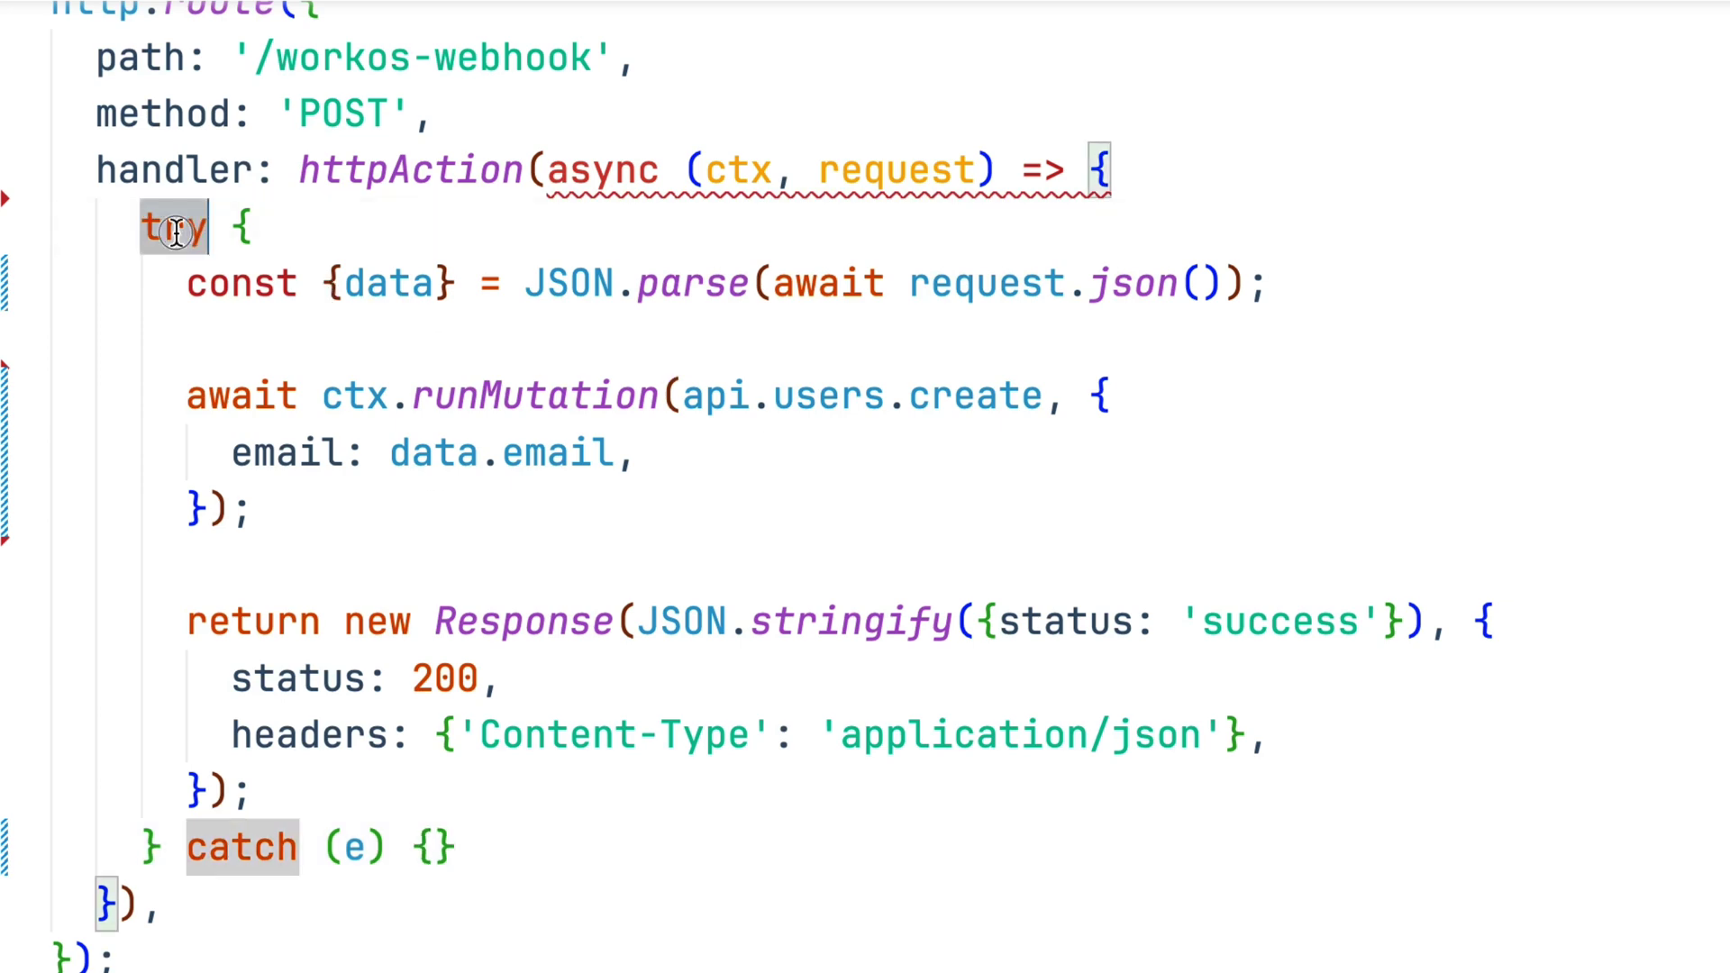
{"action": "key", "text": "Return"}
{"action": "key", "text": "Tab"}
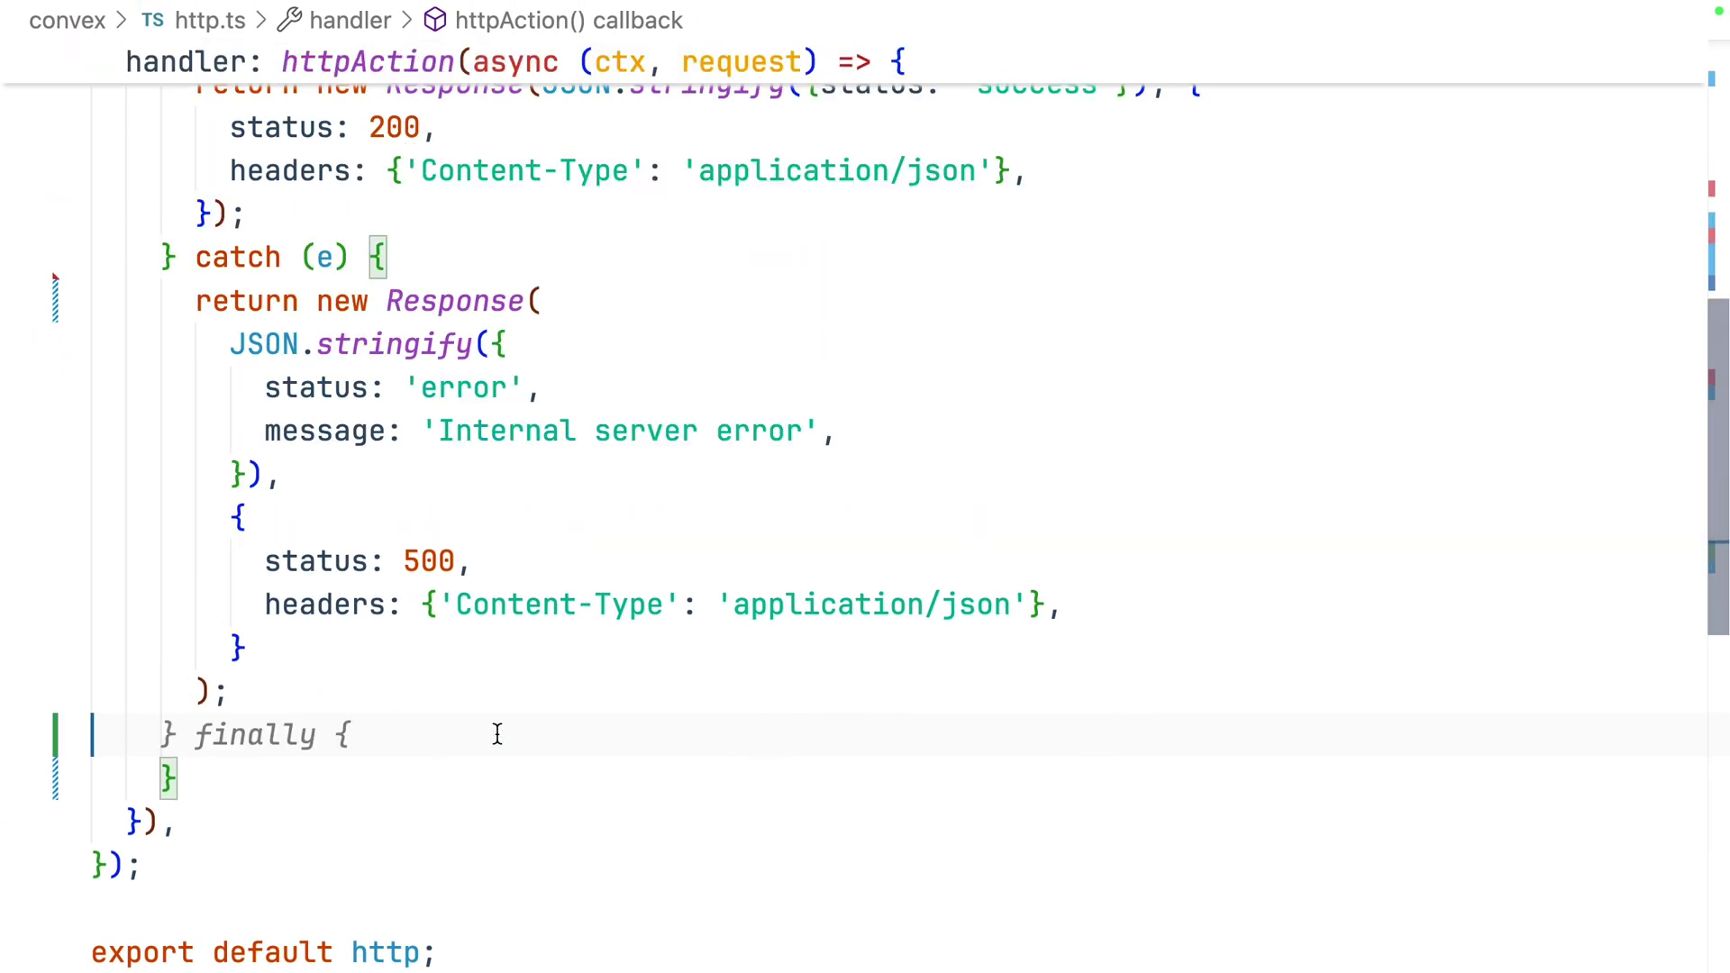
{"action": "key", "text": "BackSpace"}
{"action": "key", "text": "shift+Up"}
{"action": "key", "text": "shift+Up"}
{"action": "key", "text": "shift+Up"}
{"action": "key", "text": "shift+Up"}
{"action": "key", "text": "shift+Up"}
{"action": "key", "text": "shift+Up"}
{"action": "key", "text": "shift+Up"}
{"action": "key", "text": "shift+Up"}
{"action": "key", "text": "shift+Up"}
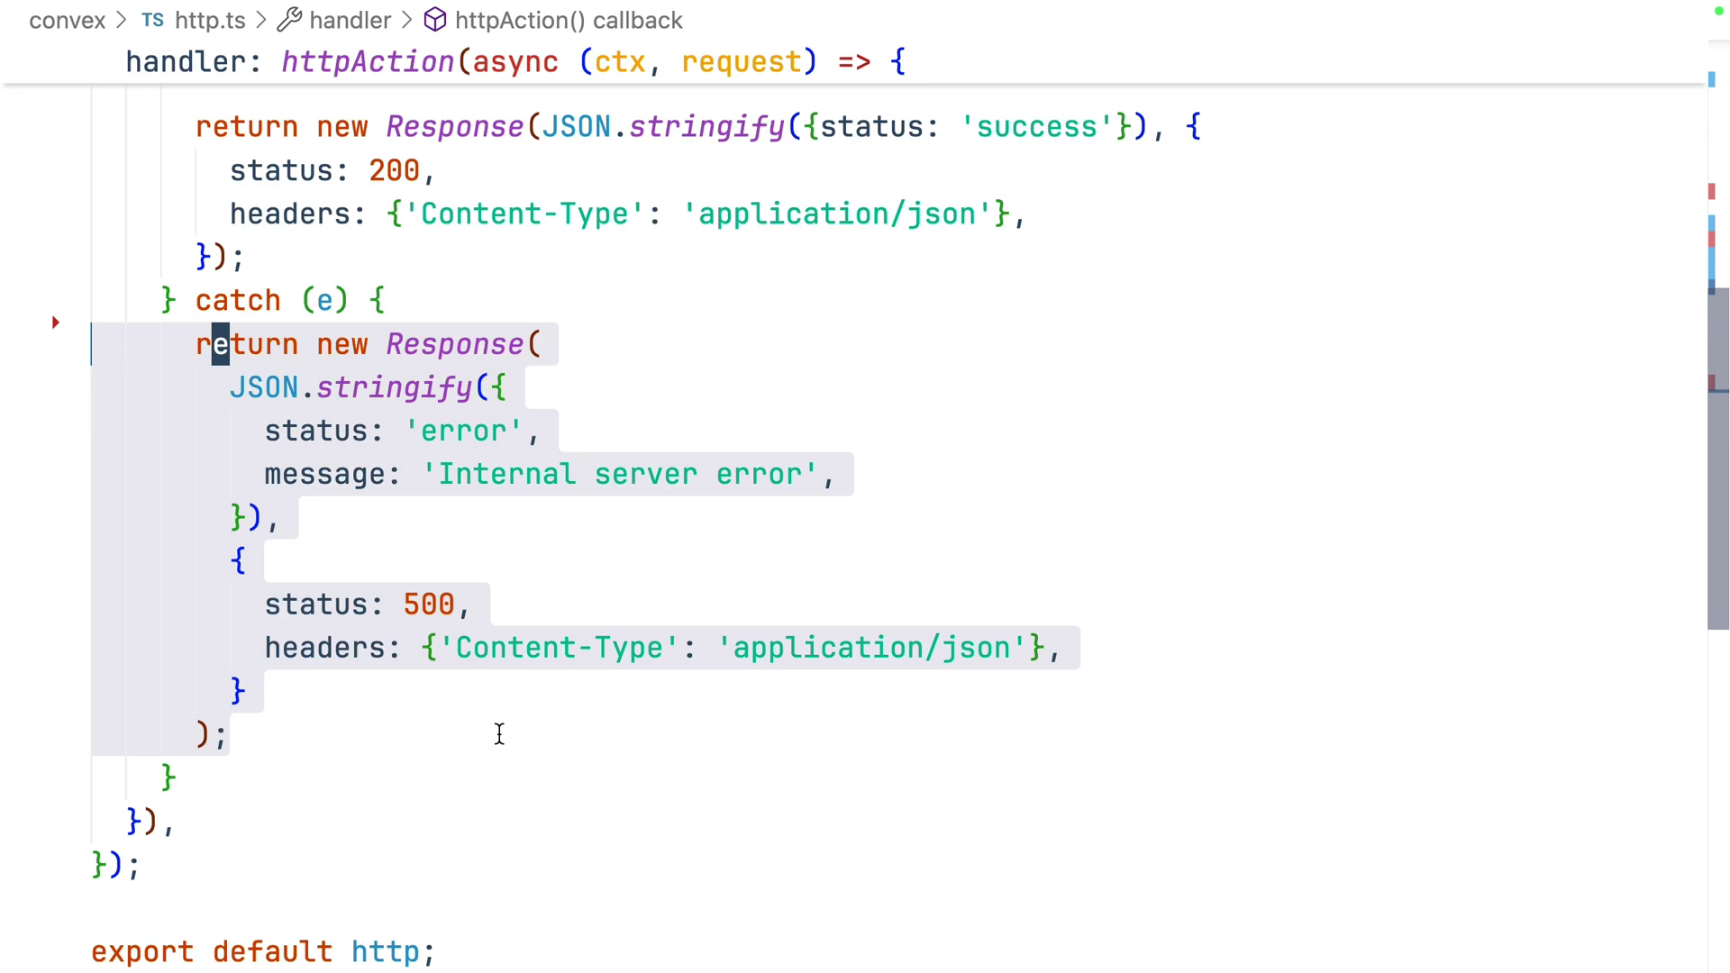
Refine the error response's 'Internal server error' JSON body.
{"action": "left_click", "coordinate": [499, 734]}
{"action": "left_click", "coordinate": [501, 388]}
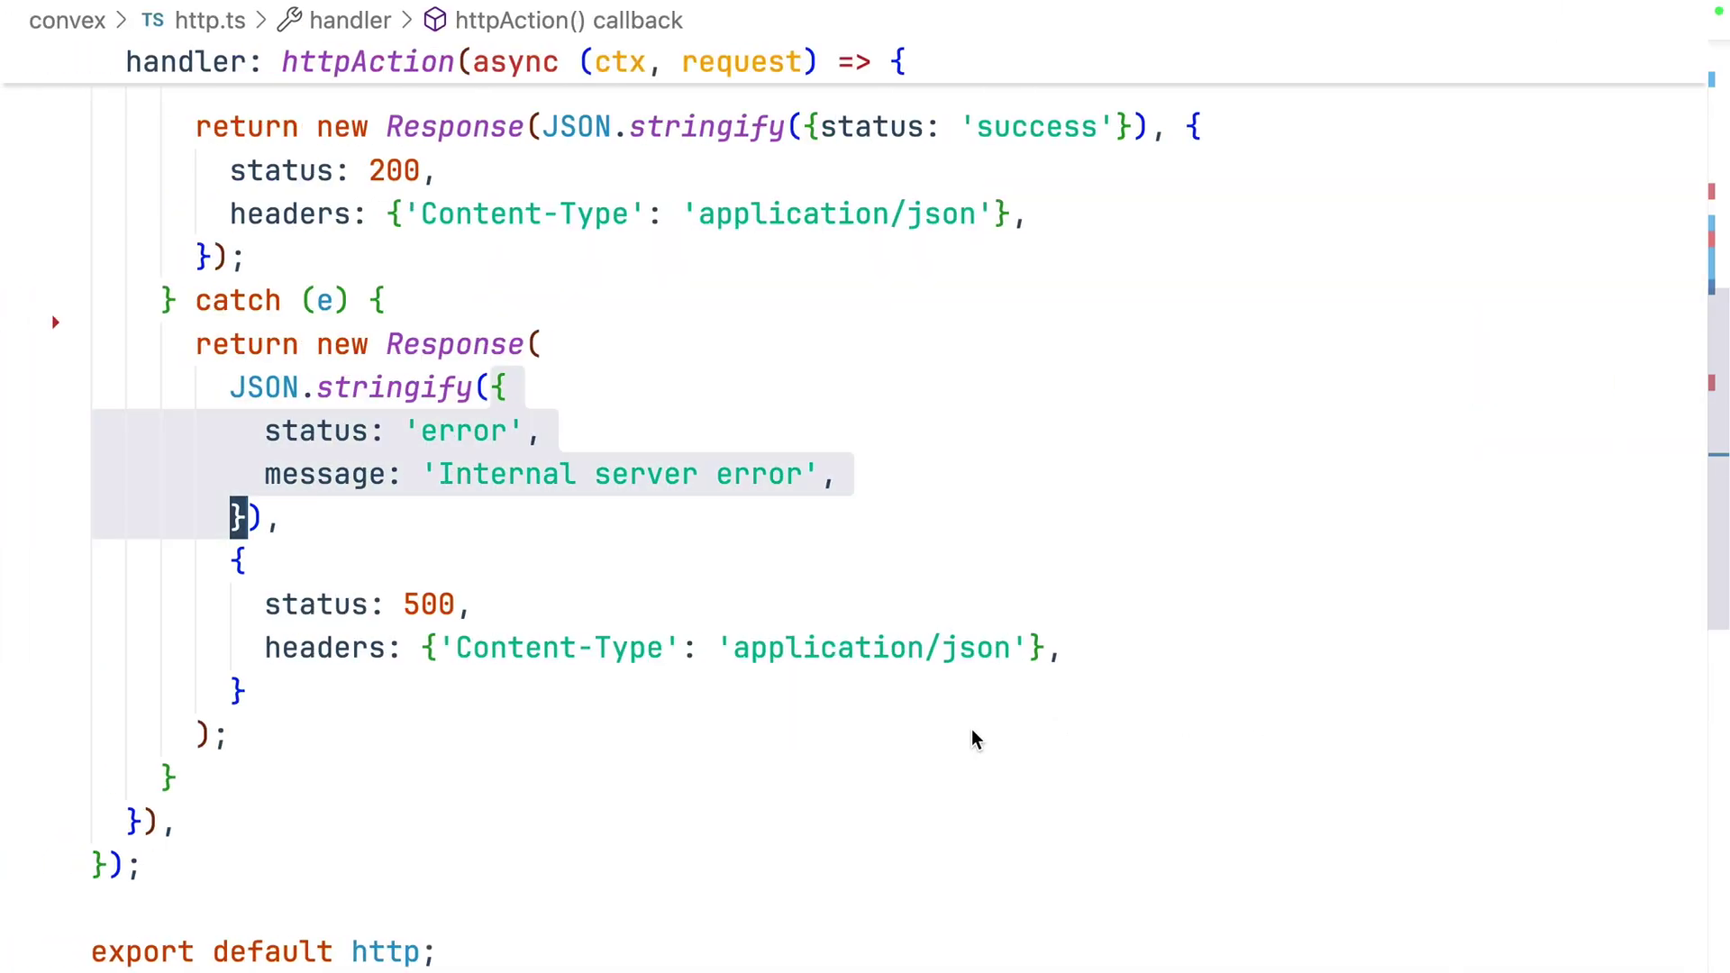
{"action": "left_click_drag", "start_coordinate": [615, 712], "coordinate": [295, 386]}
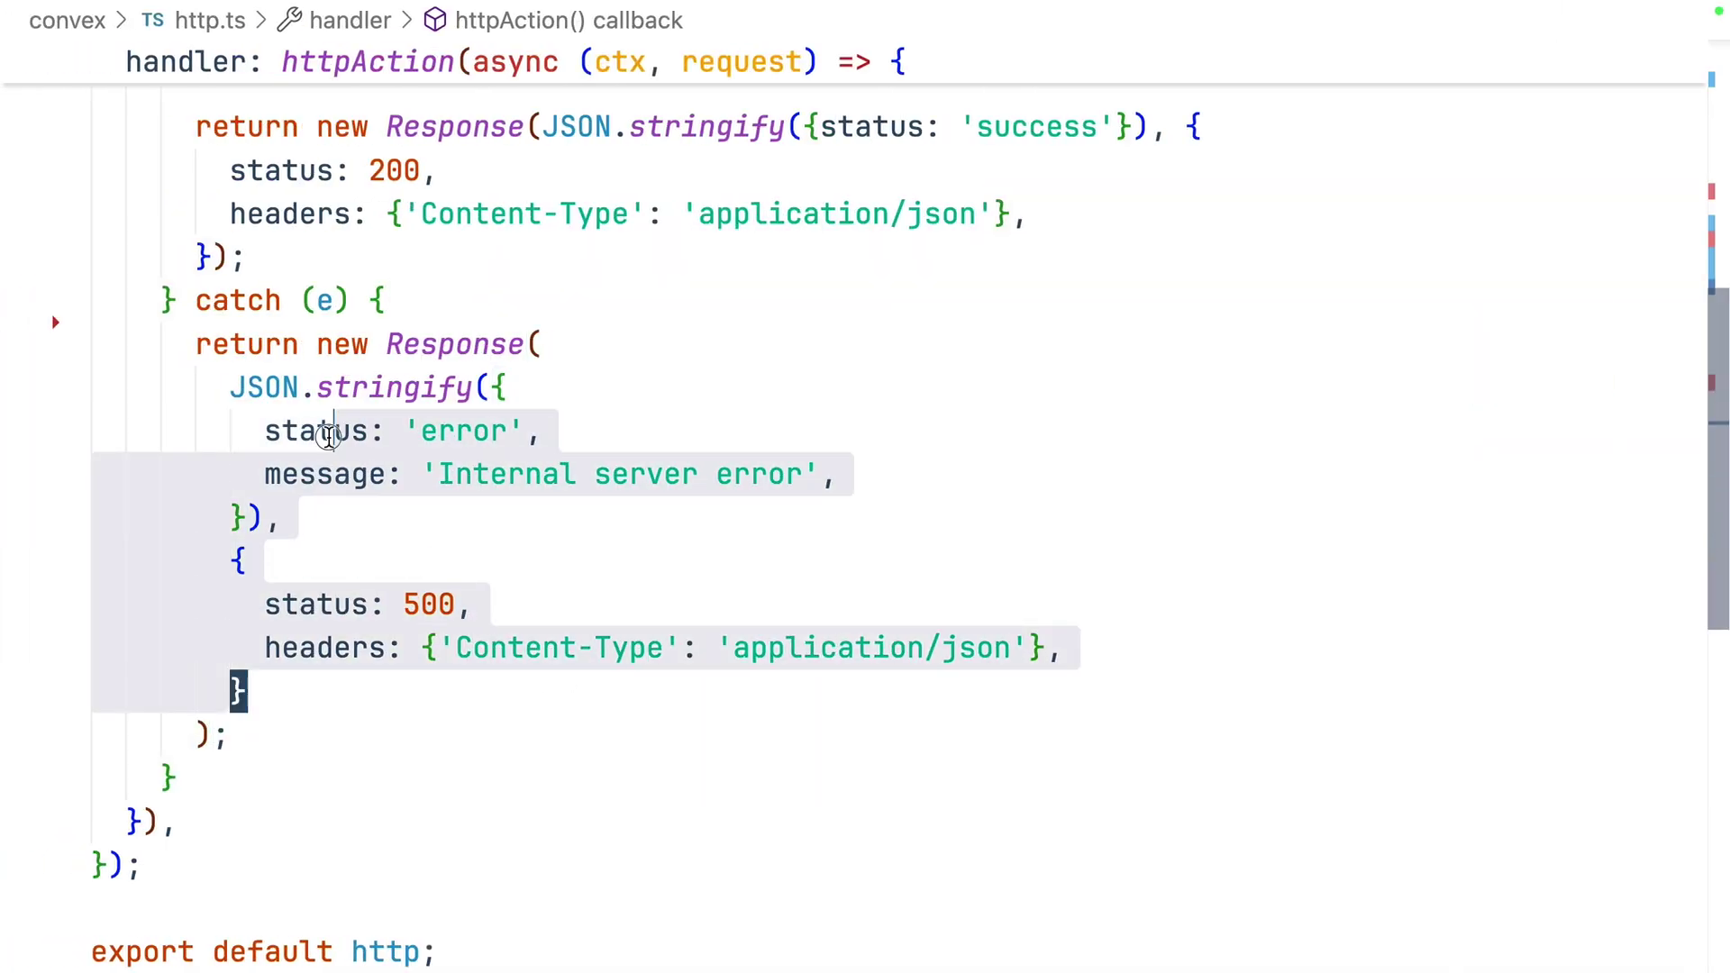
{"action": "left_click", "coordinate": [294, 385]}
{"action": "scroll", "coordinate": [295, 384], "scroll_direction": "up", "scroll_amount": 5}
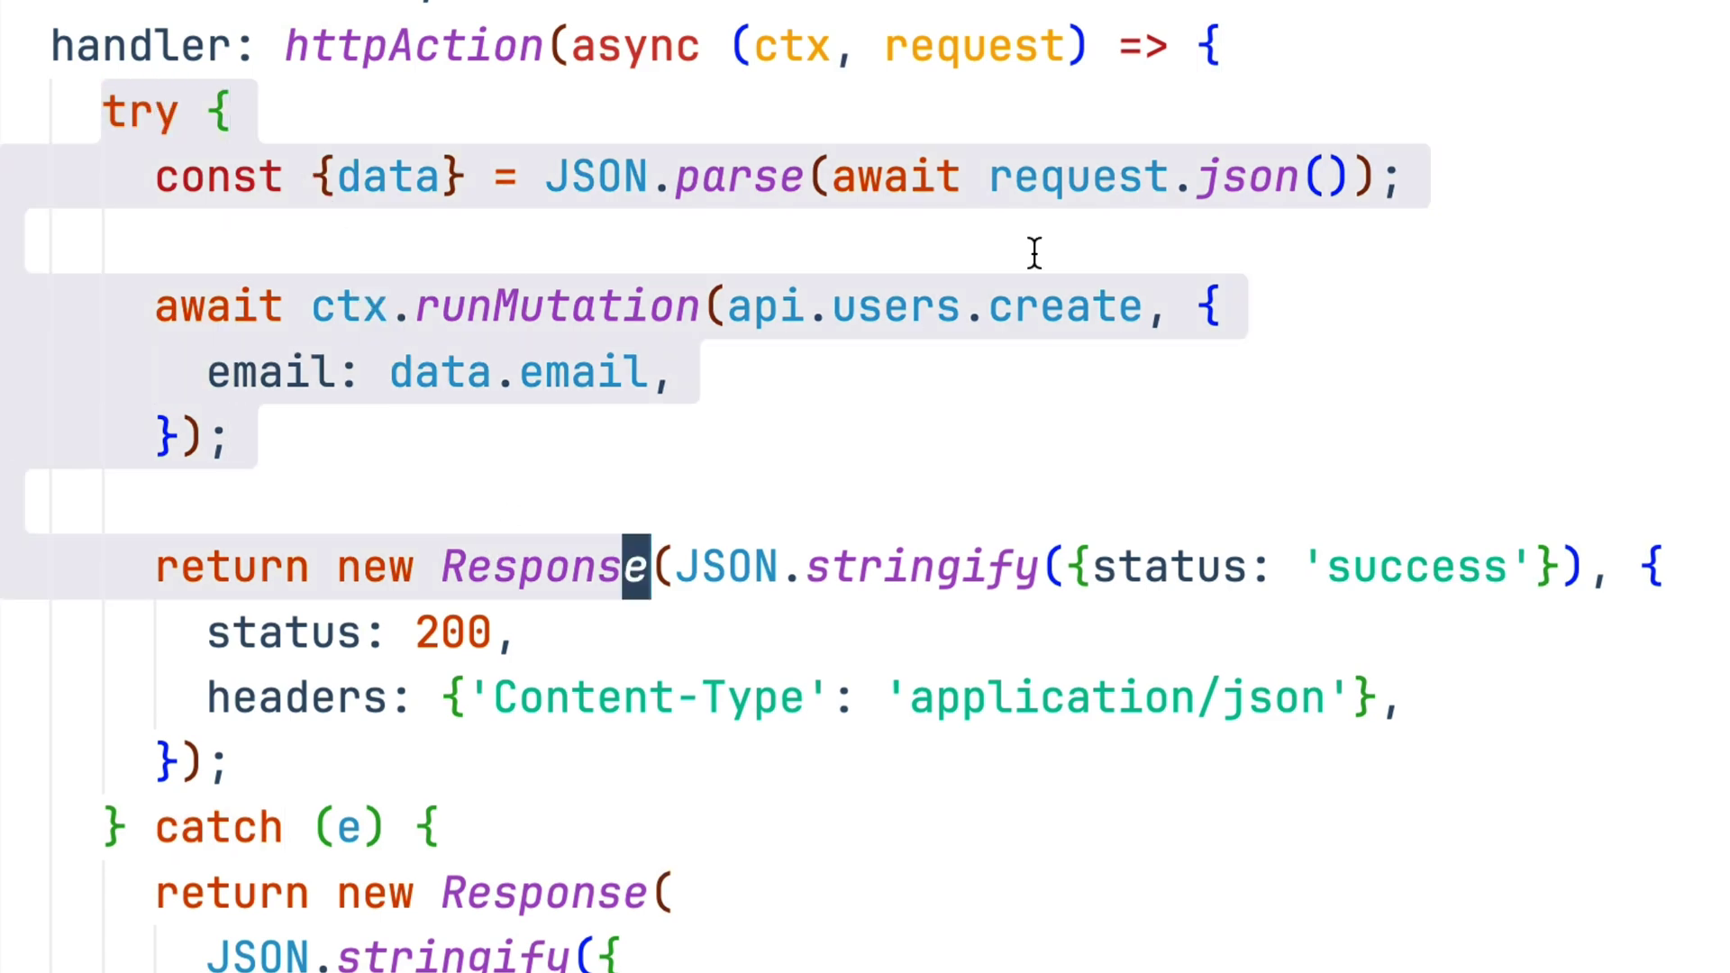
Read the raw bodyText and the workos-signature header into sigHeader, parsing bodyText.
{"action": "left_click_drag", "start_coordinate": [831, 178], "coordinate": [1356, 177]}
{"action": "type", "text": "b"}
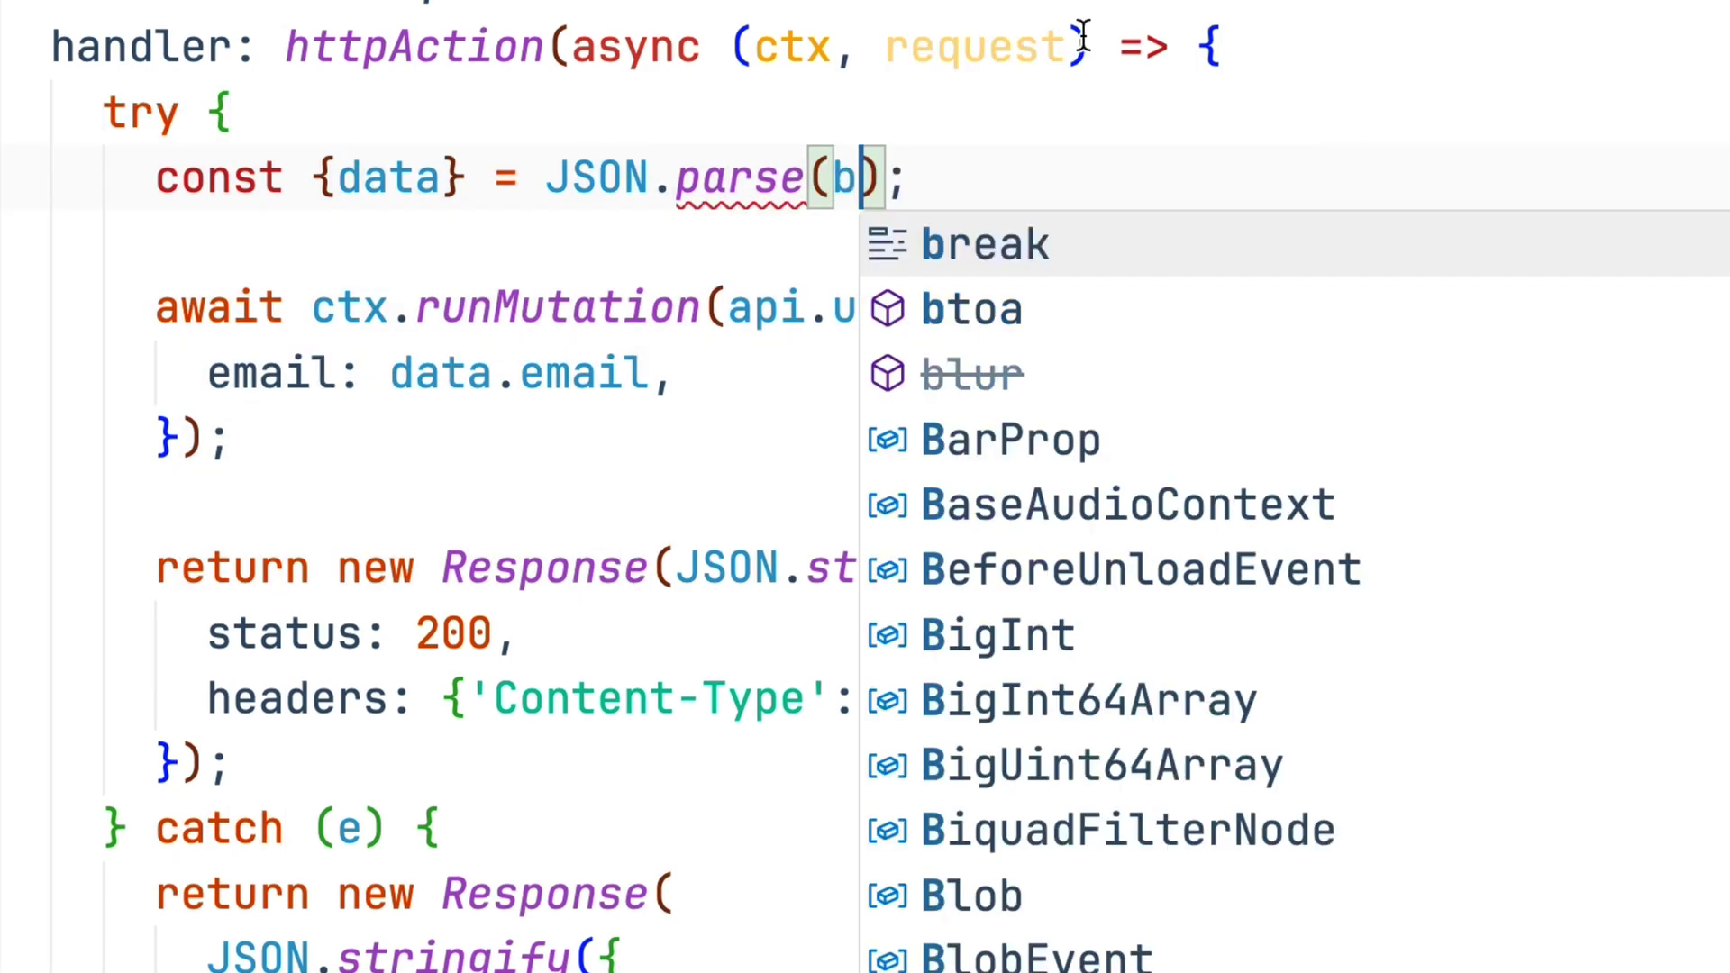
{"action": "type", "text": "odyText"}
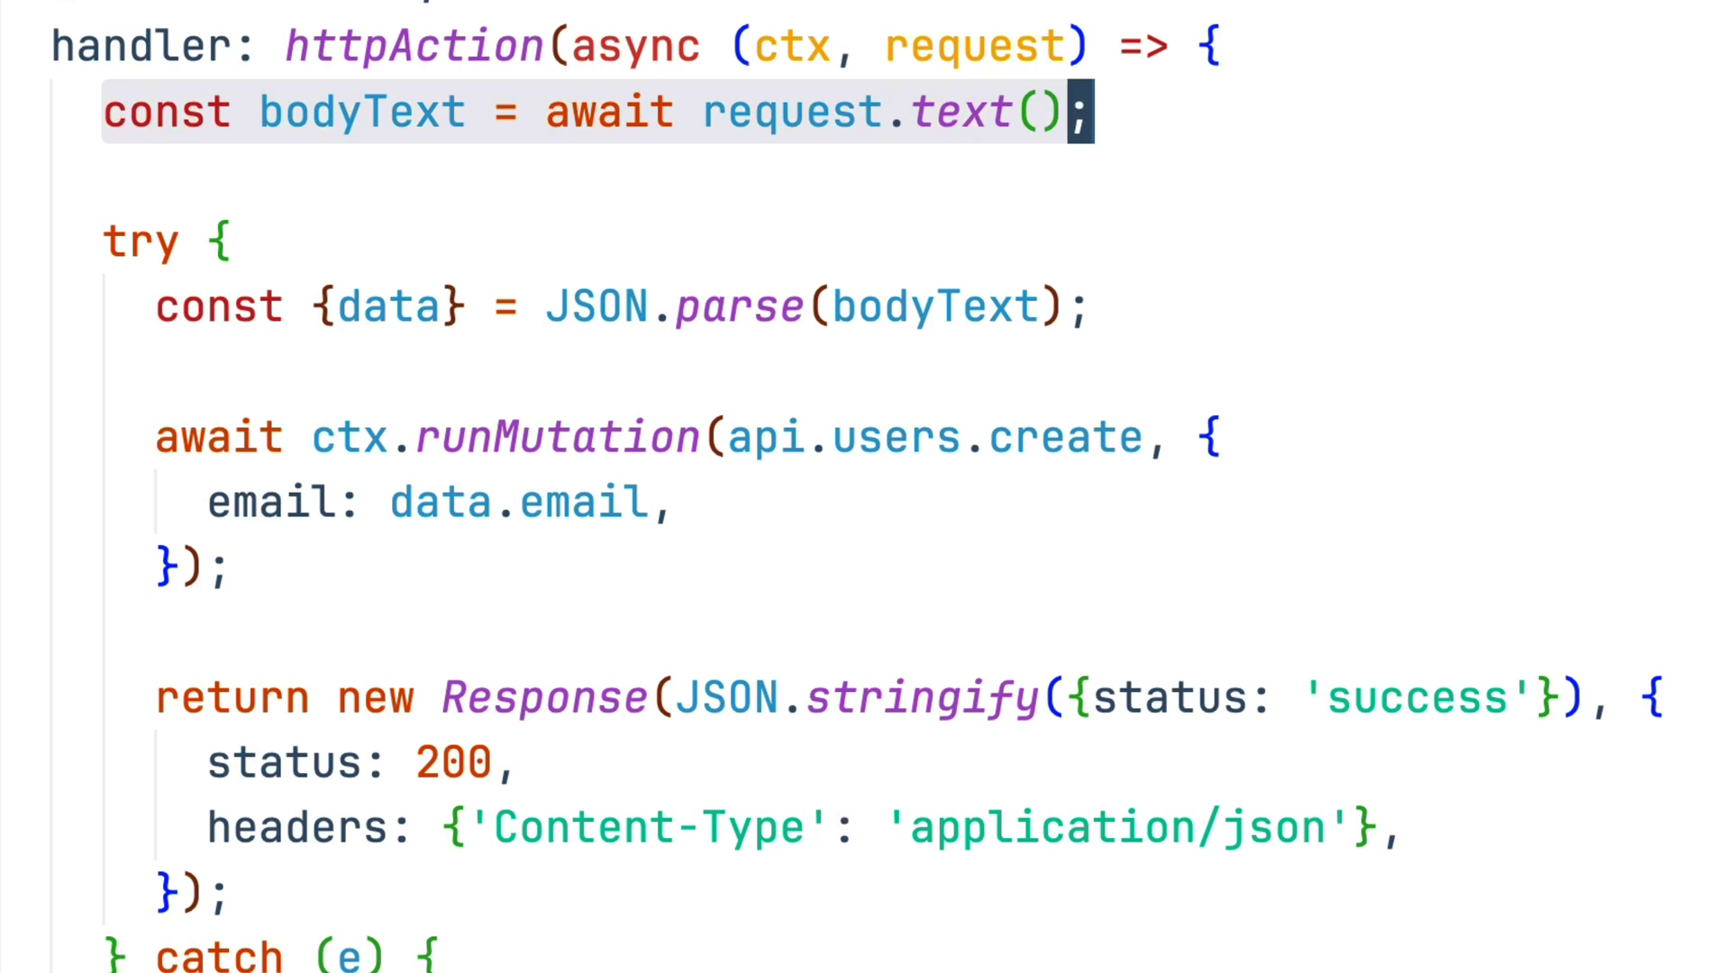
{"action": "left_click_drag", "start_coordinate": [248, 256], "coordinate": [480, 248]}
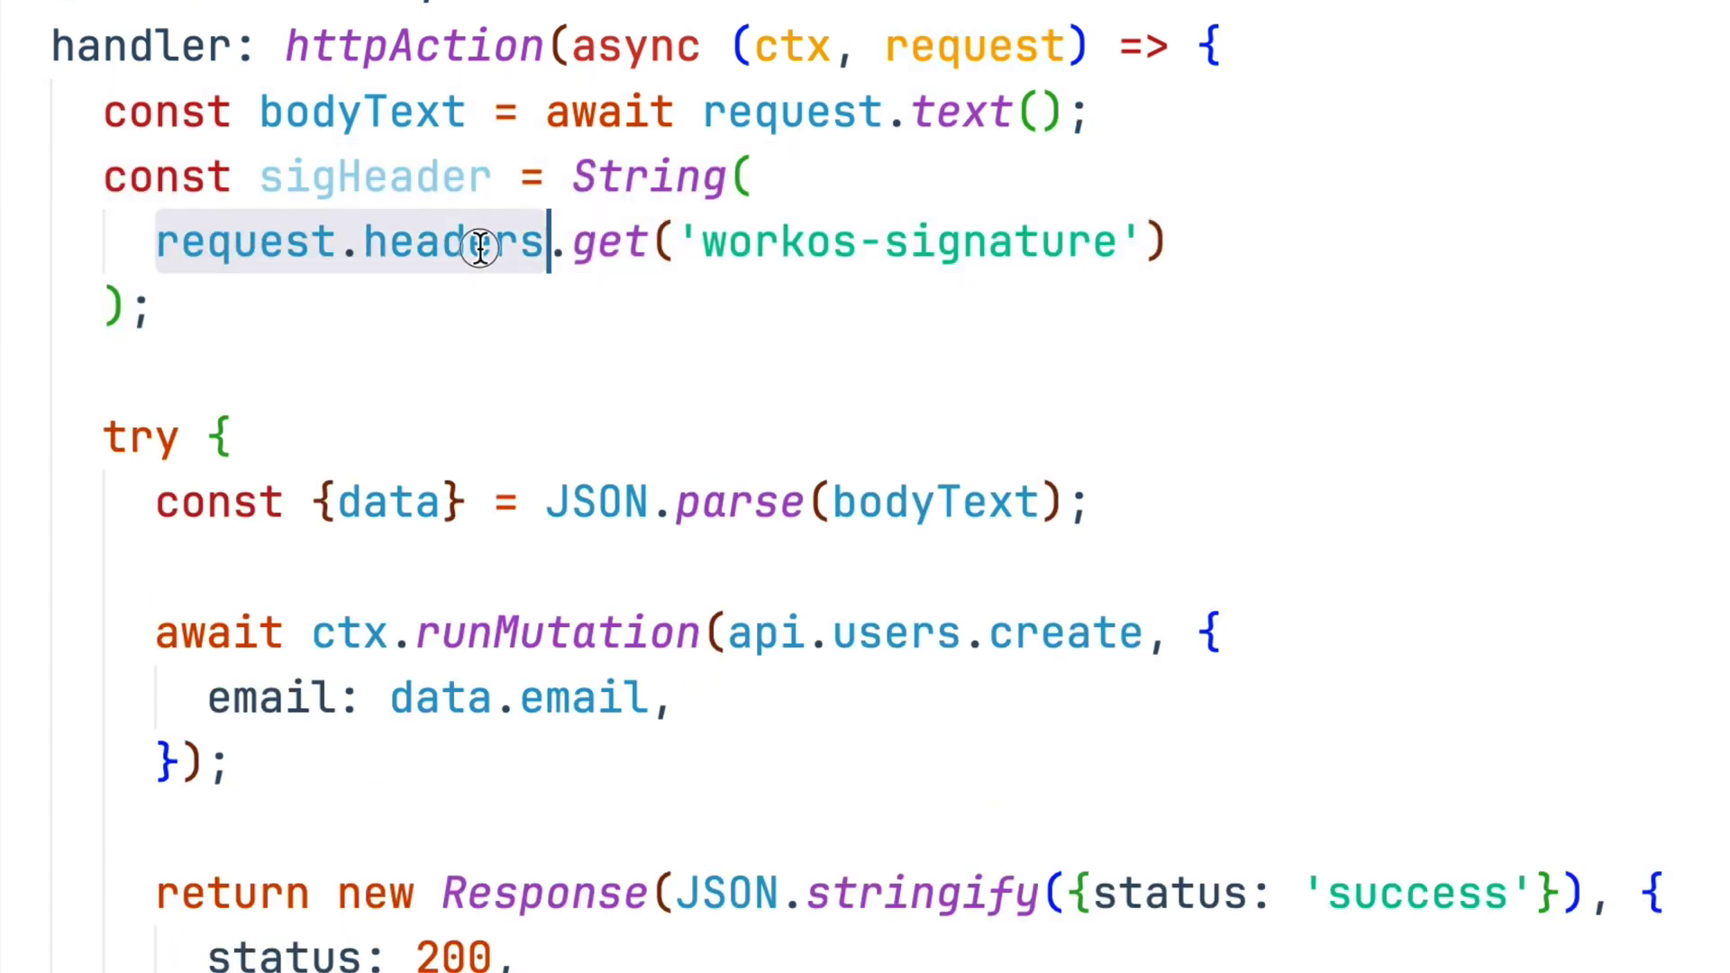
{"action": "left_click_drag", "start_coordinate": [728, 245], "coordinate": [1071, 245]}
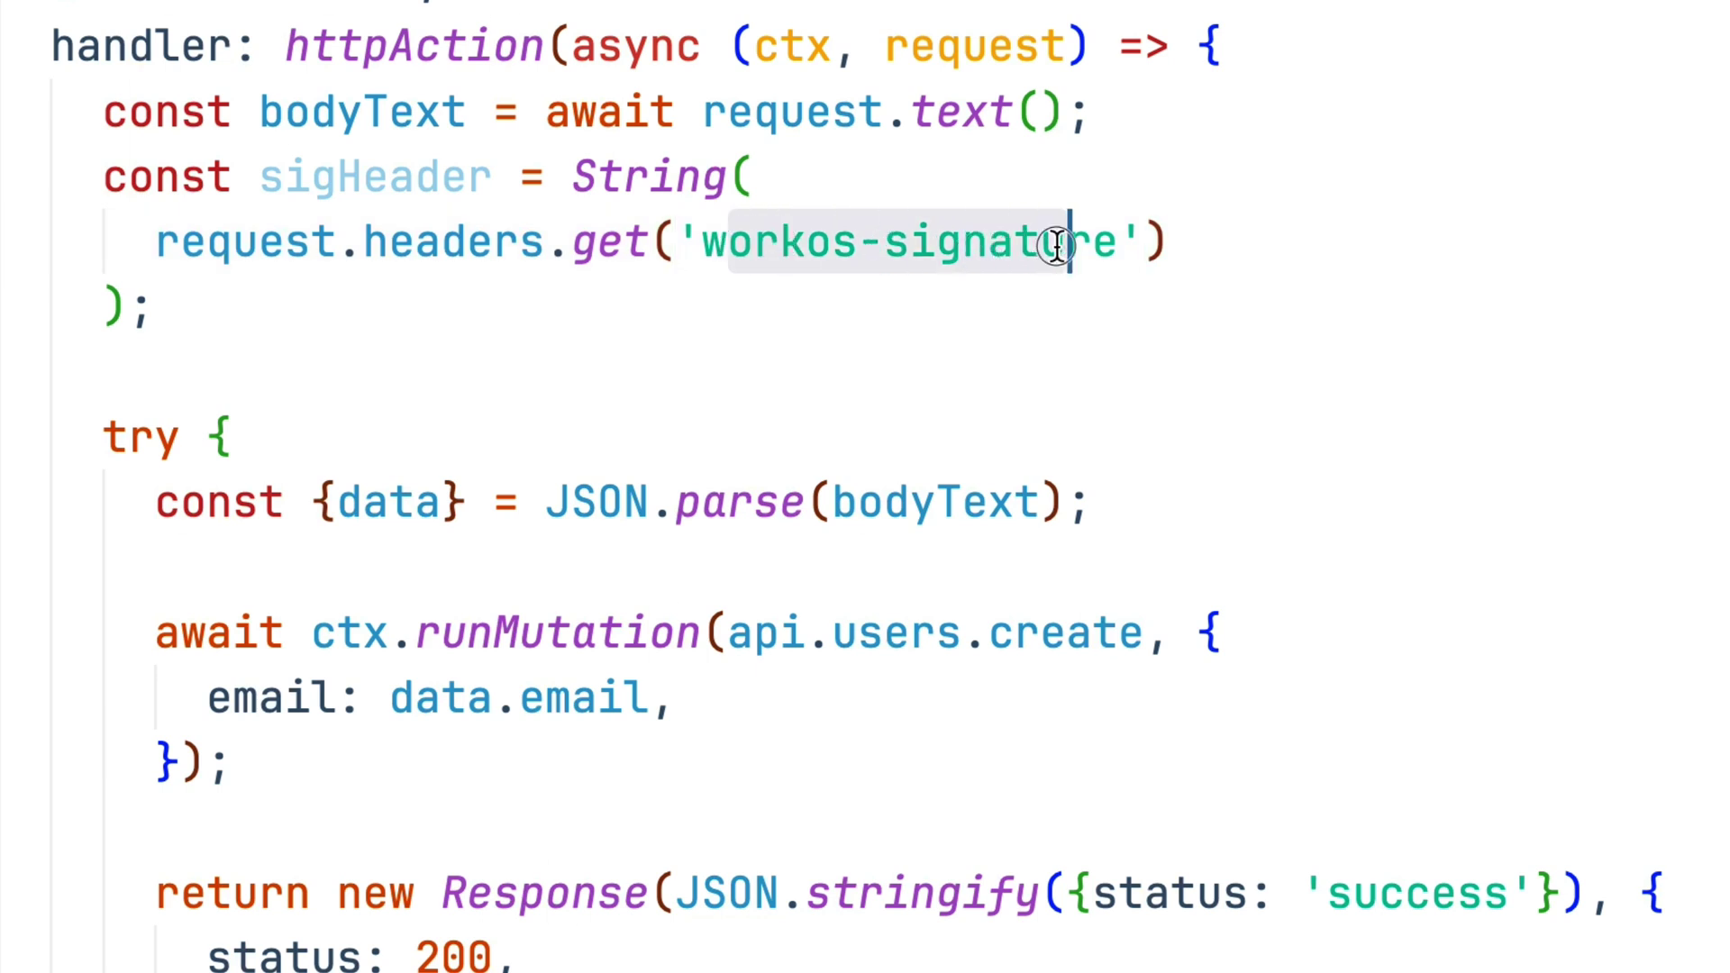
Call internal.workos.verifyWebhook with bodyText and sigHeader before parsing.
{"action": "left_click_drag", "start_coordinate": [313, 503], "coordinate": [655, 502]}
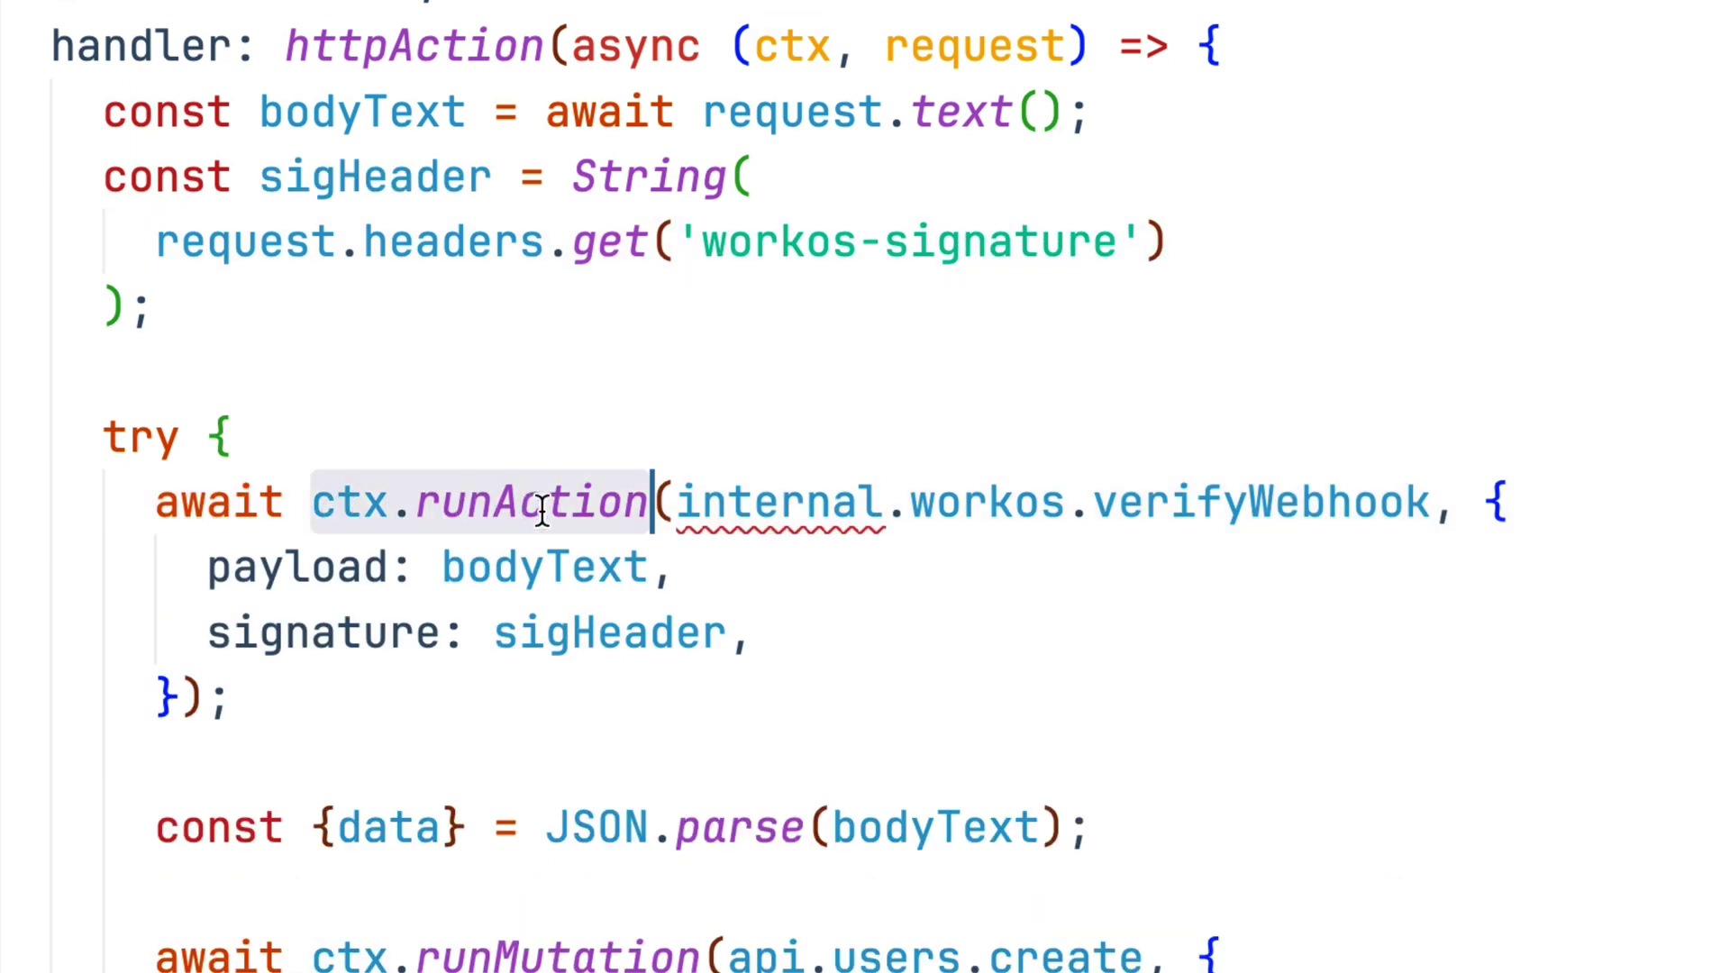
{"action": "double_click", "coordinate": [530, 566]}
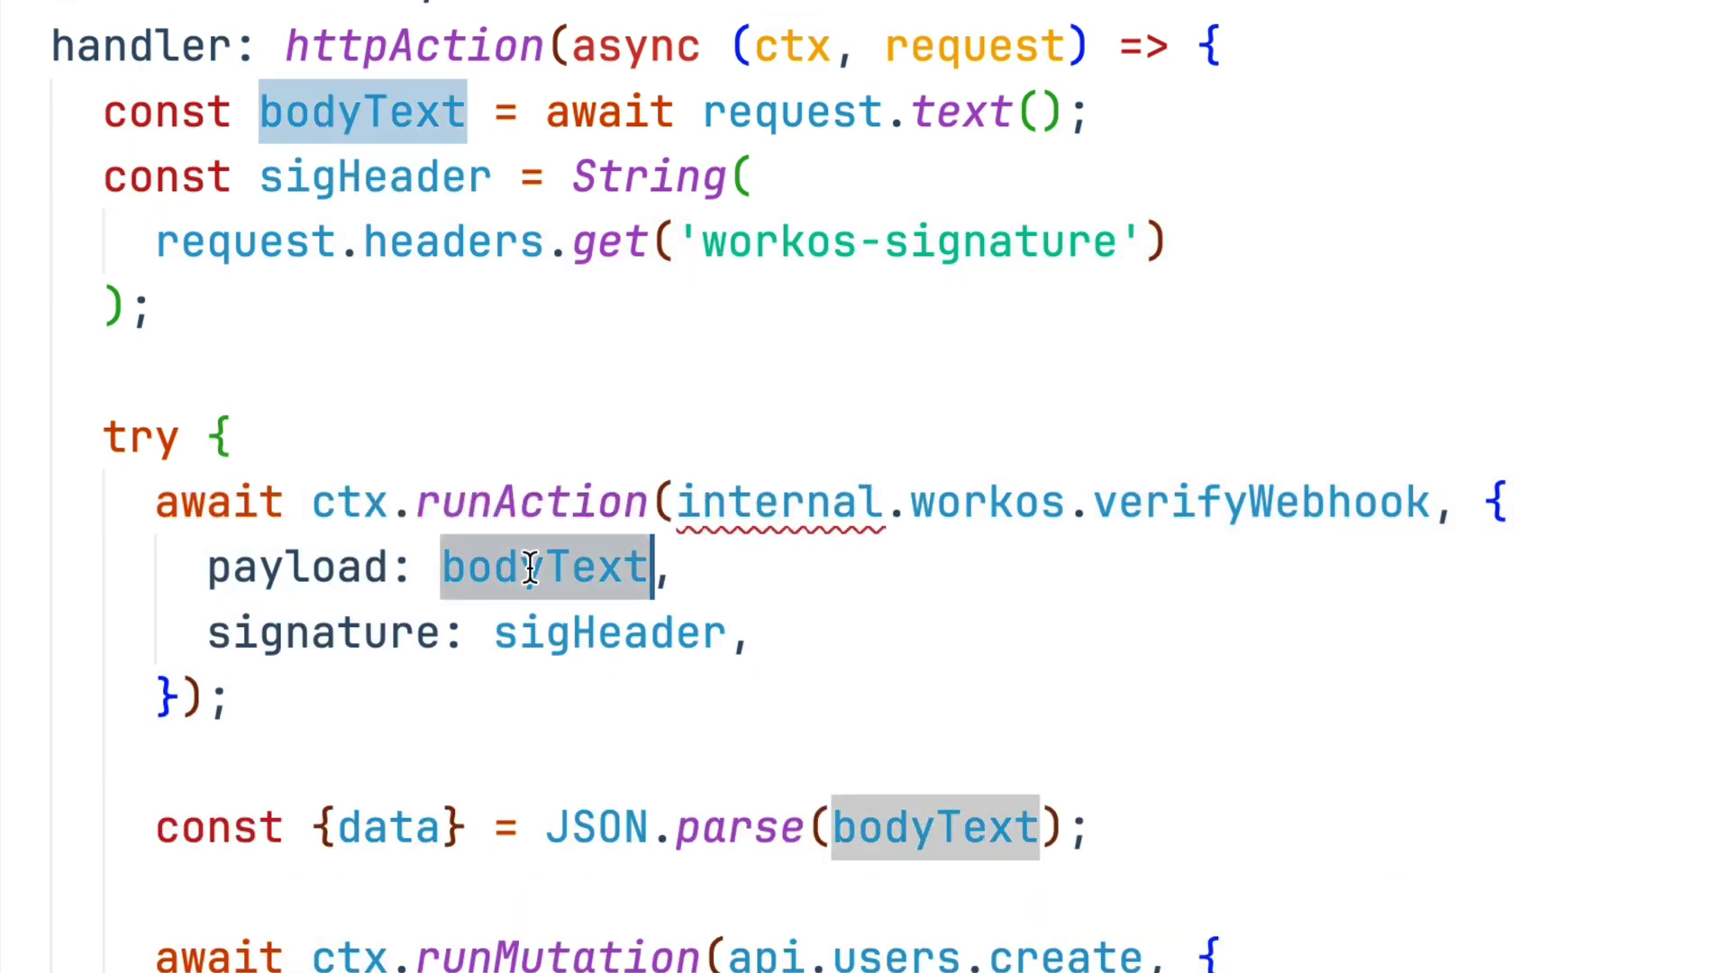
{"action": "left_click", "coordinate": [568, 635]}
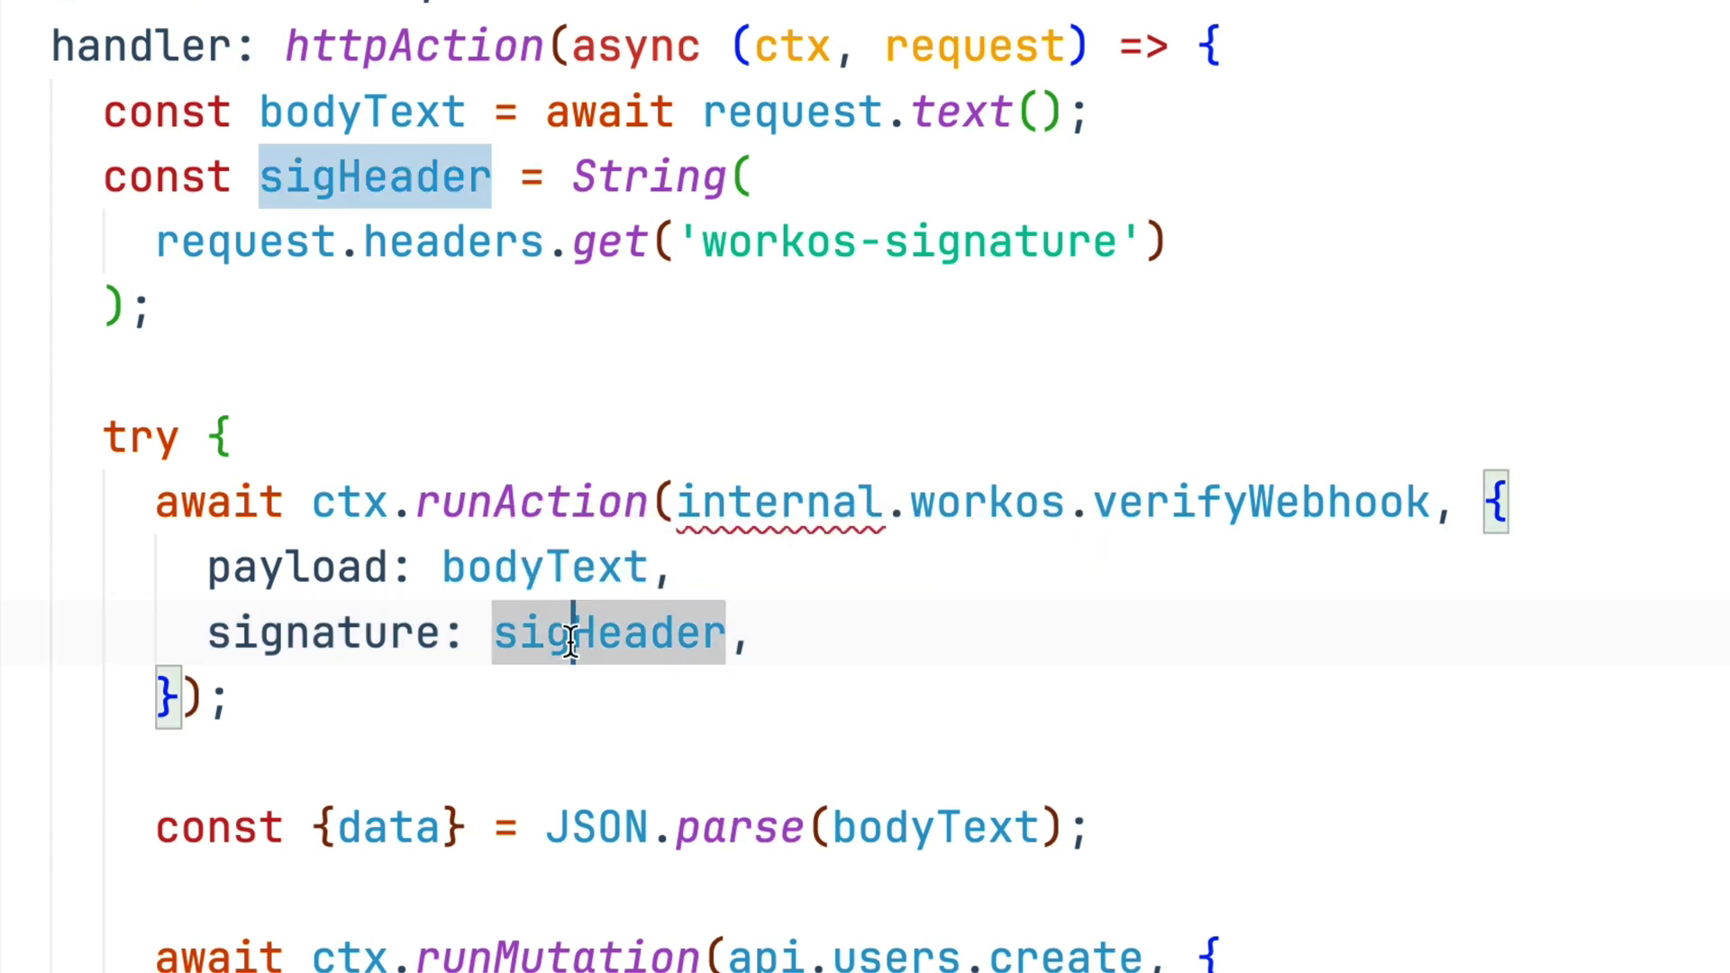
{"action": "double_click", "coordinate": [725, 507]}
{"action": "left_click_drag", "start_coordinate": [726, 507], "coordinate": [1208, 508]}
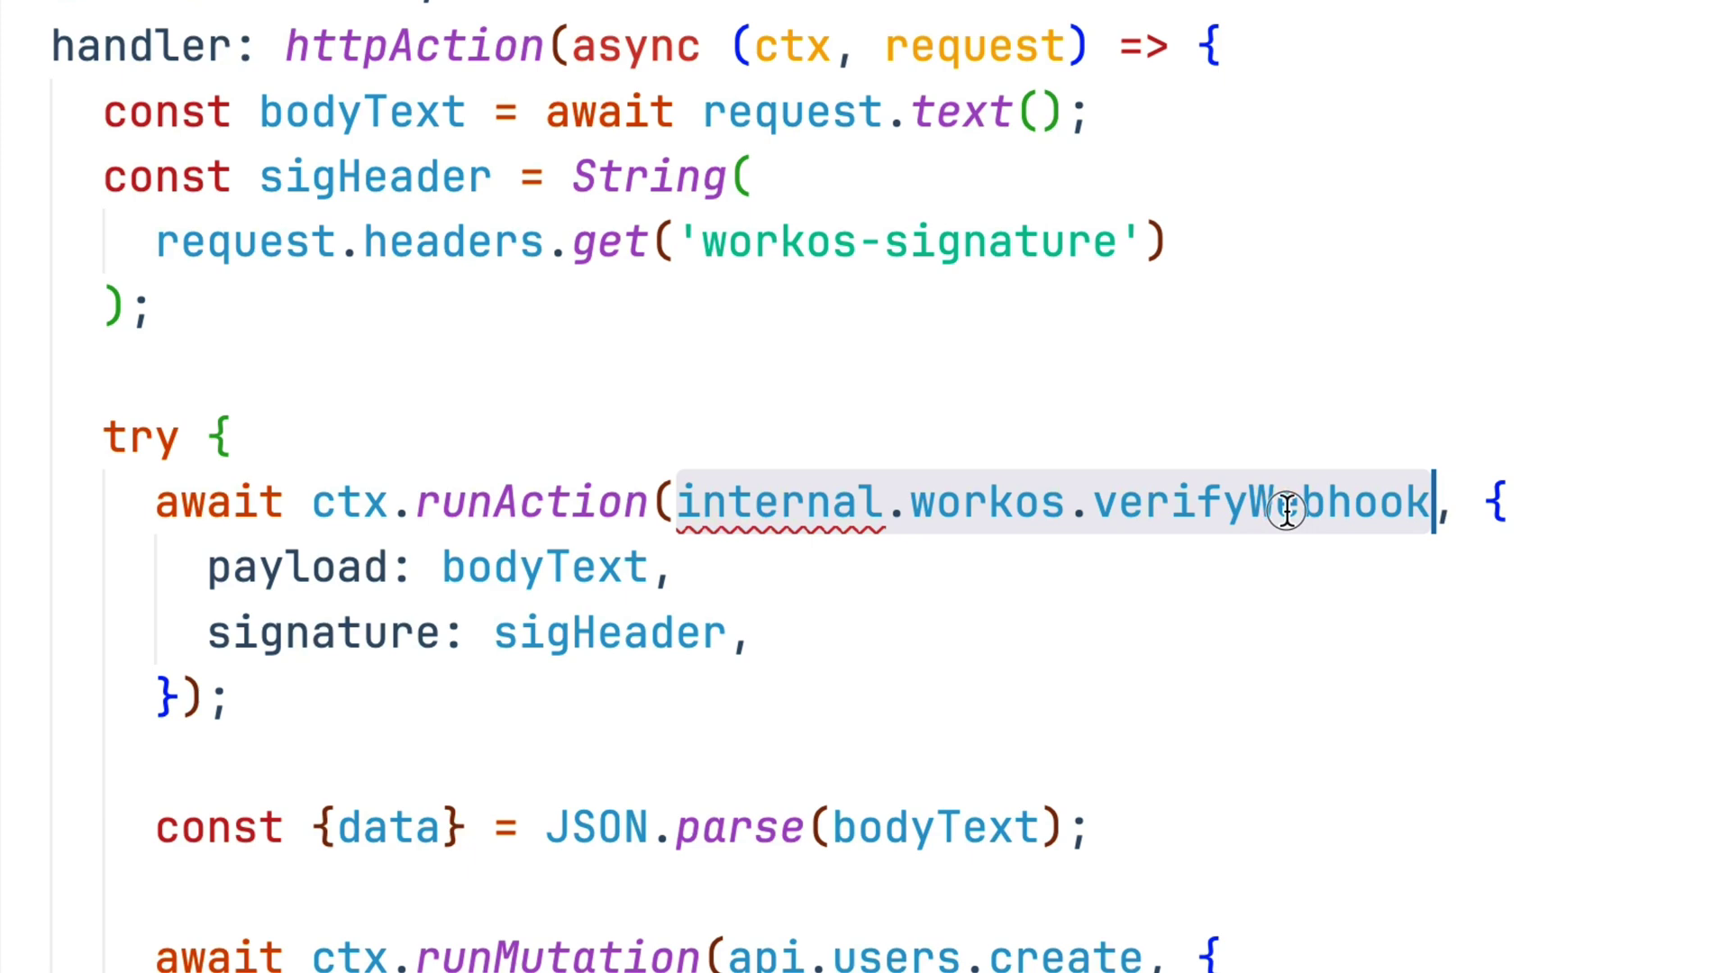
{"action": "double_click", "coordinate": [1328, 506]}
{"action": "left_click_drag", "start_coordinate": [1329, 506], "coordinate": [783, 500]}
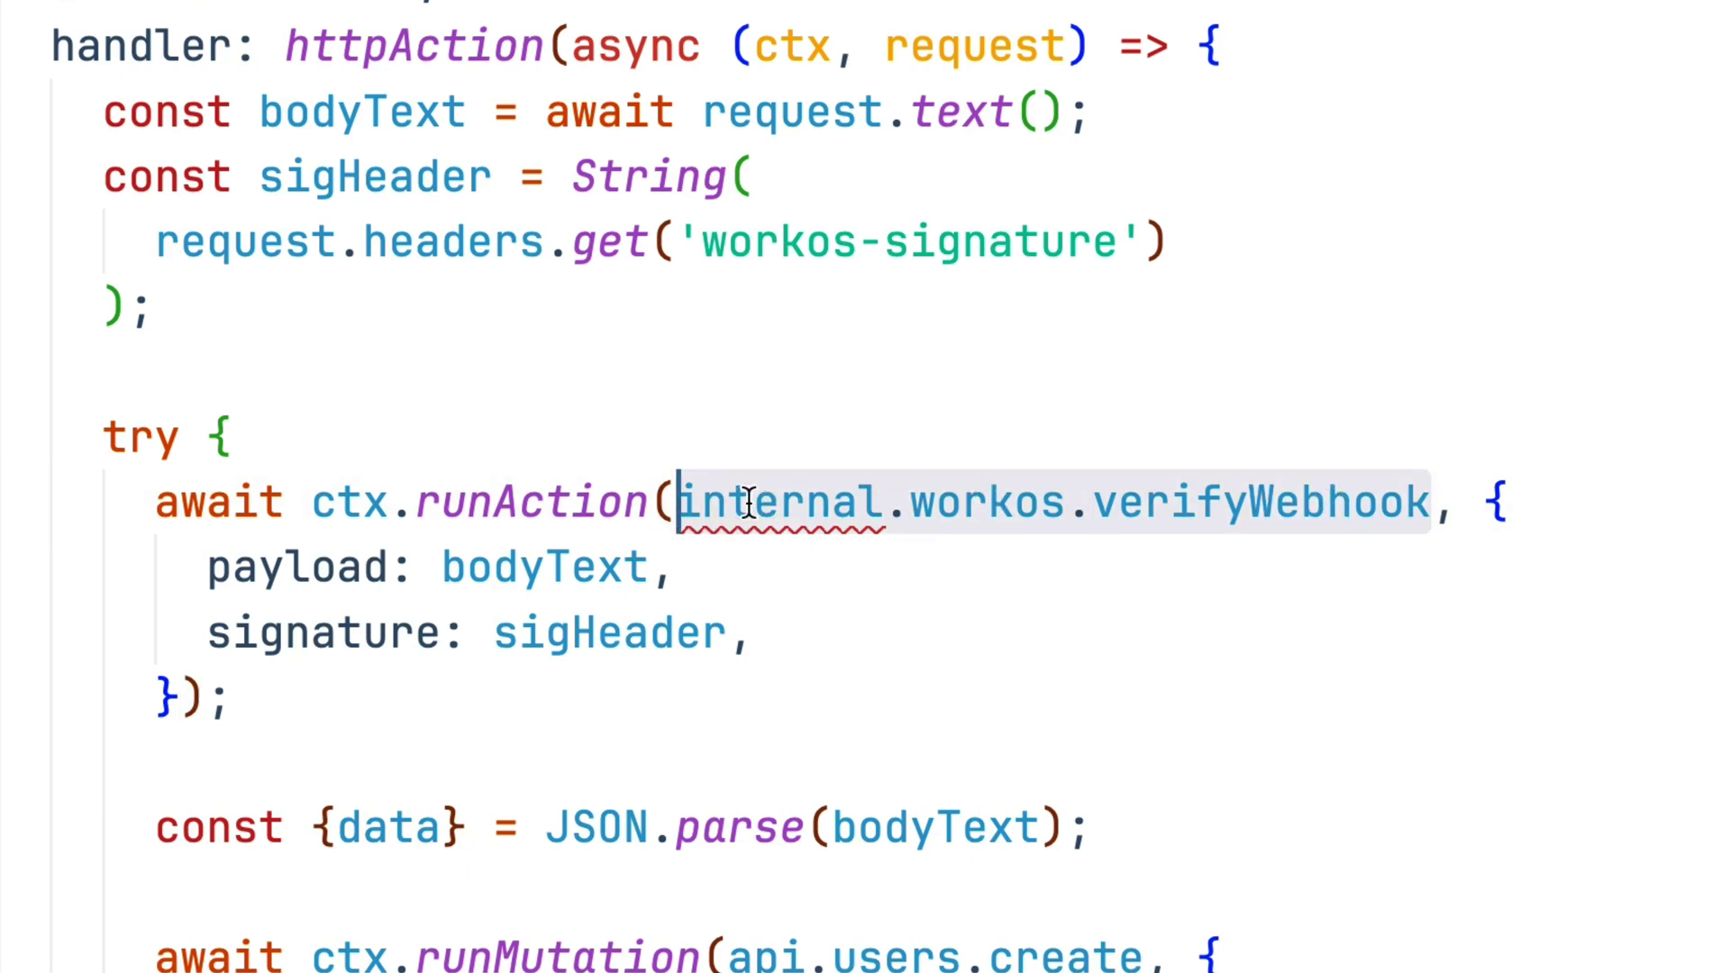
Create convex/workos.ts starting with a 'use node' directive.
{"action": "left_click", "coordinate": [1575, 123]}
{"action": "type", "text": "workos.ts"}
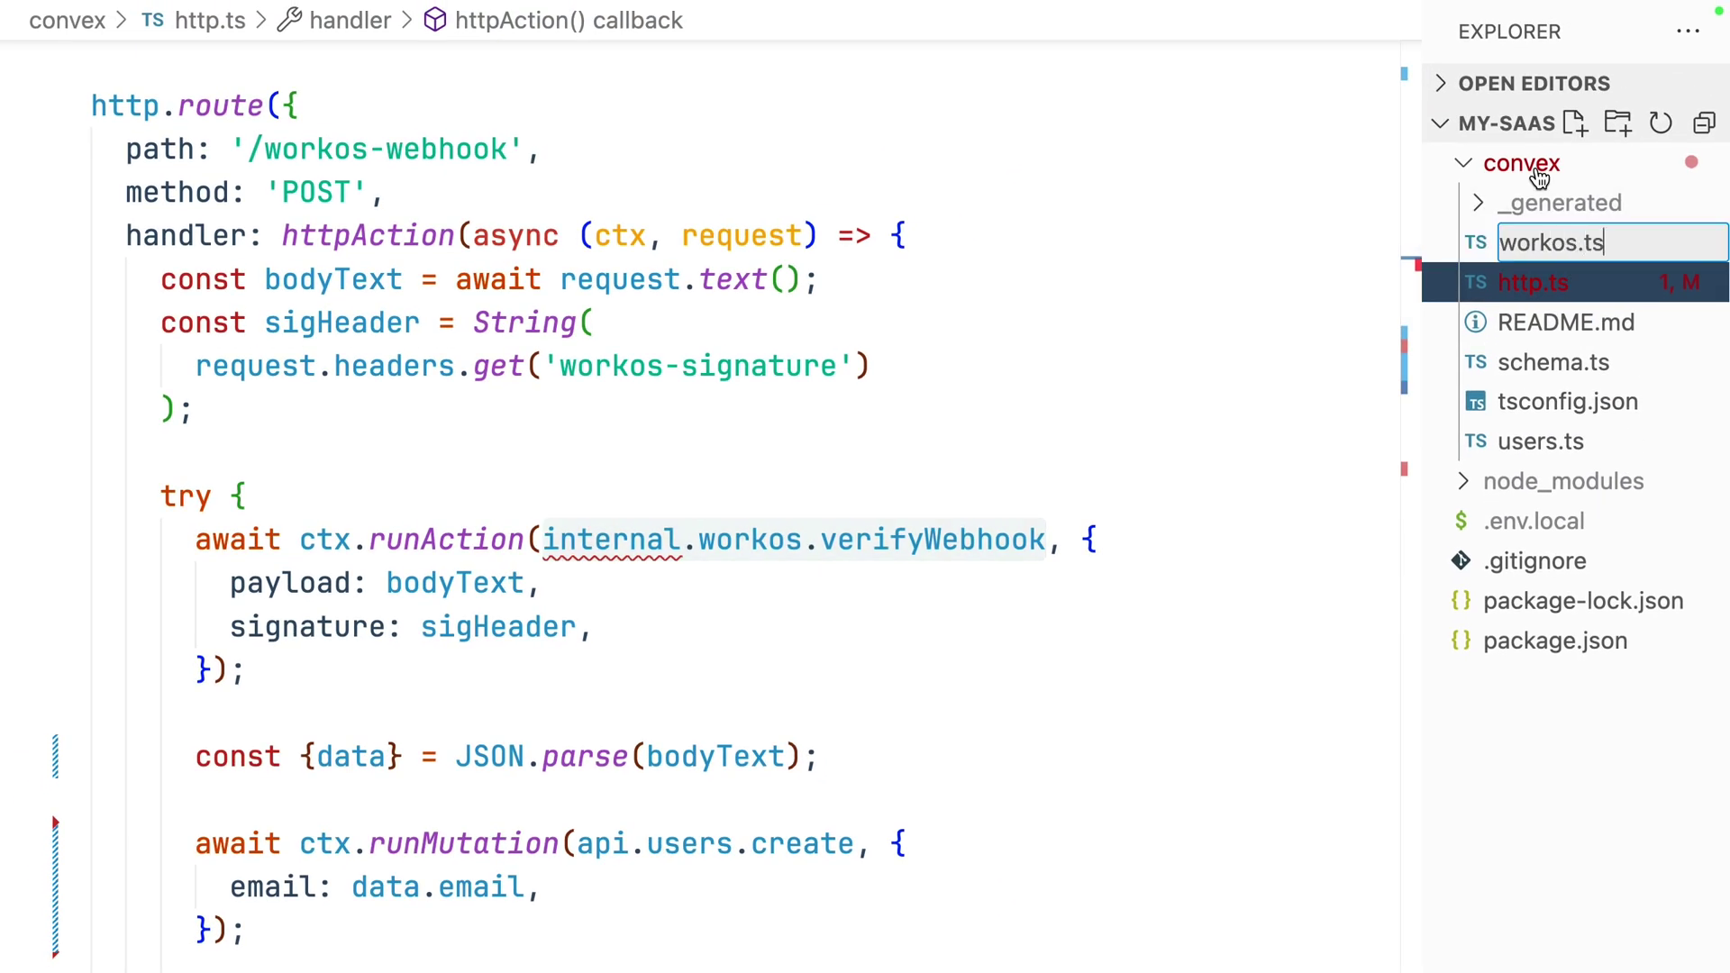
{"action": "key", "text": "Return"}
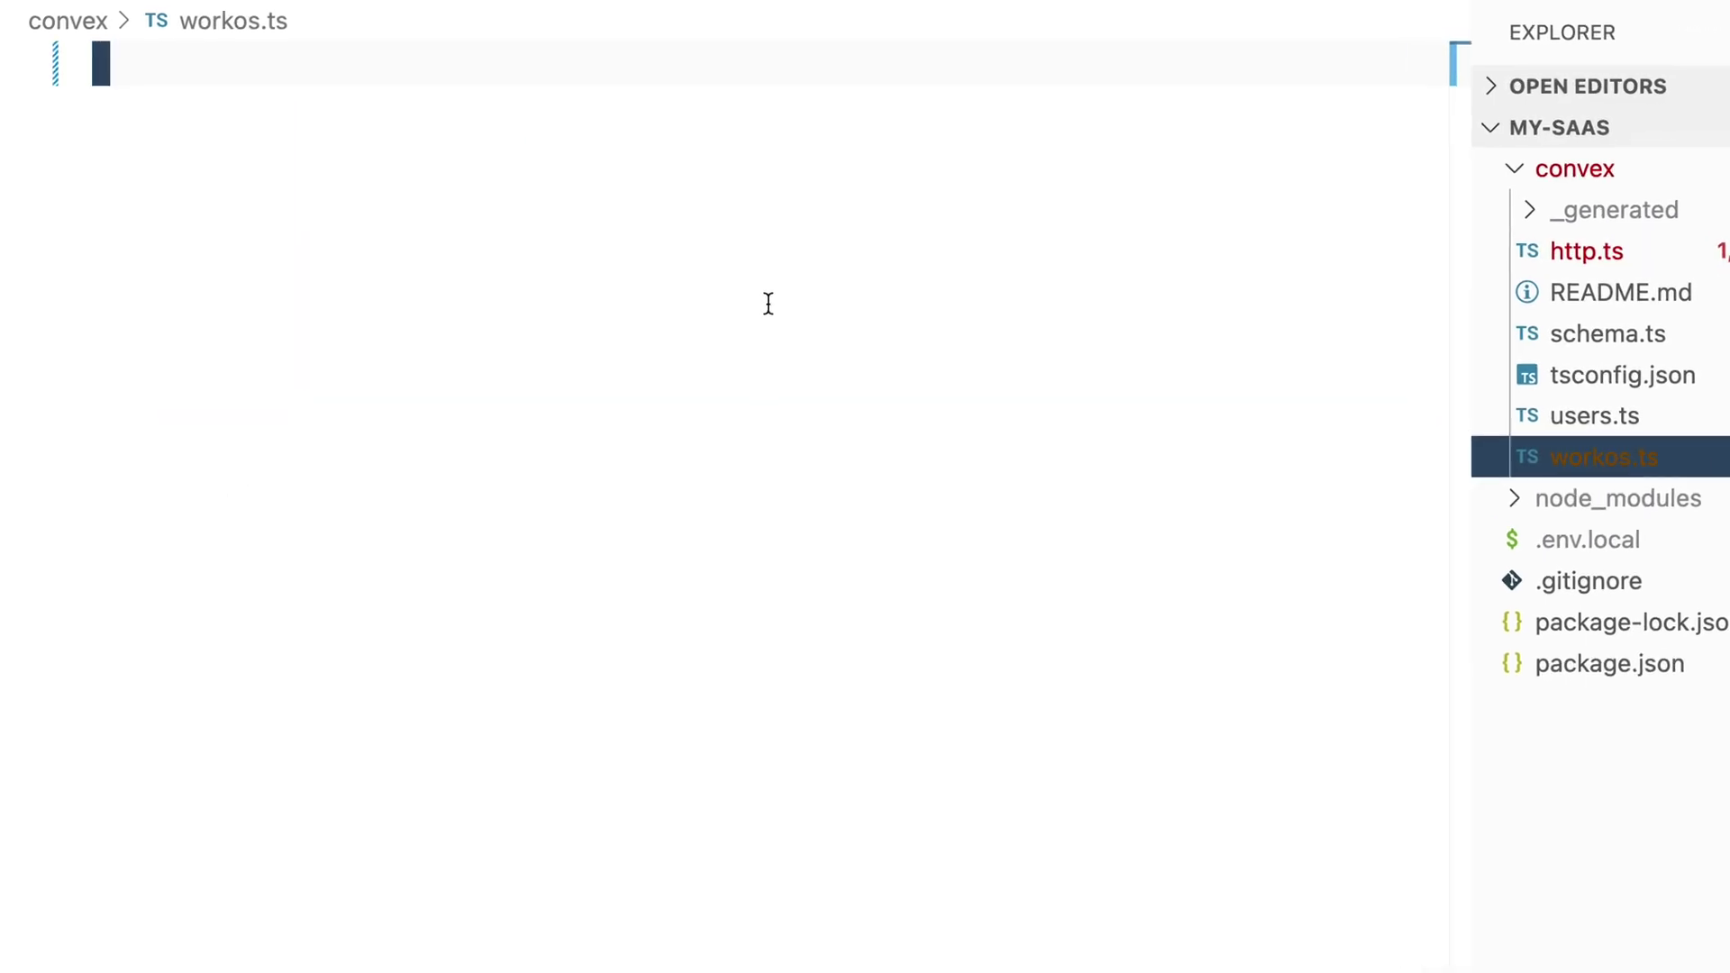
{"action": "type", "text": "'use node';"}
{"action": "key", "text": "Return"}
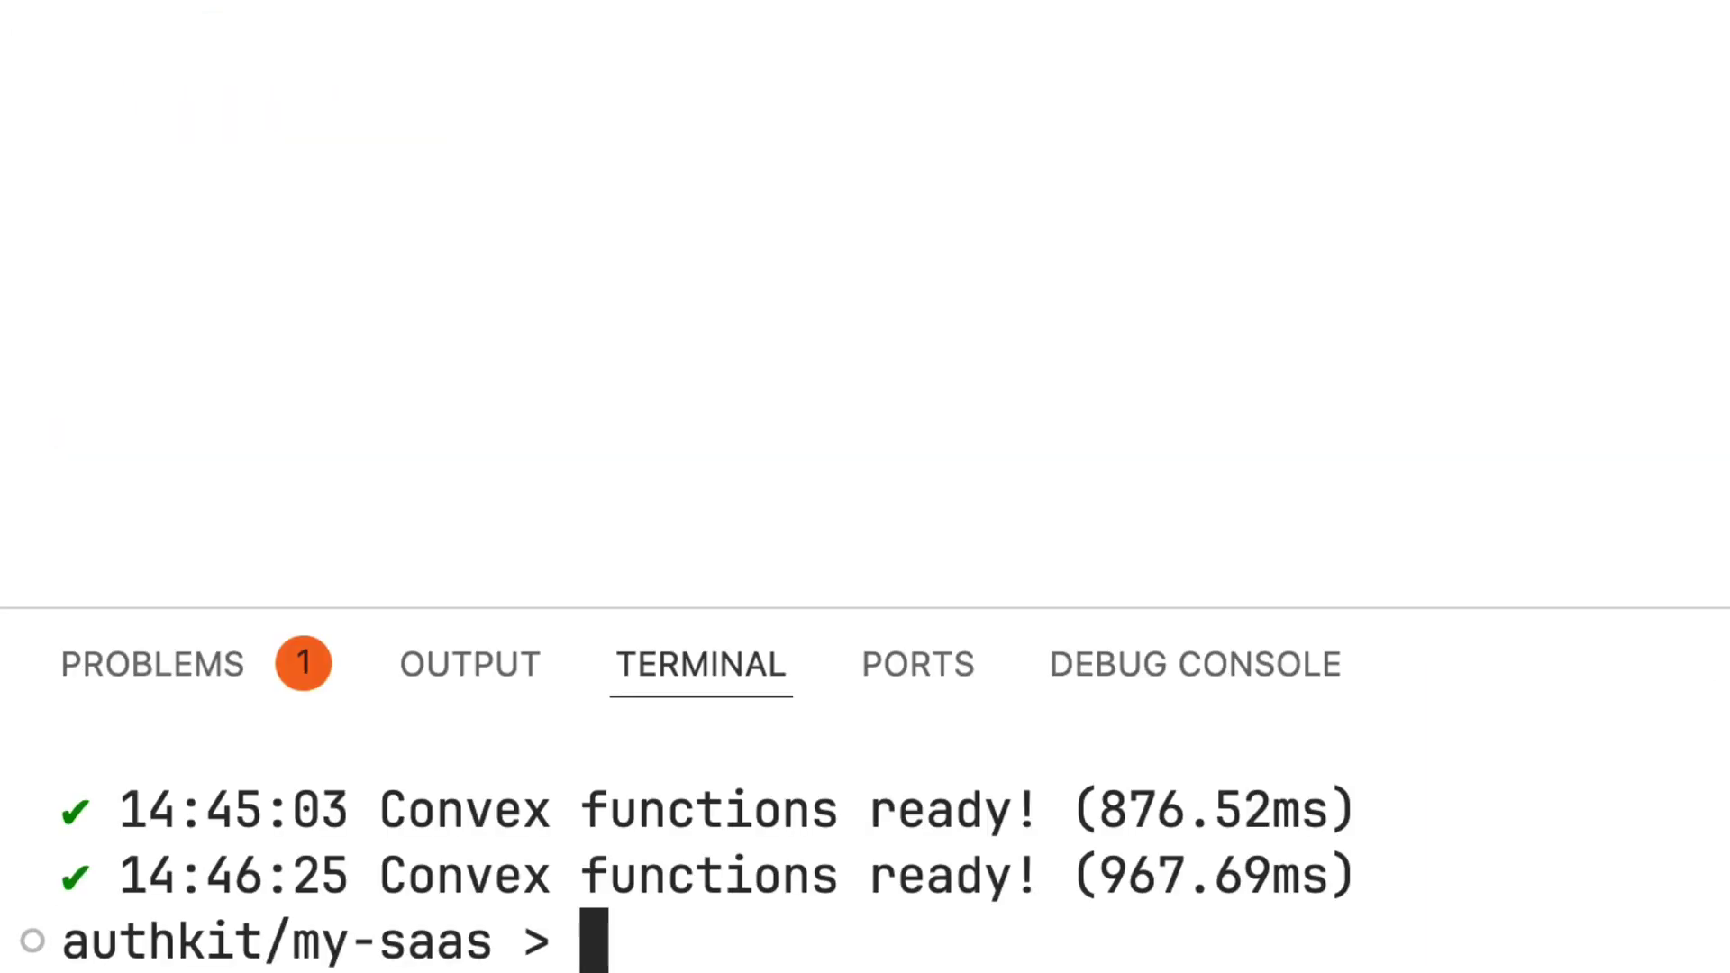
{"action": "key", "text": "ctrl+l"}
{"action": "type", "text": "npm i @workos-inc/"}
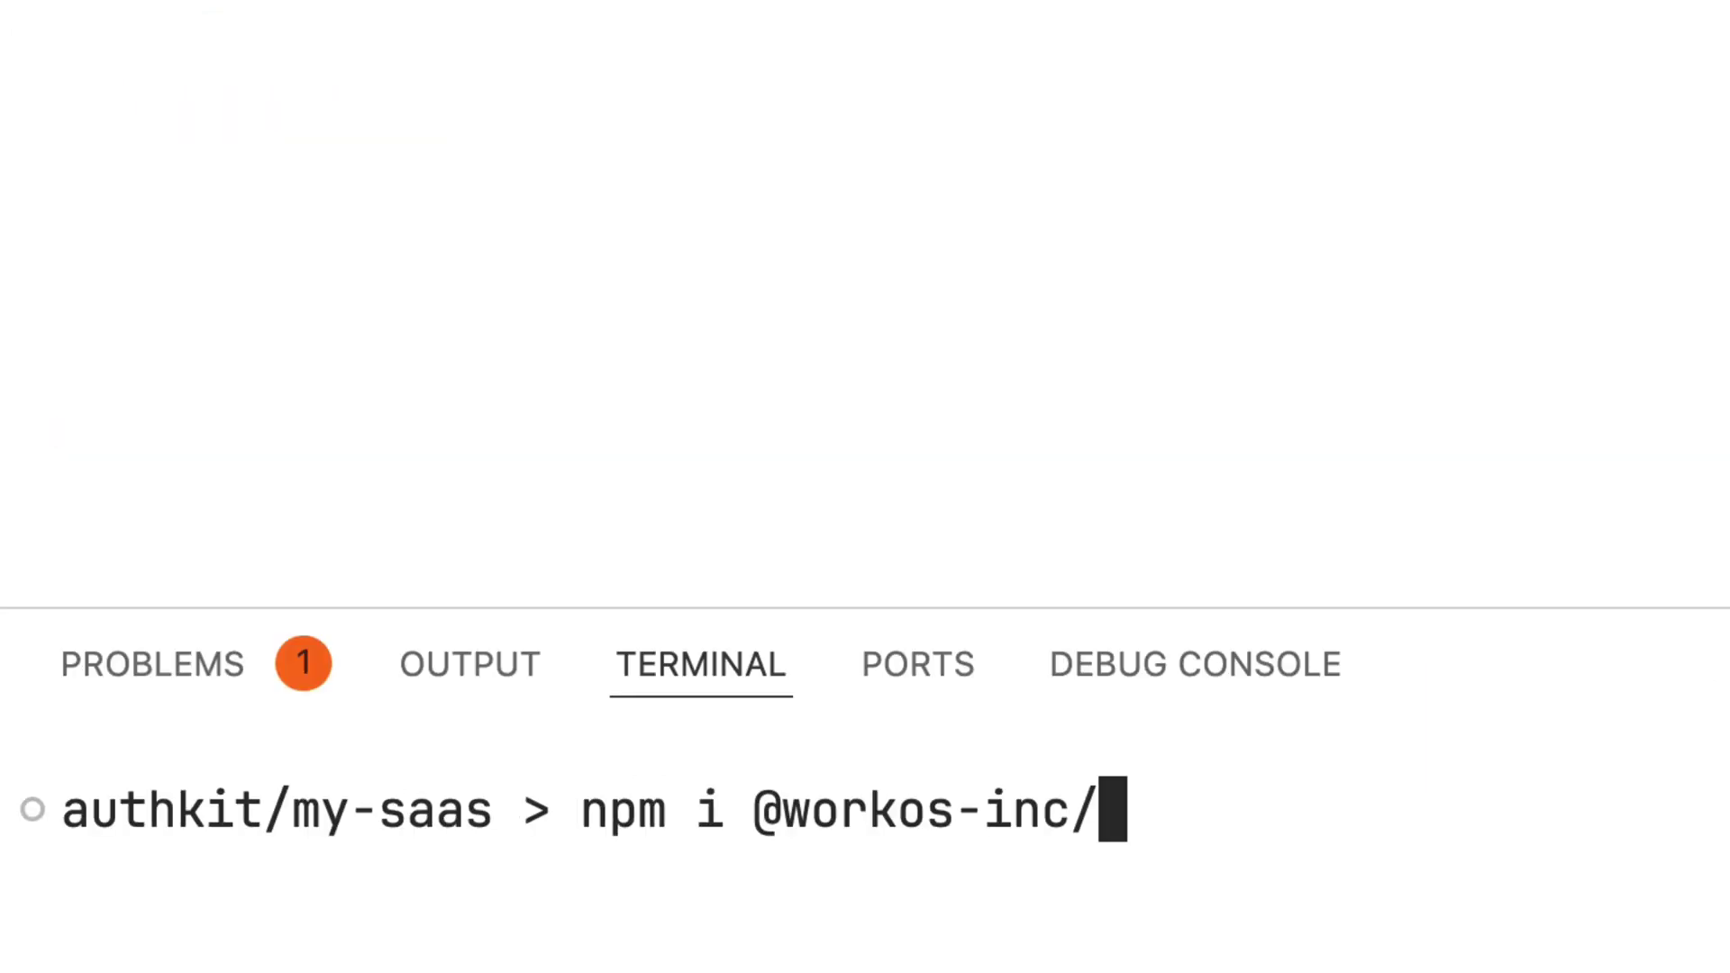
{"action": "type", "text": "node"}
{"action": "key", "text": "Return"}
{"action": "type", "text": "npx con"}
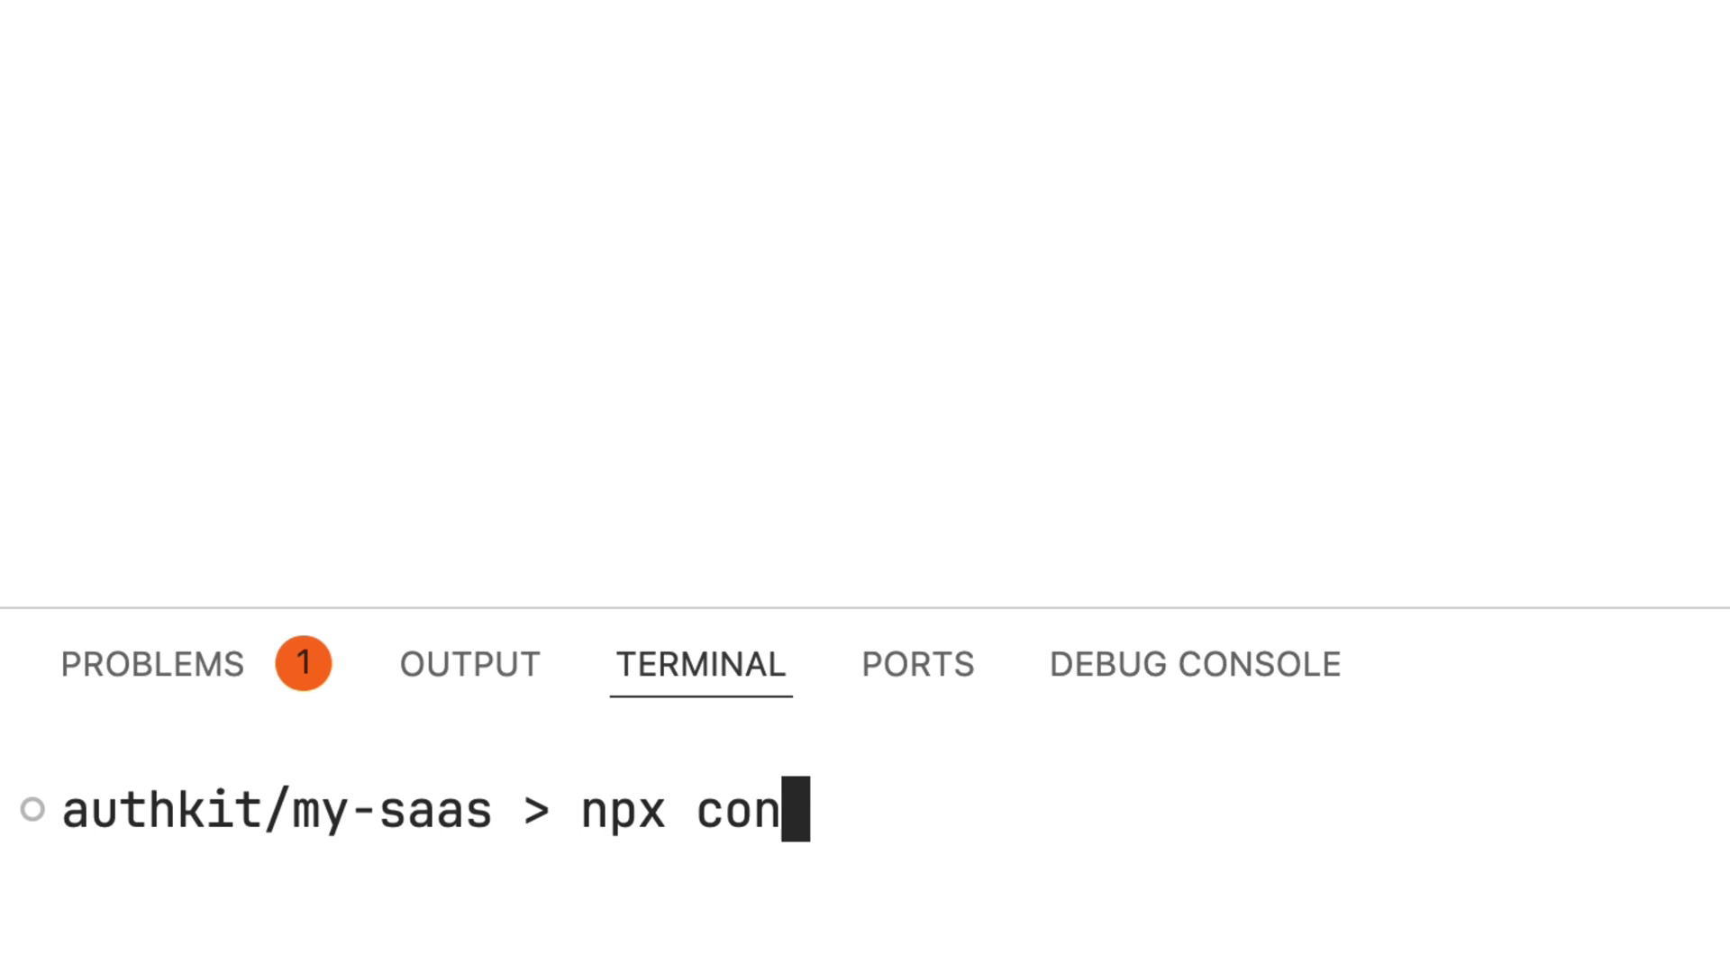
{"action": "type", "text": "vex dev"}
{"action": "key", "text": "Return"}
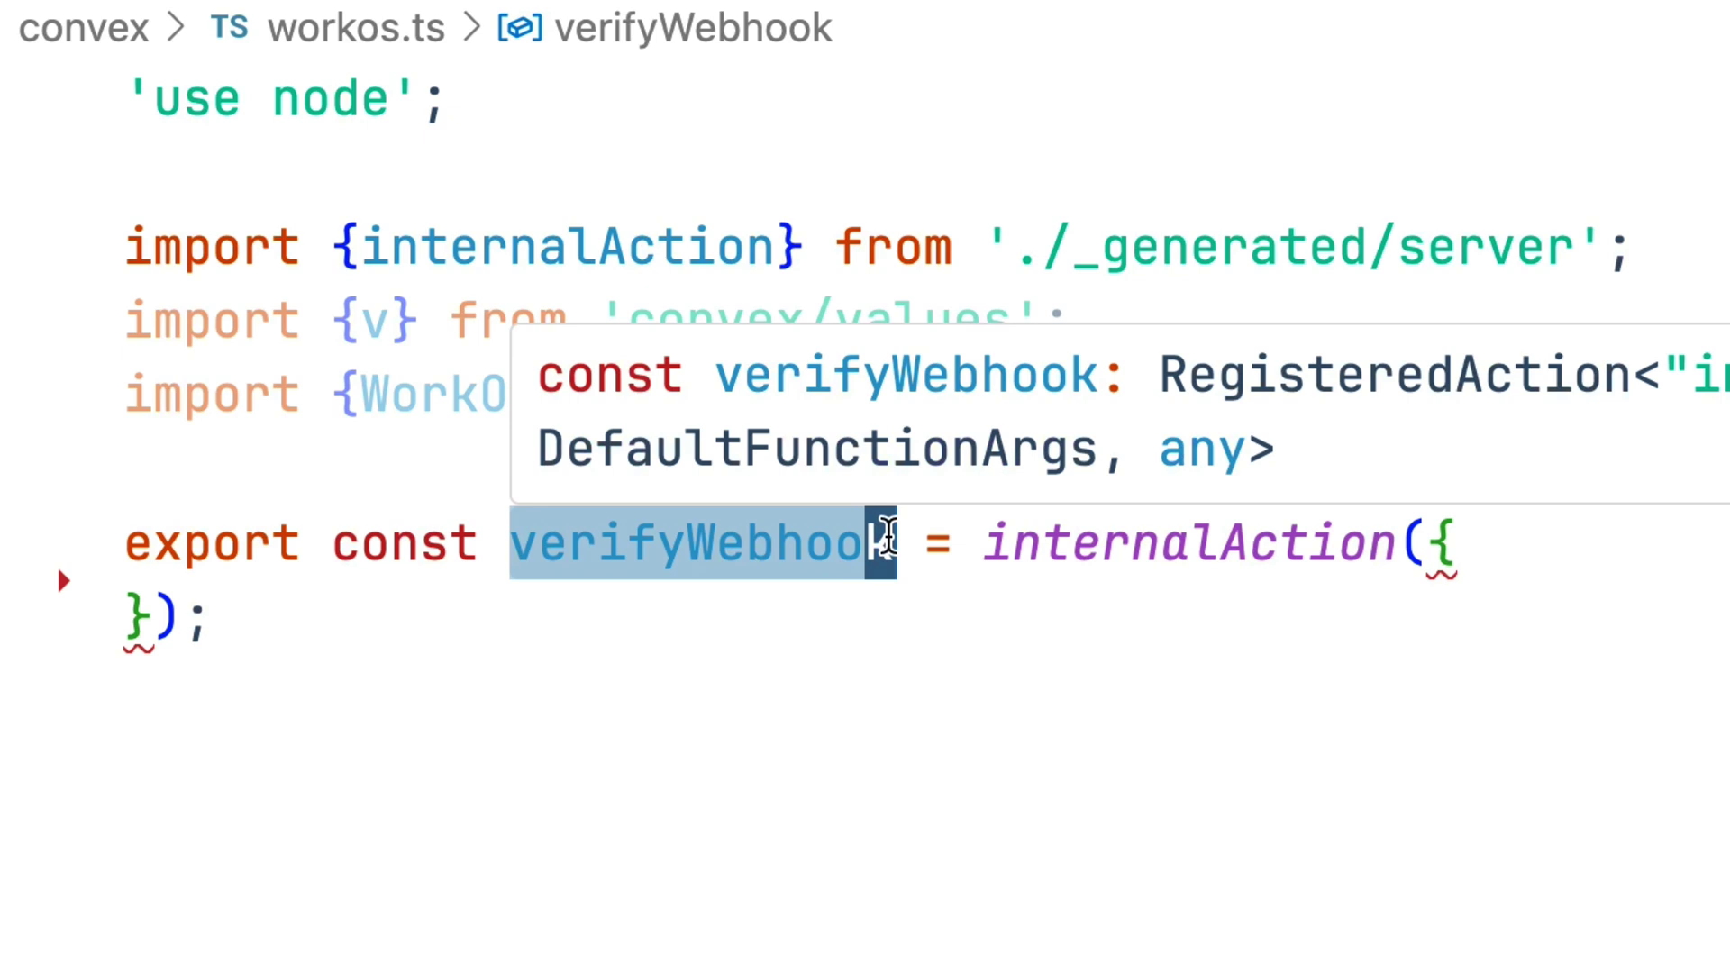
Give the verifyWebhook internalAction payload and signature string args.
{"action": "key", "text": "Escape"}
{"action": "key", "text": "e"}
{"action": "key", "text": "e"}
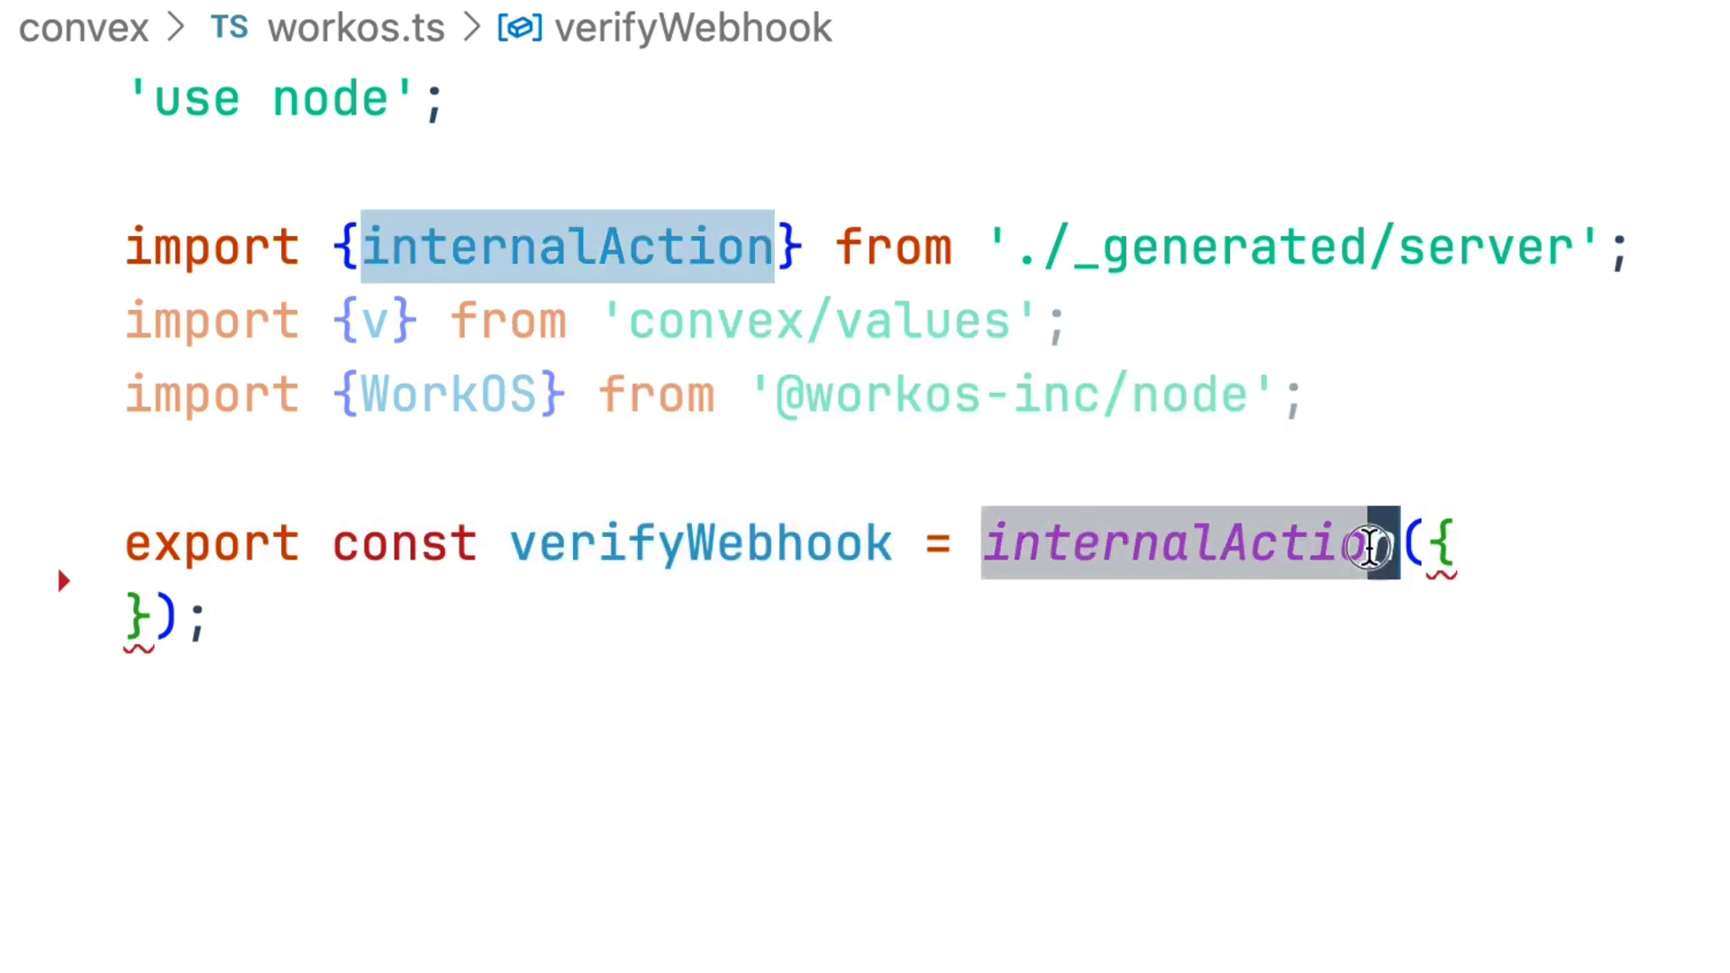
{"action": "left_click", "coordinate": [1422, 554]}
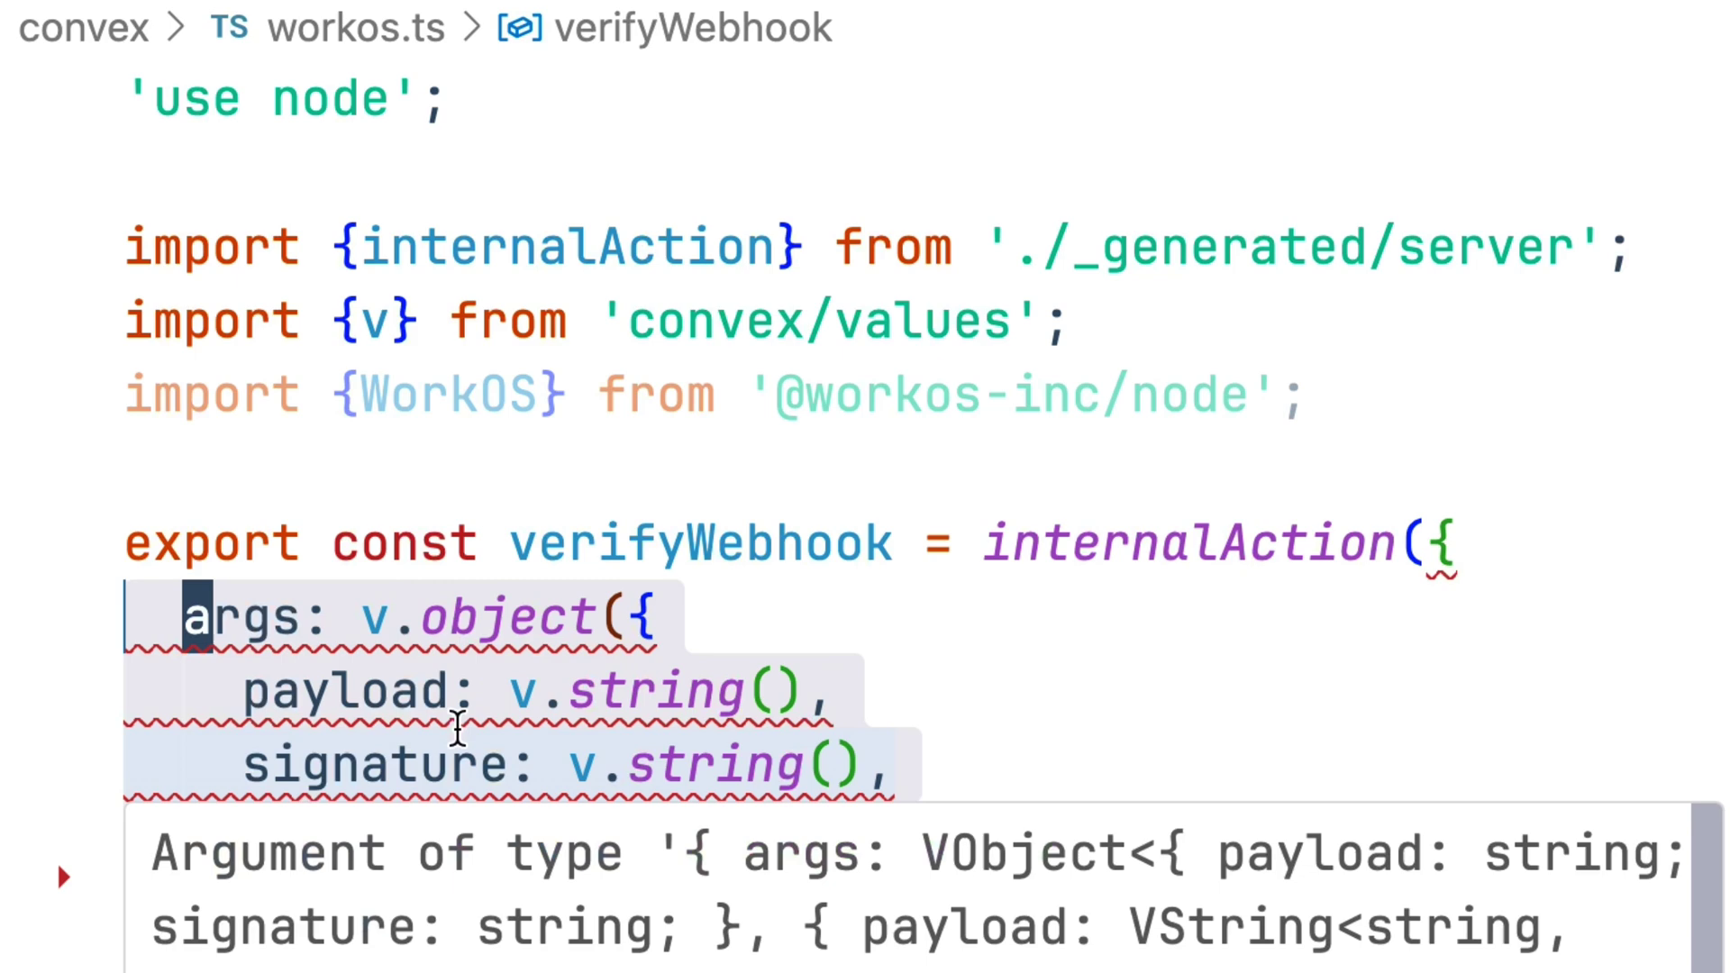
{"action": "key", "text": "j"}
{"action": "key", "text": "e"}
{"action": "key", "text": "j"}
{"action": "key", "text": "e"}
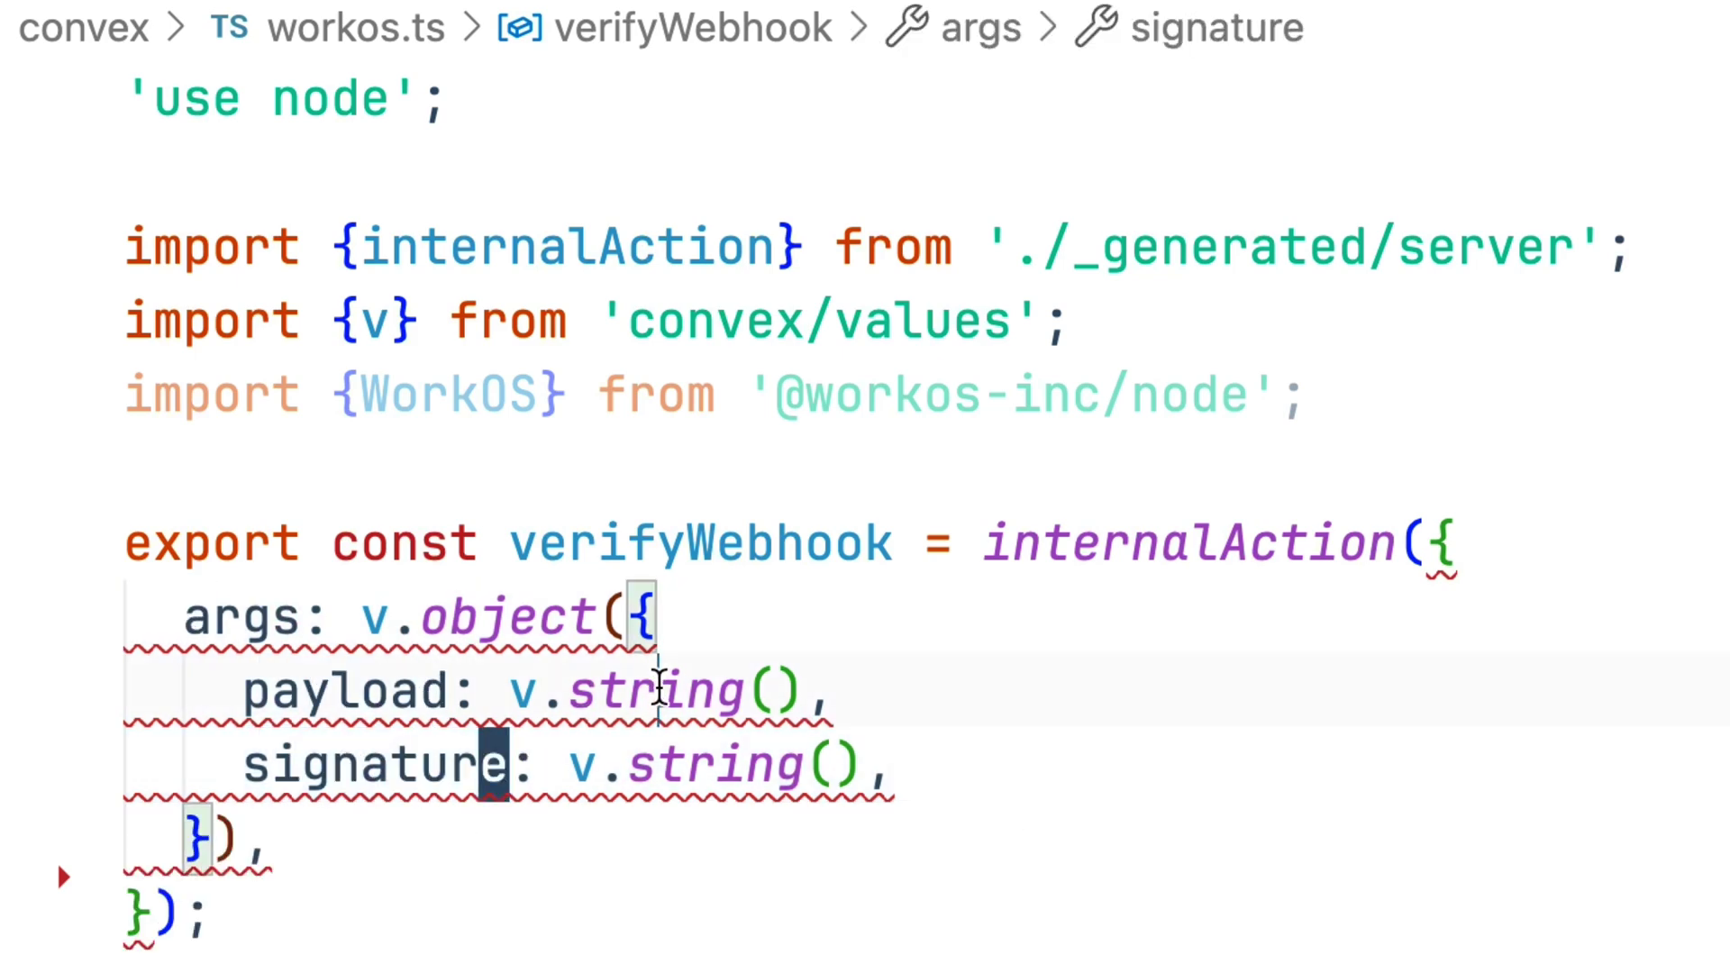
{"action": "left_click", "coordinate": [761, 758]}
Add an async handler that creates a WorkOS client from the API key environment variable.
{"action": "key", "text": "j"}
{"action": "key", "text": "p"}
{"action": "type", "text": "handler: async (ctx, args) => {"}
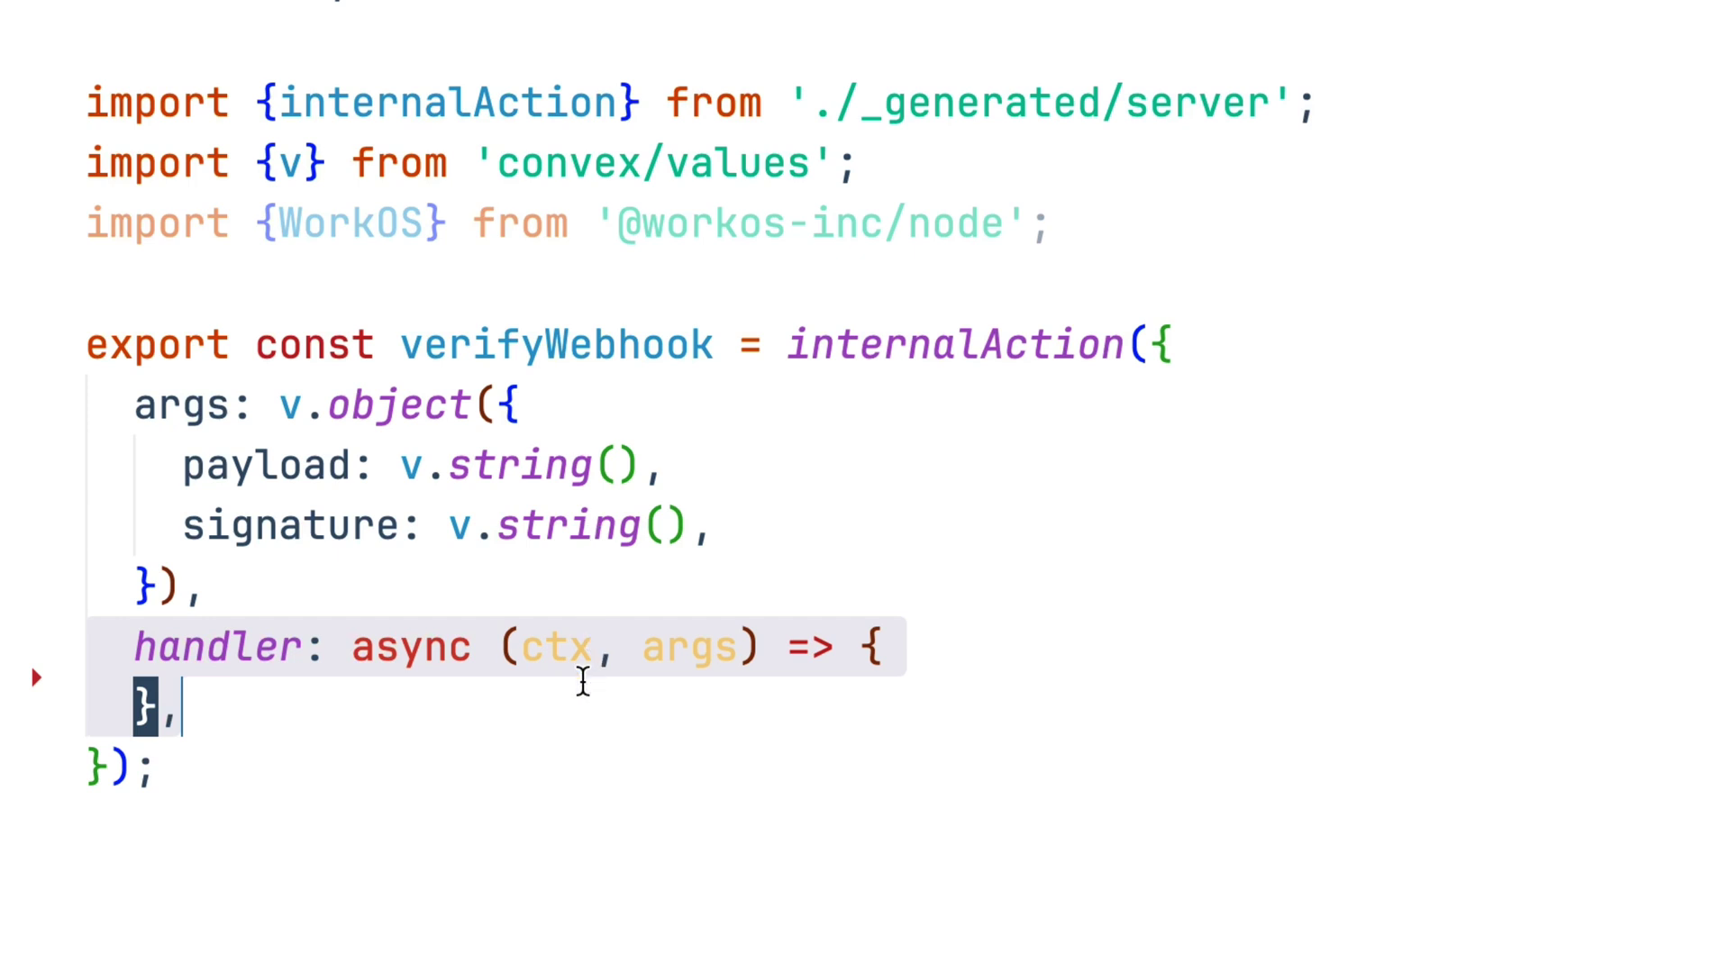
{"action": "left_click", "coordinate": [582, 662]}
{"action": "key", "text": "p"}
{"action": "left_click", "coordinate": [426, 716]}
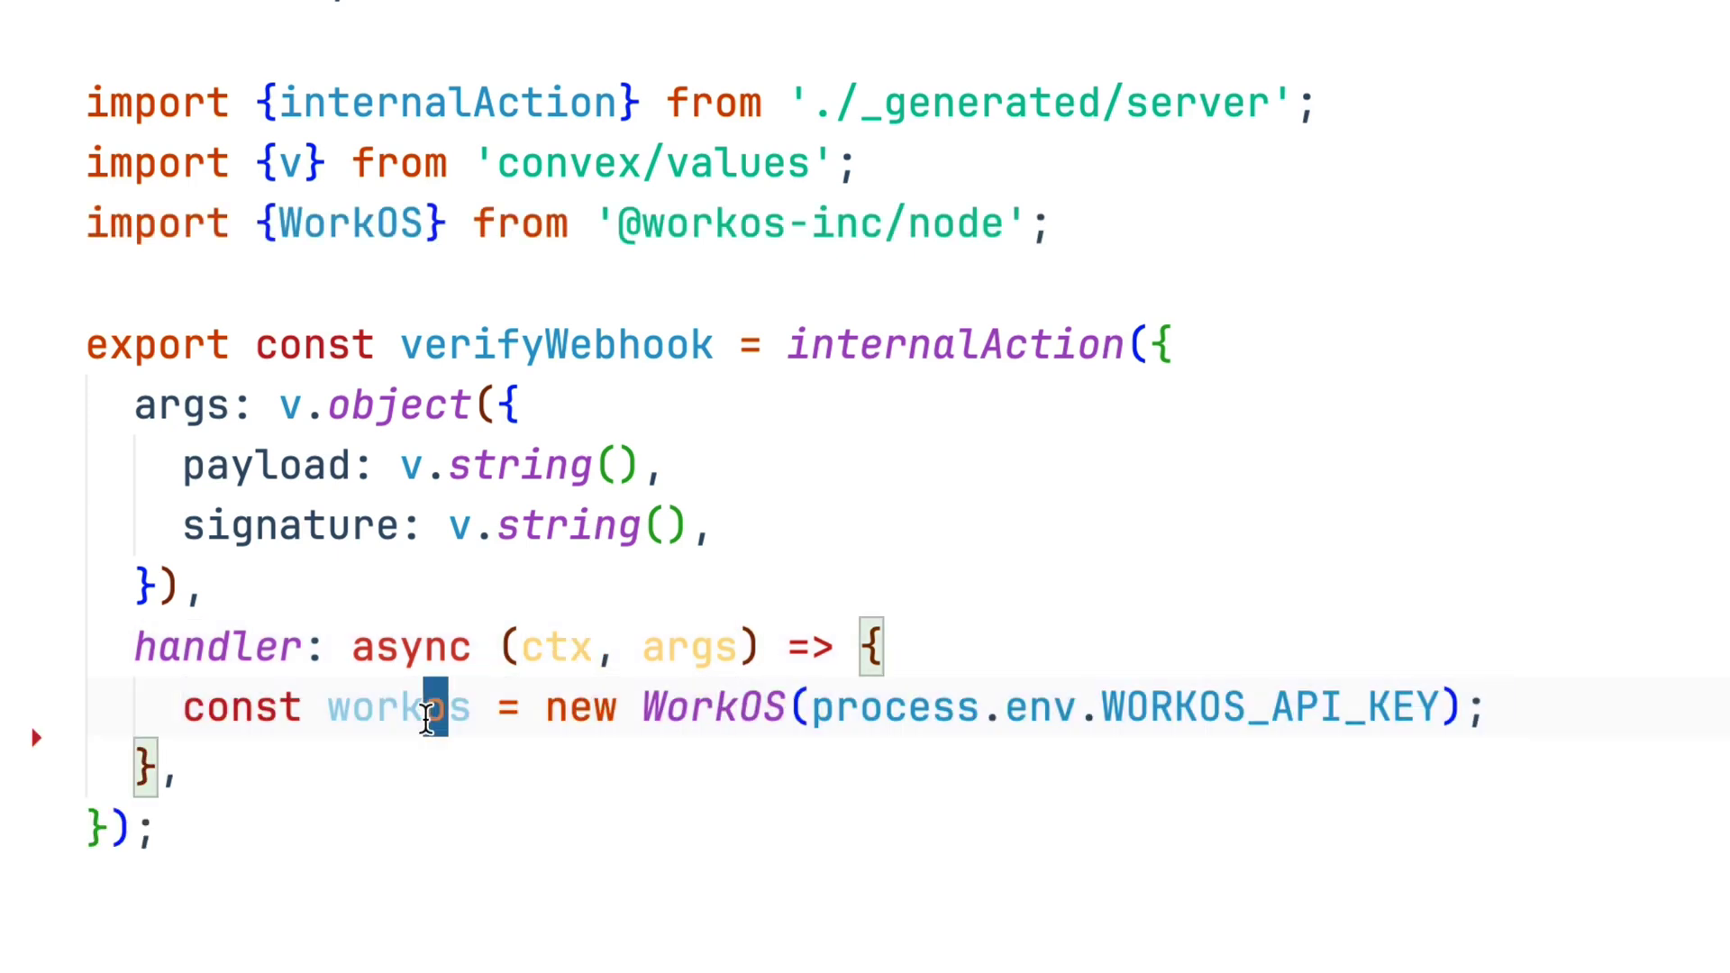
{"action": "key", "text": "shift+v"}
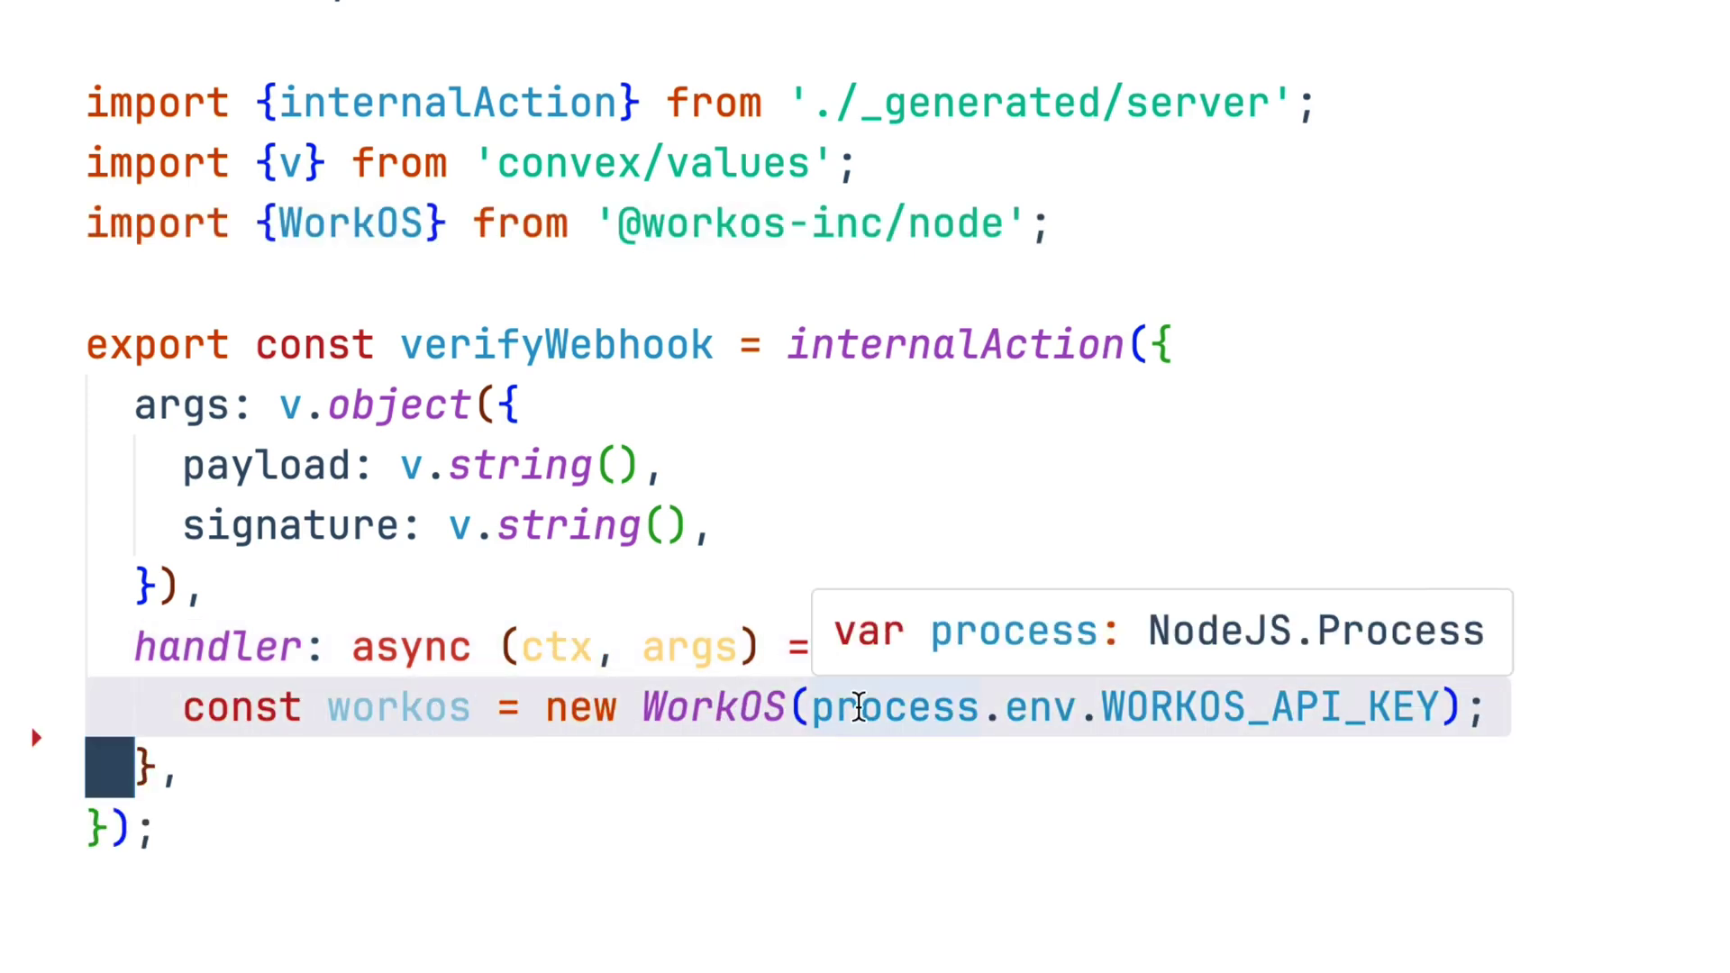
{"action": "left_click_drag", "start_coordinate": [858, 709], "coordinate": [1361, 716]}
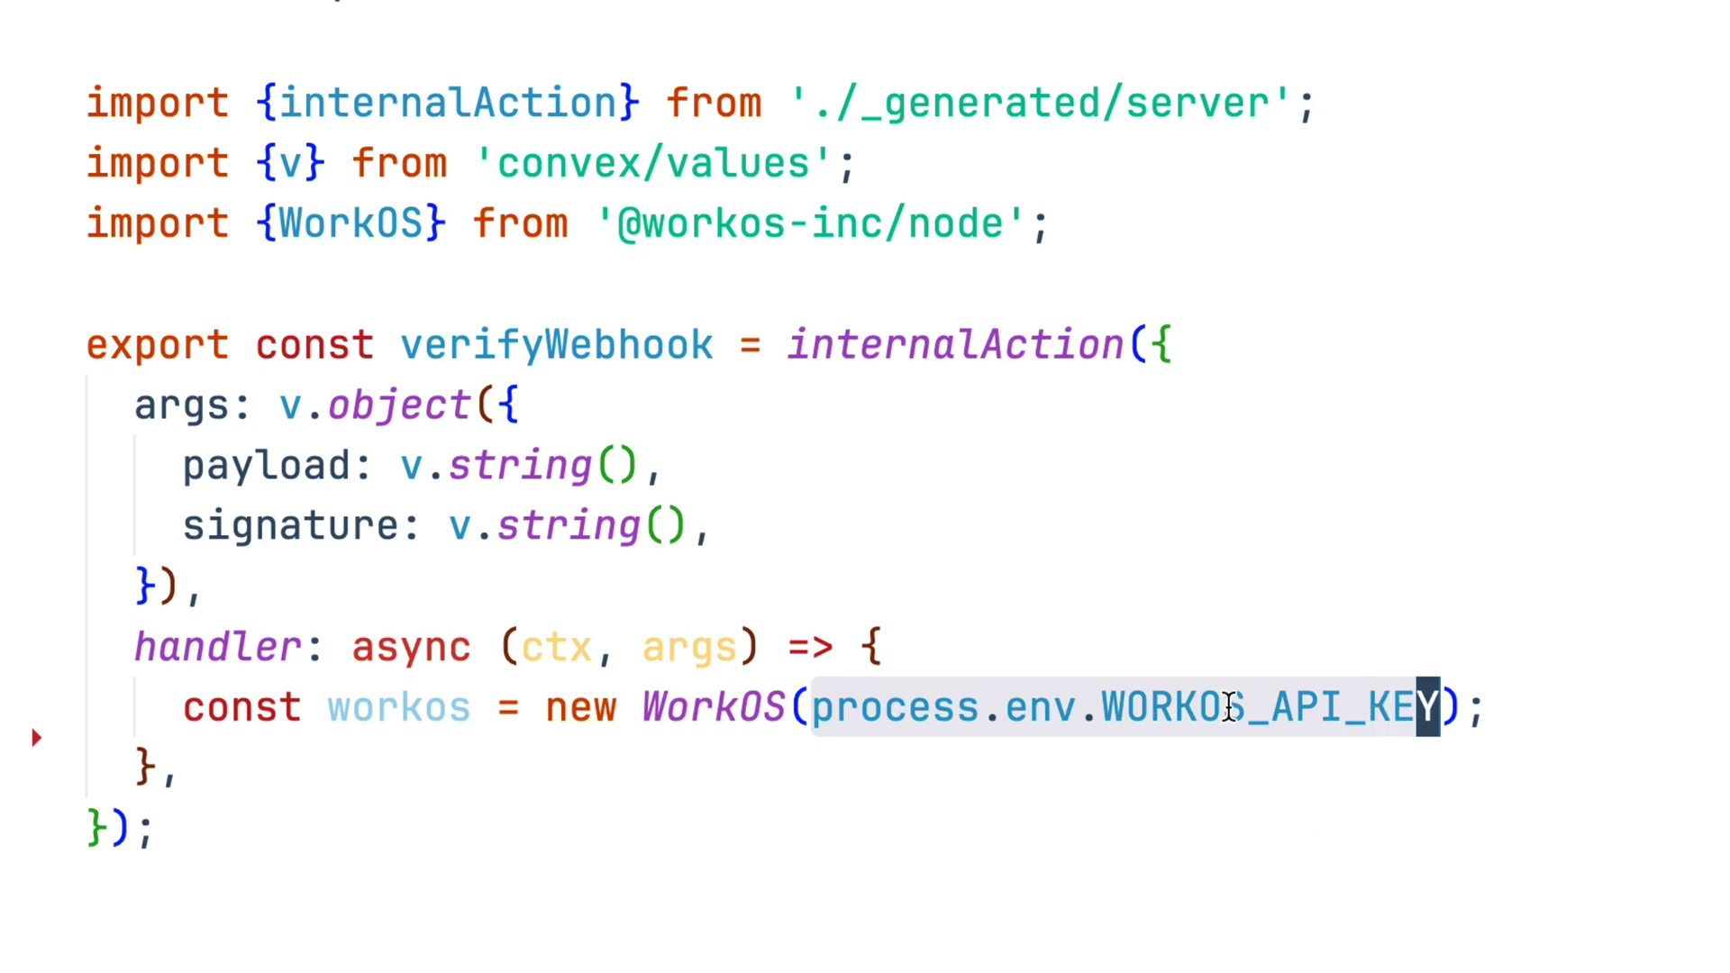
{"action": "key", "text": "ctrl+shift+p"}
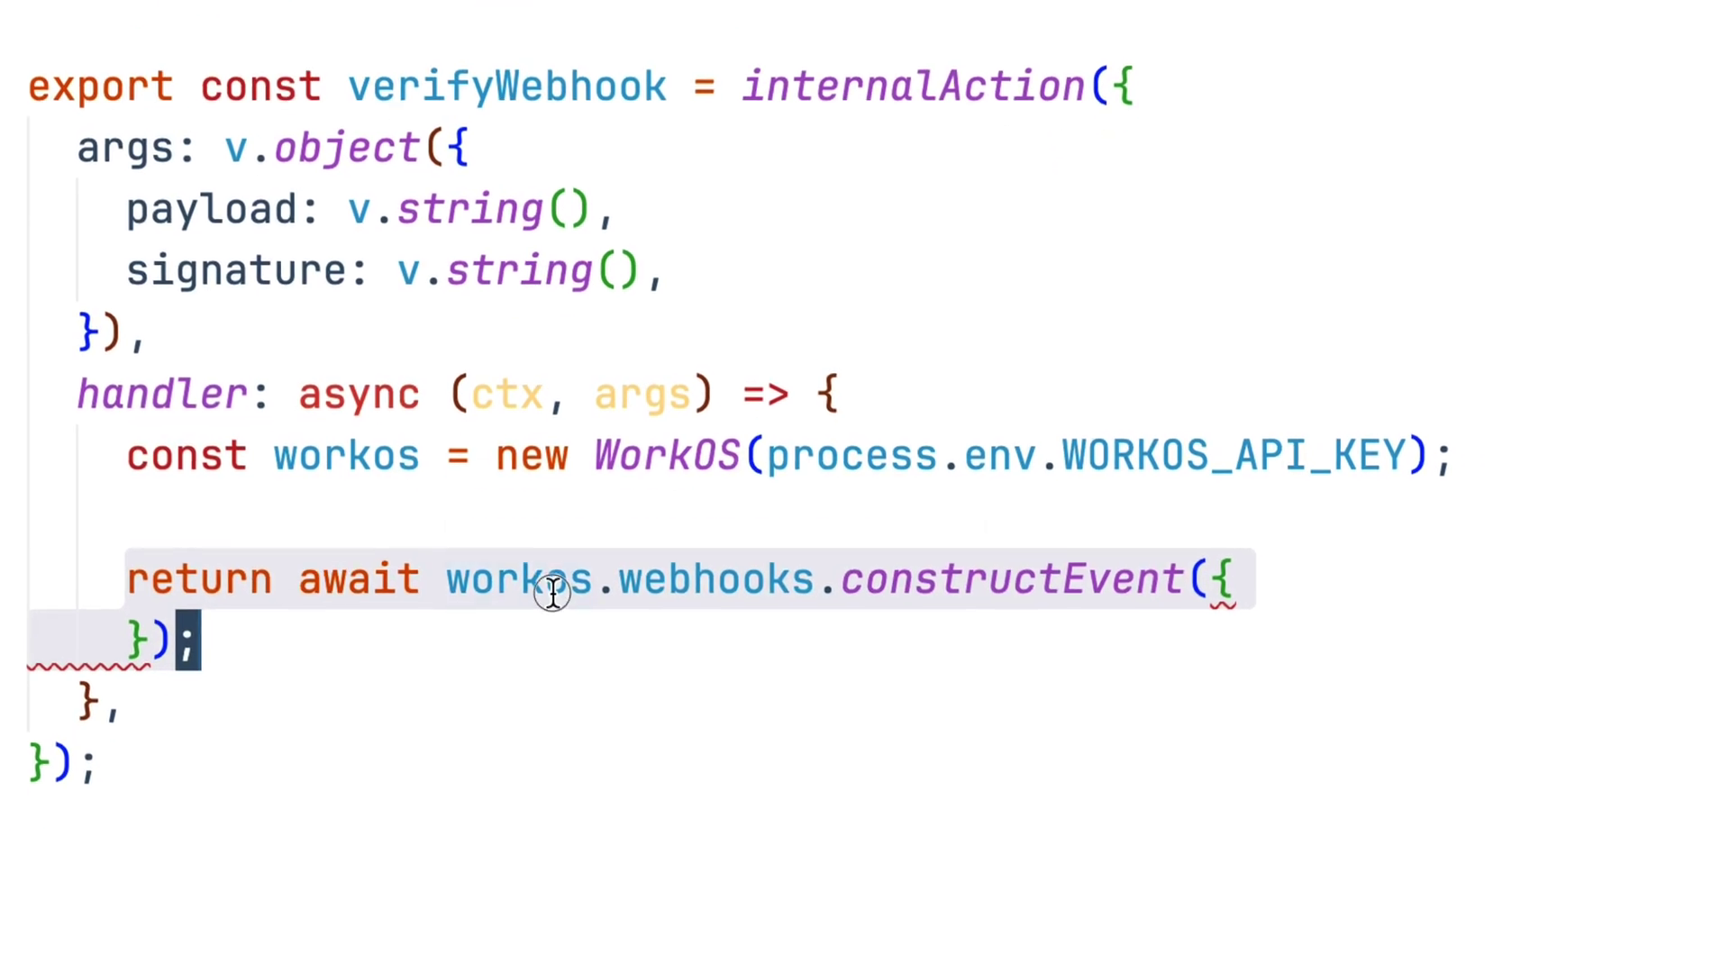
Return workos.webhooks.constructEvent with payload, signature and the webhook secret.
{"action": "left_click_drag", "start_coordinate": [551, 584], "coordinate": [1005, 595]}
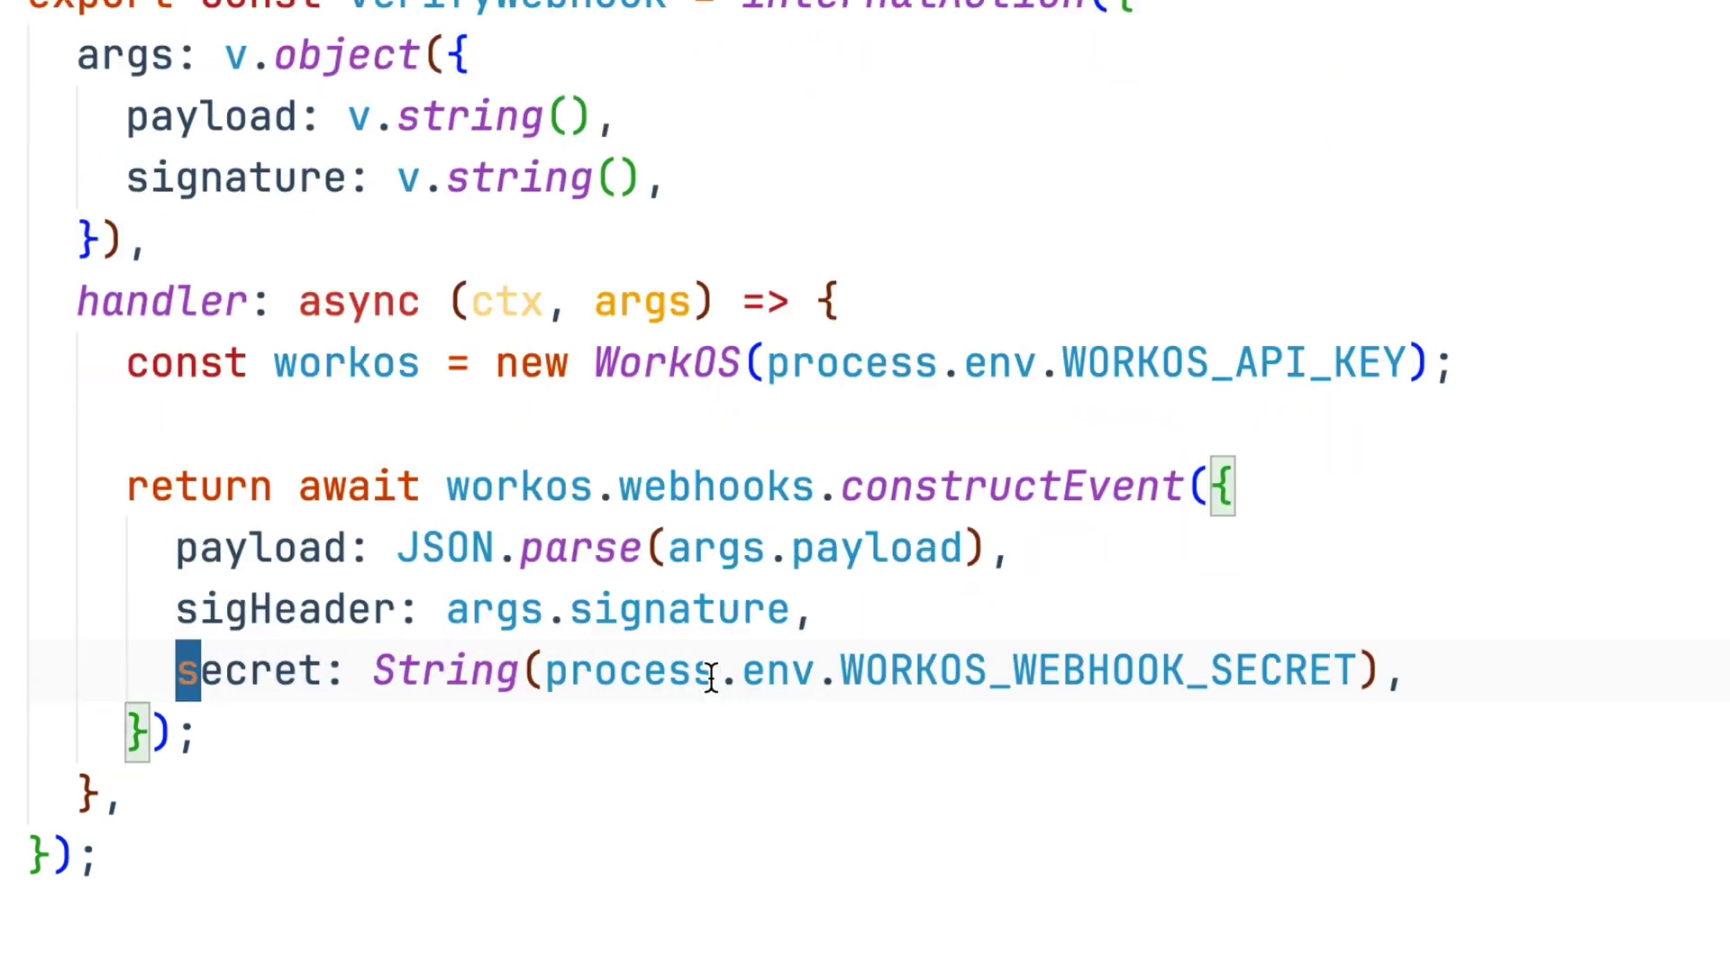
{"action": "key", "text": "ctrl+w"}
{"action": "key", "text": "ctrl+w"}
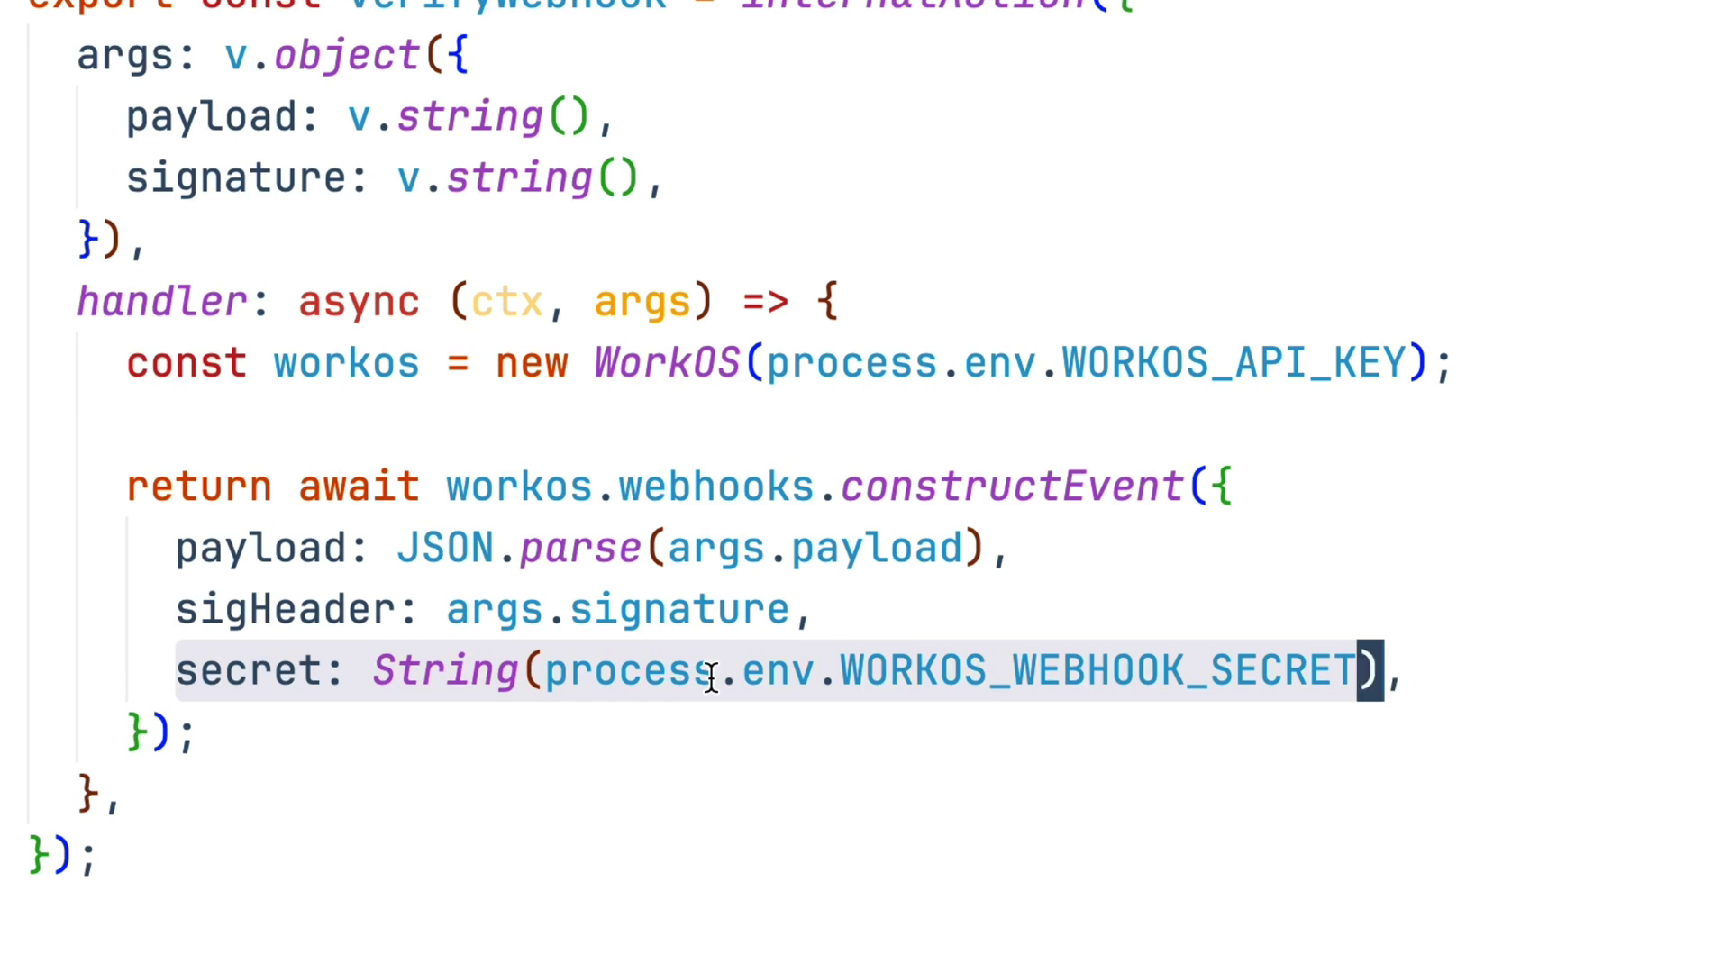
{"action": "double_click", "coordinate": [709, 678]}
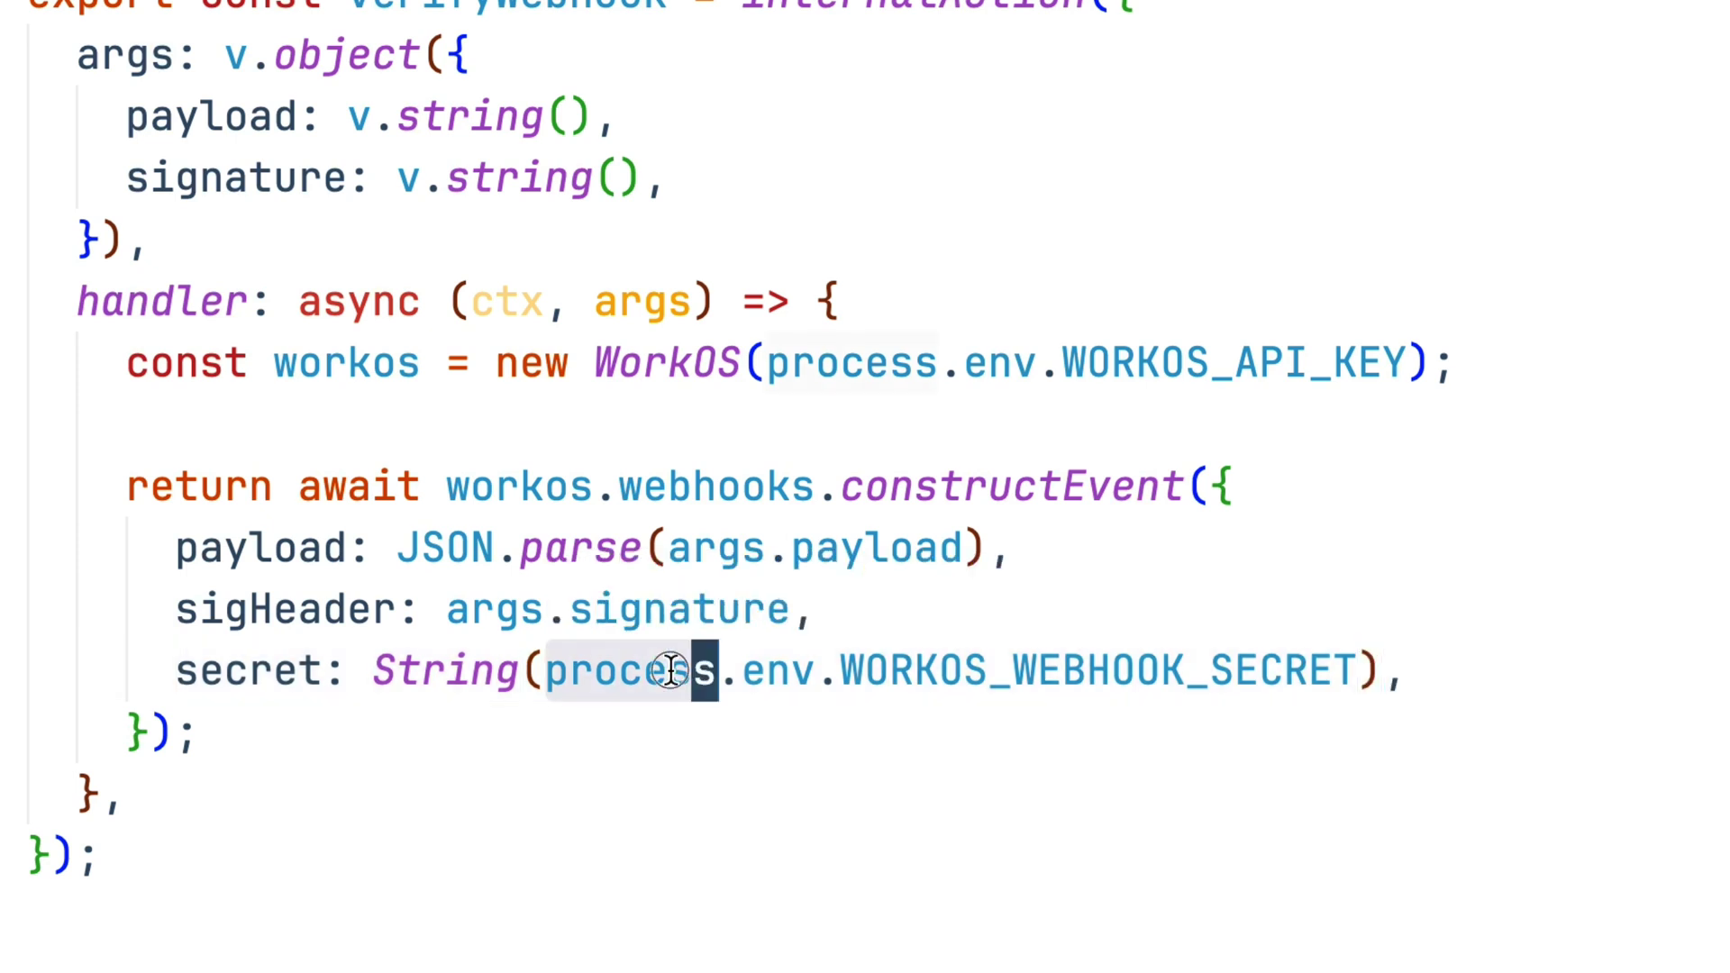
{"action": "left_click_drag", "start_coordinate": [710, 677], "coordinate": [1207, 696]}
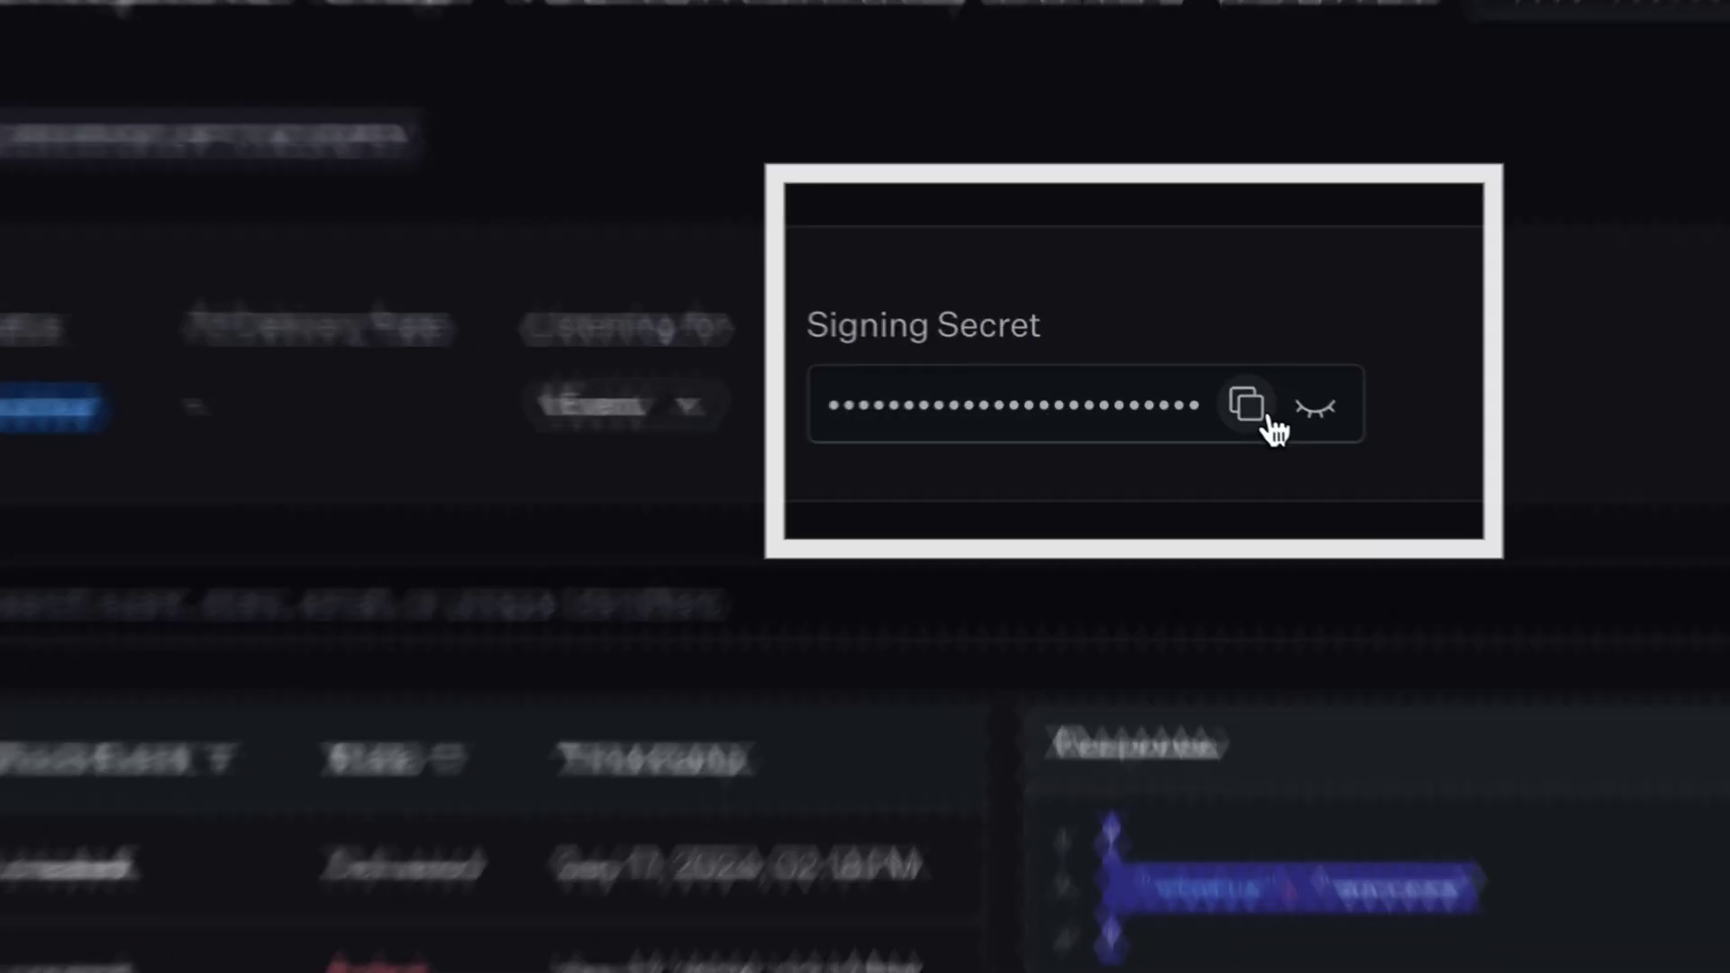
Copy the endpoint's signing secret and the staging WORKOS_API_KEY from the WorkOS Dashboard.
{"action": "left_click", "coordinate": [1206, 389]}
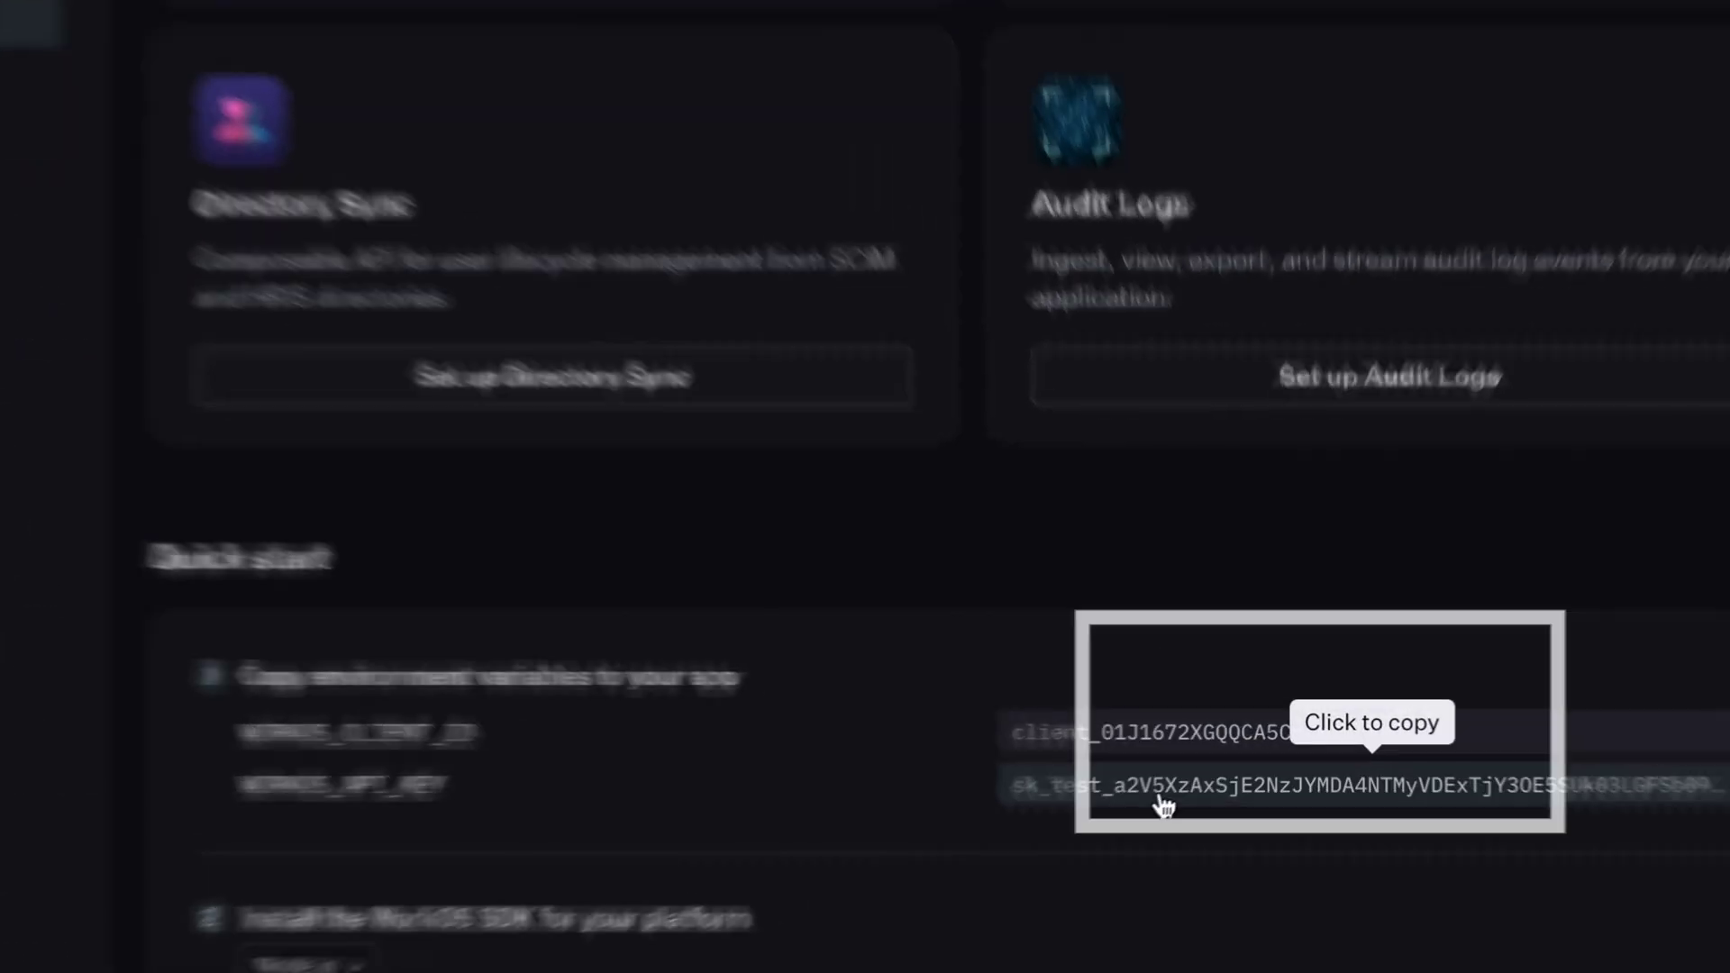
{"action": "left_click", "coordinate": [1160, 803]}
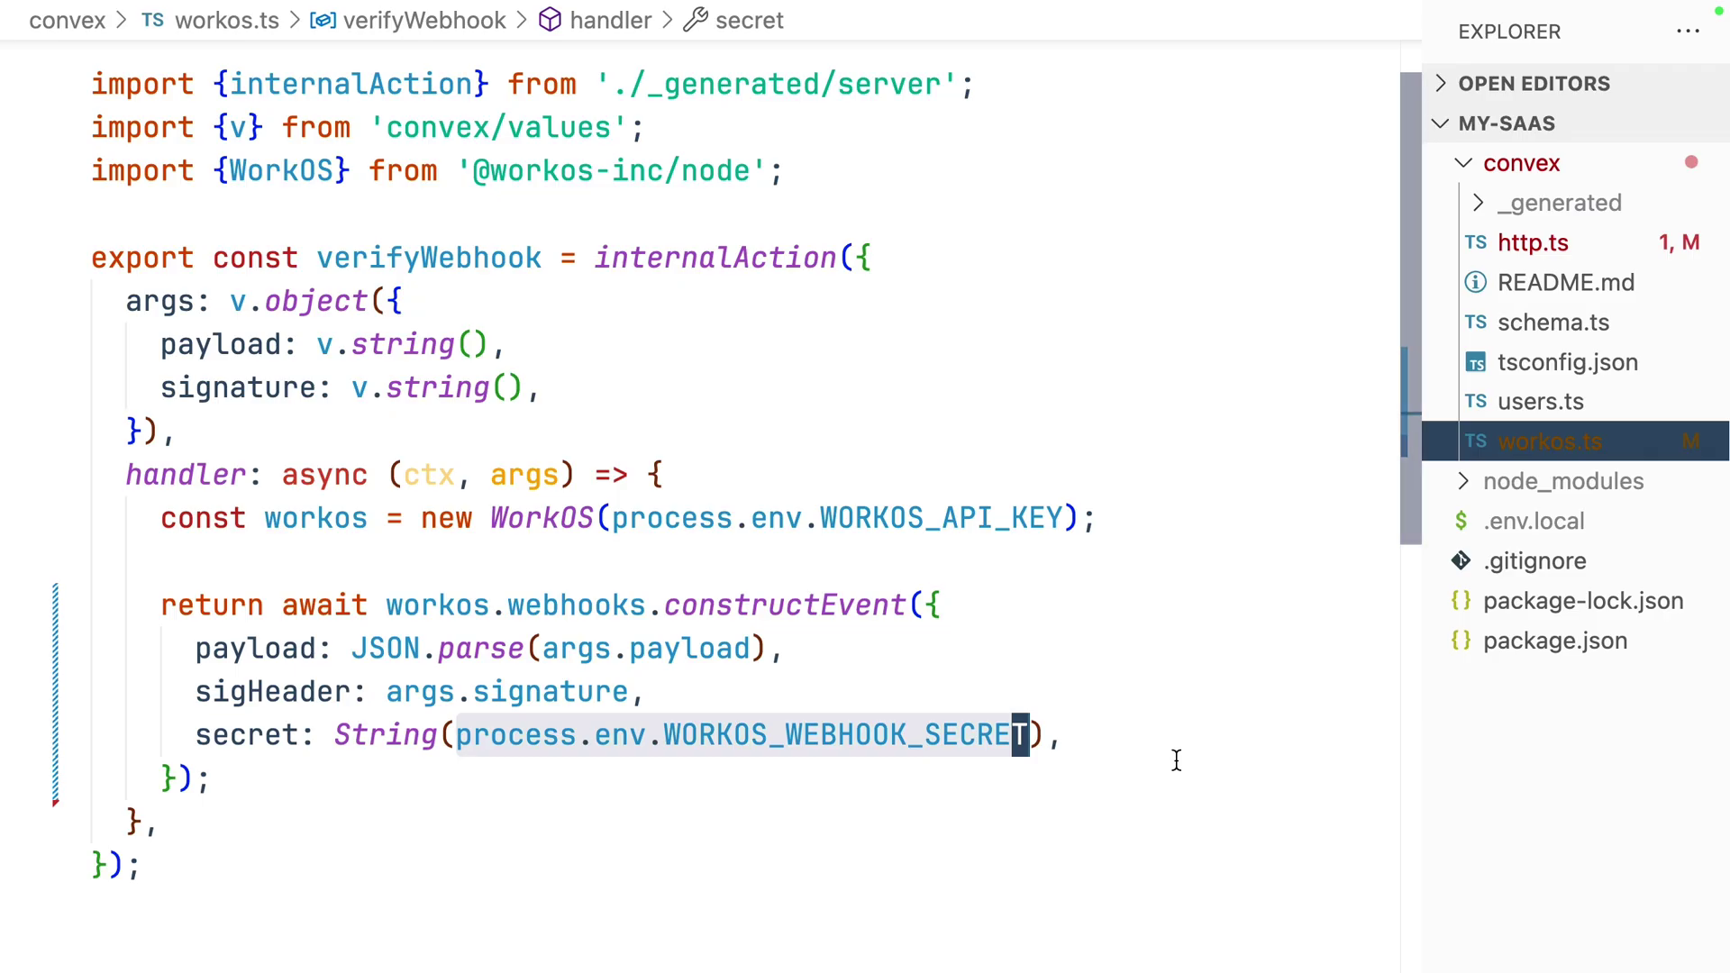
{"action": "key", "text": "ctrl+p"}
{"action": "type", "text": "e"}
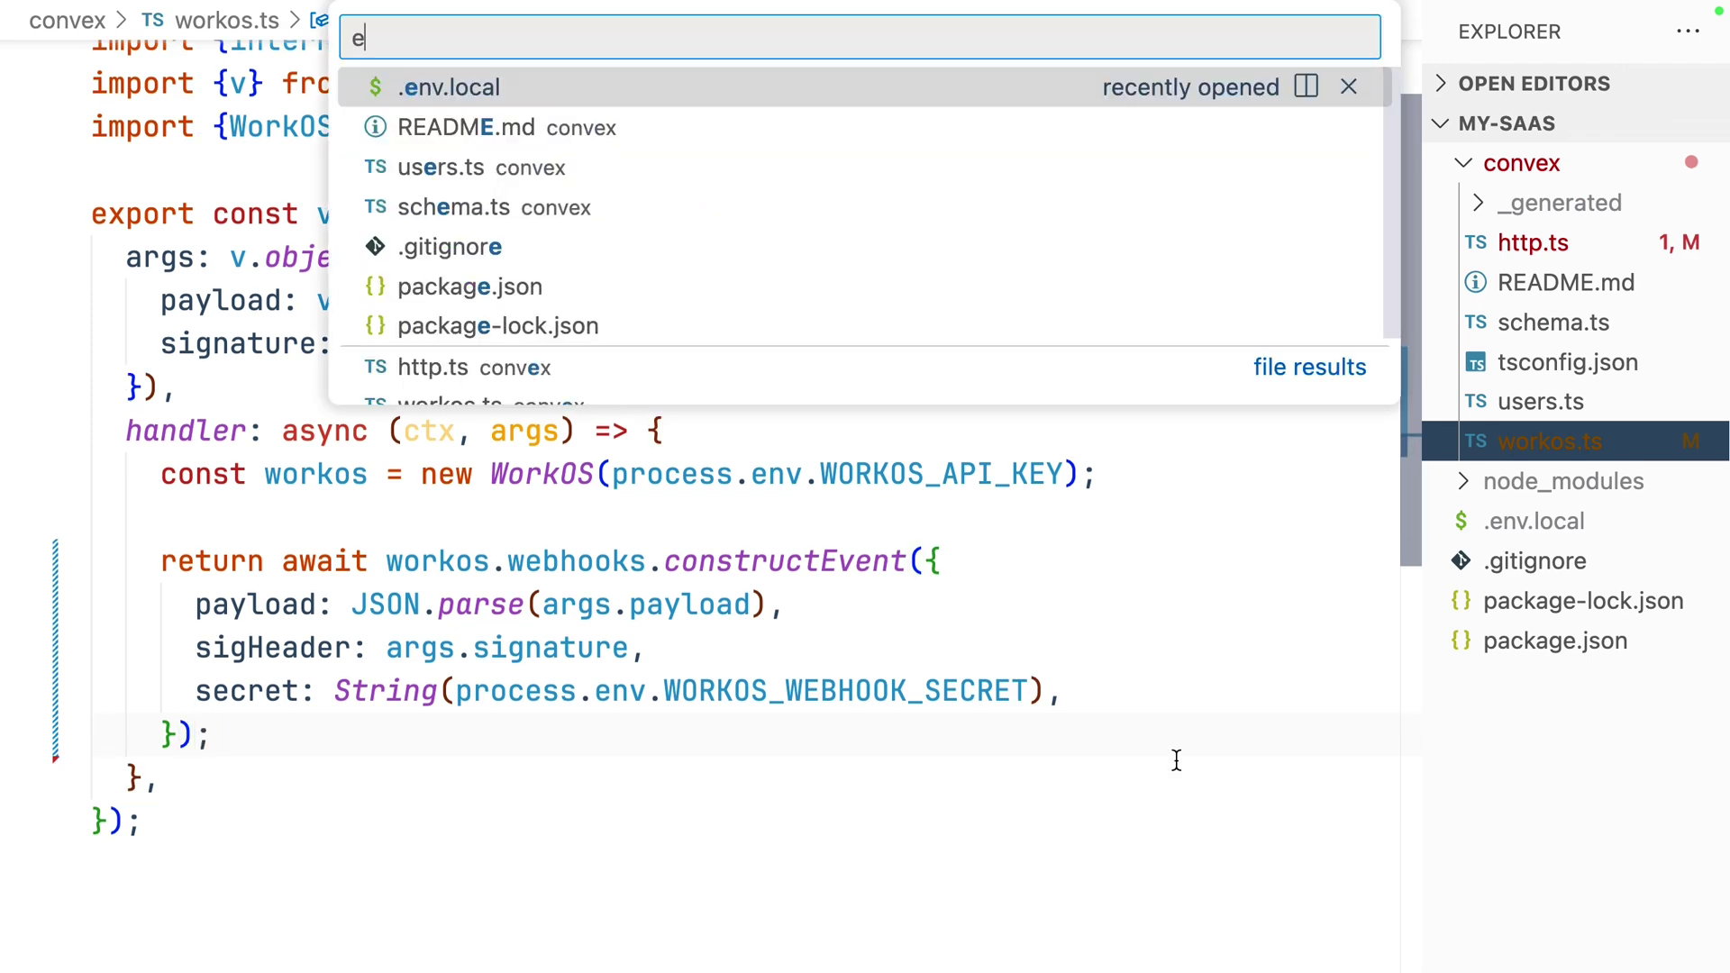
{"action": "type", "text": "n"}
Paste WORKOS_API_KEY and the webhook secret into .env.local, then select the secret's variable name.
{"action": "key", "text": "Return"}
{"action": "key", "text": "ctrl+v"}
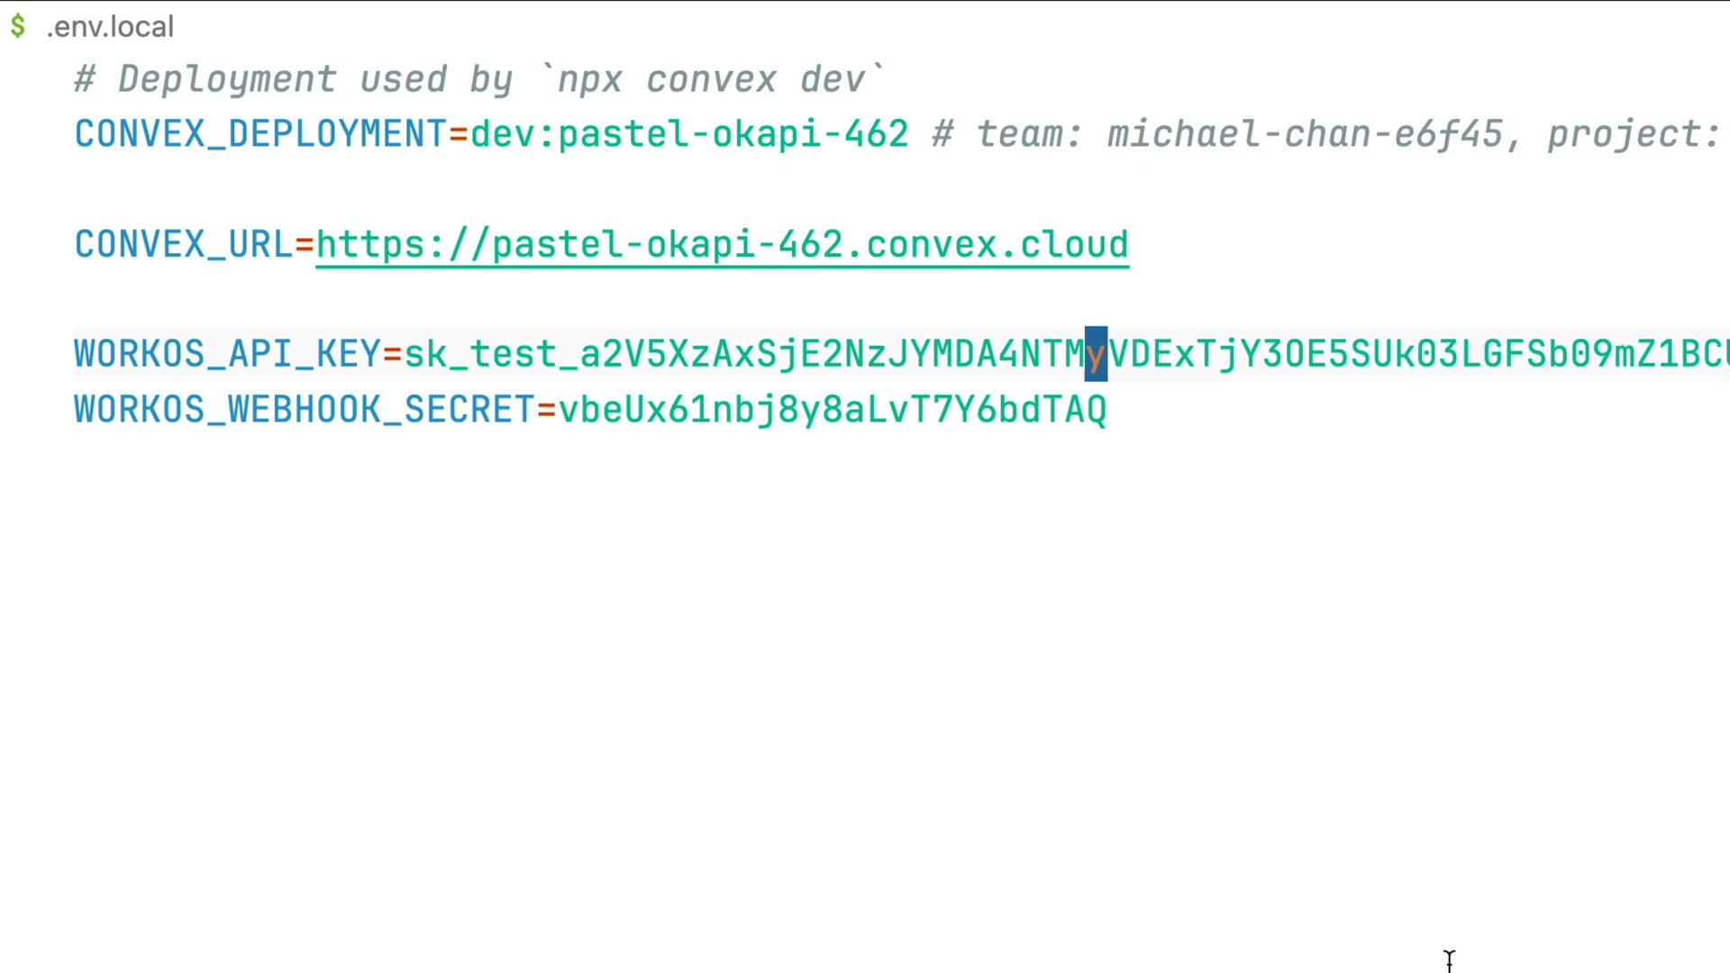
{"action": "key", "text": "j"}
{"action": "key", "text": "0"}
{"action": "key", "text": "v"}
{"action": "key", "text": "e"}
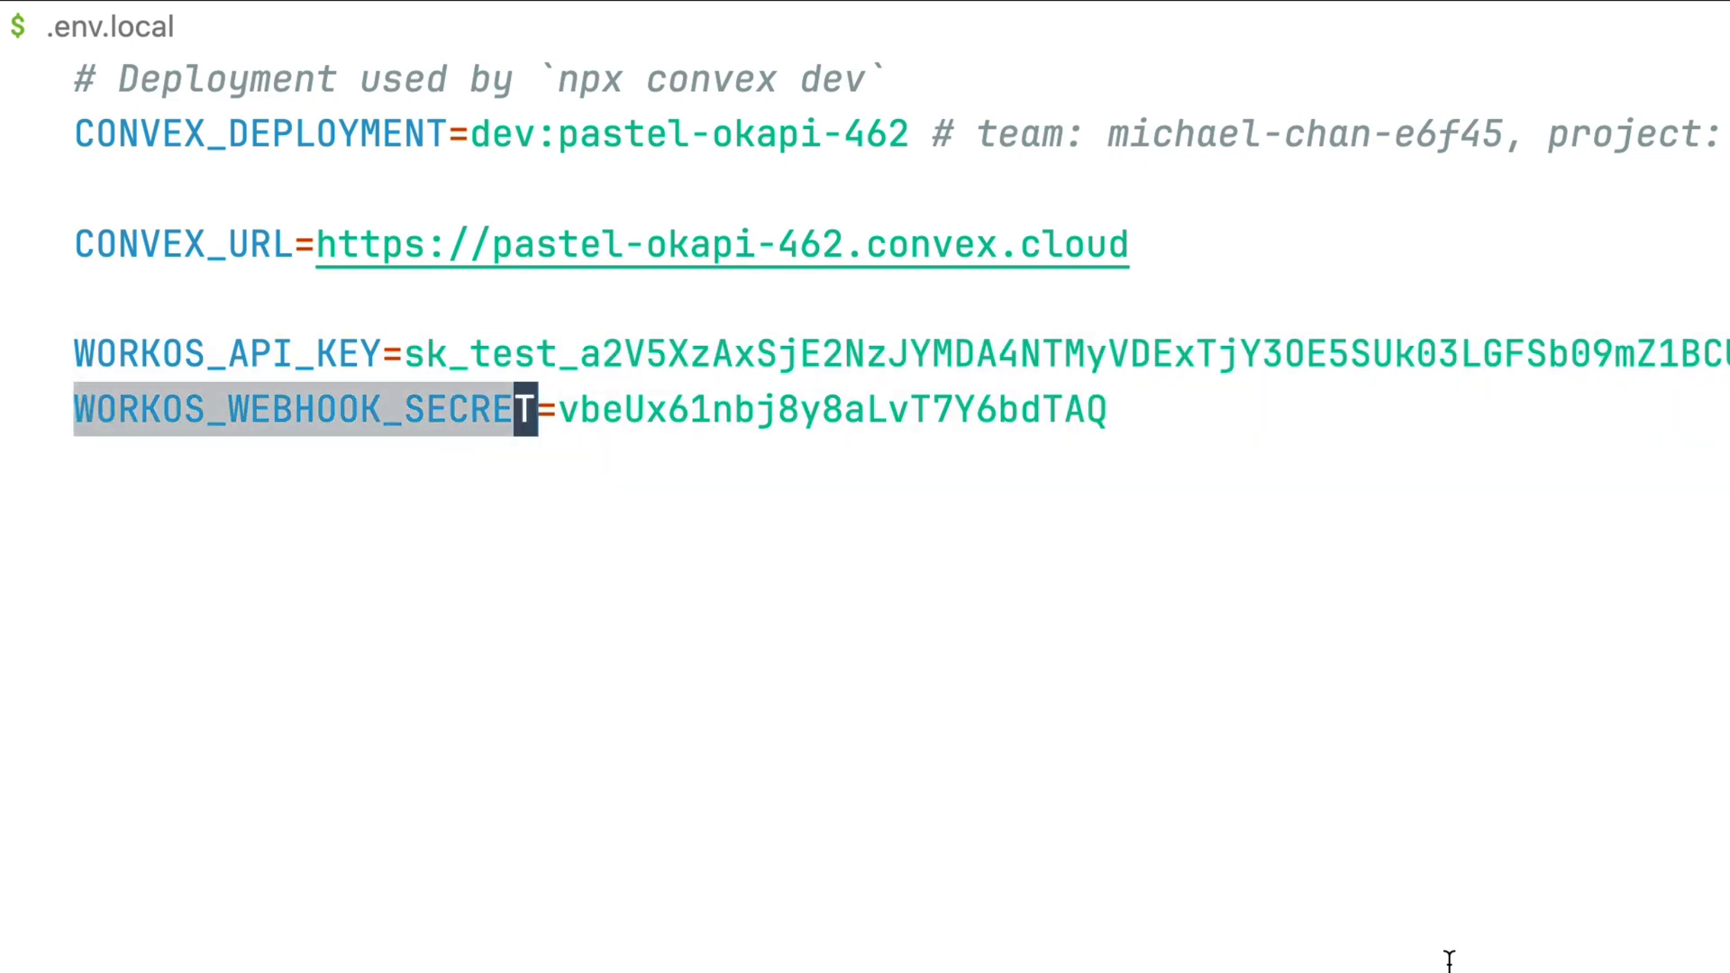
{"action": "type", "text": "y"}
{"action": "type", "text": "USER"}
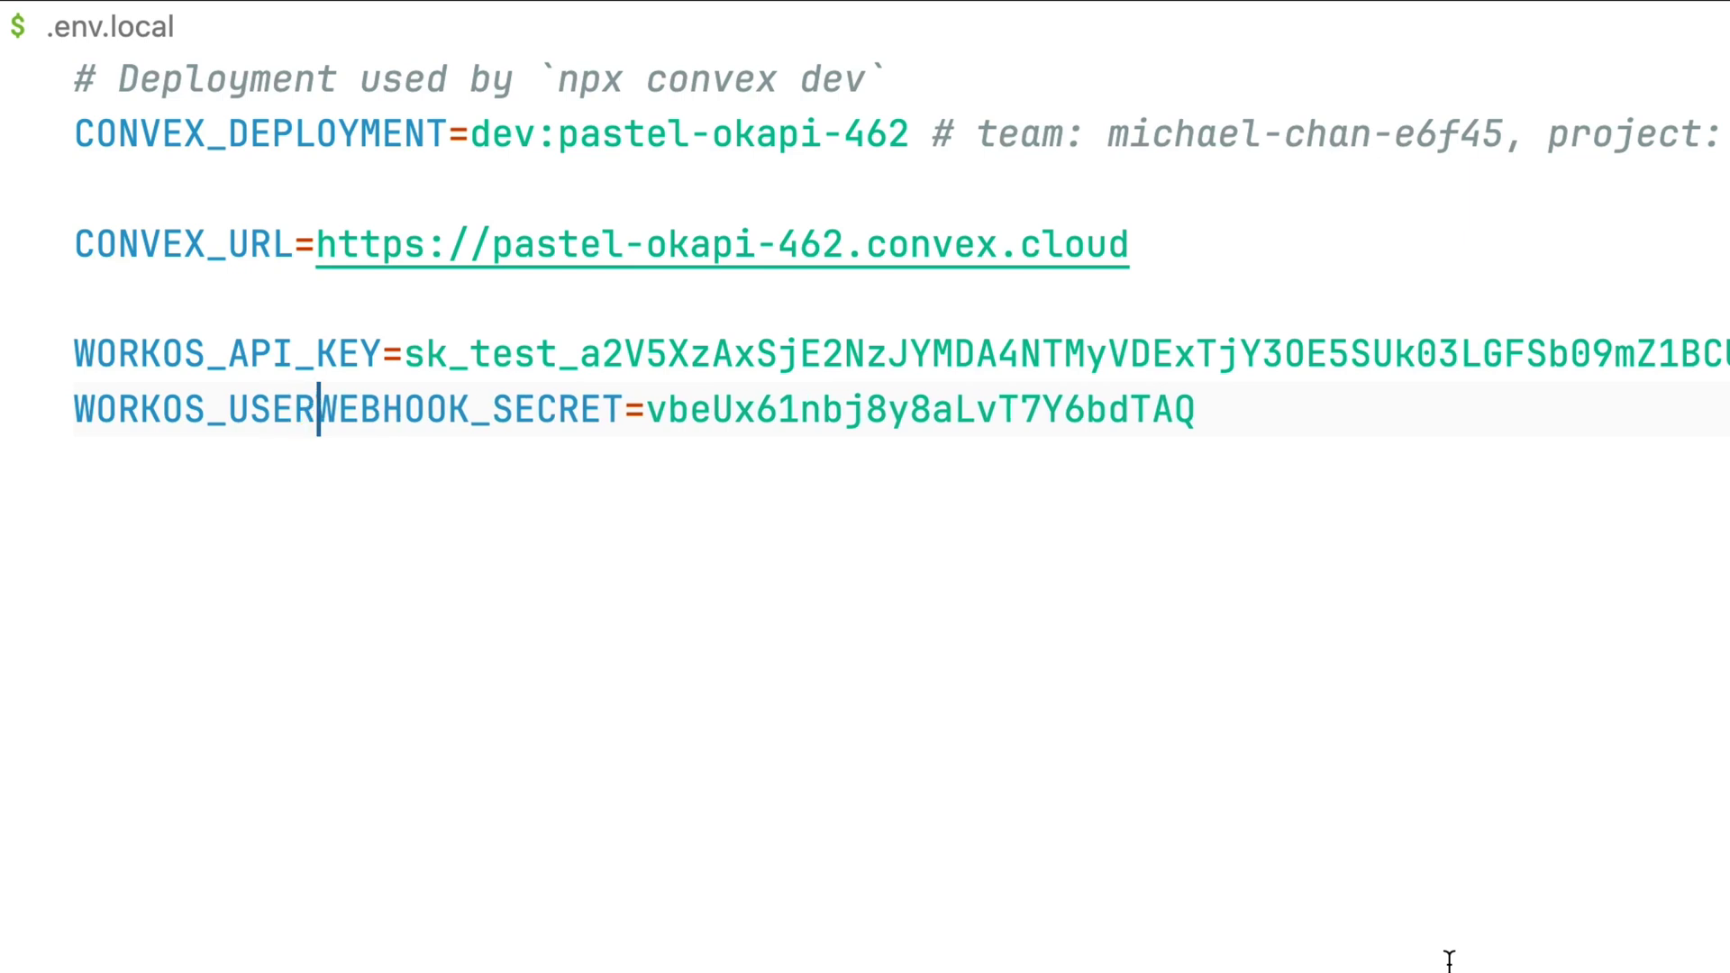
{"action": "type", "text": "_"}
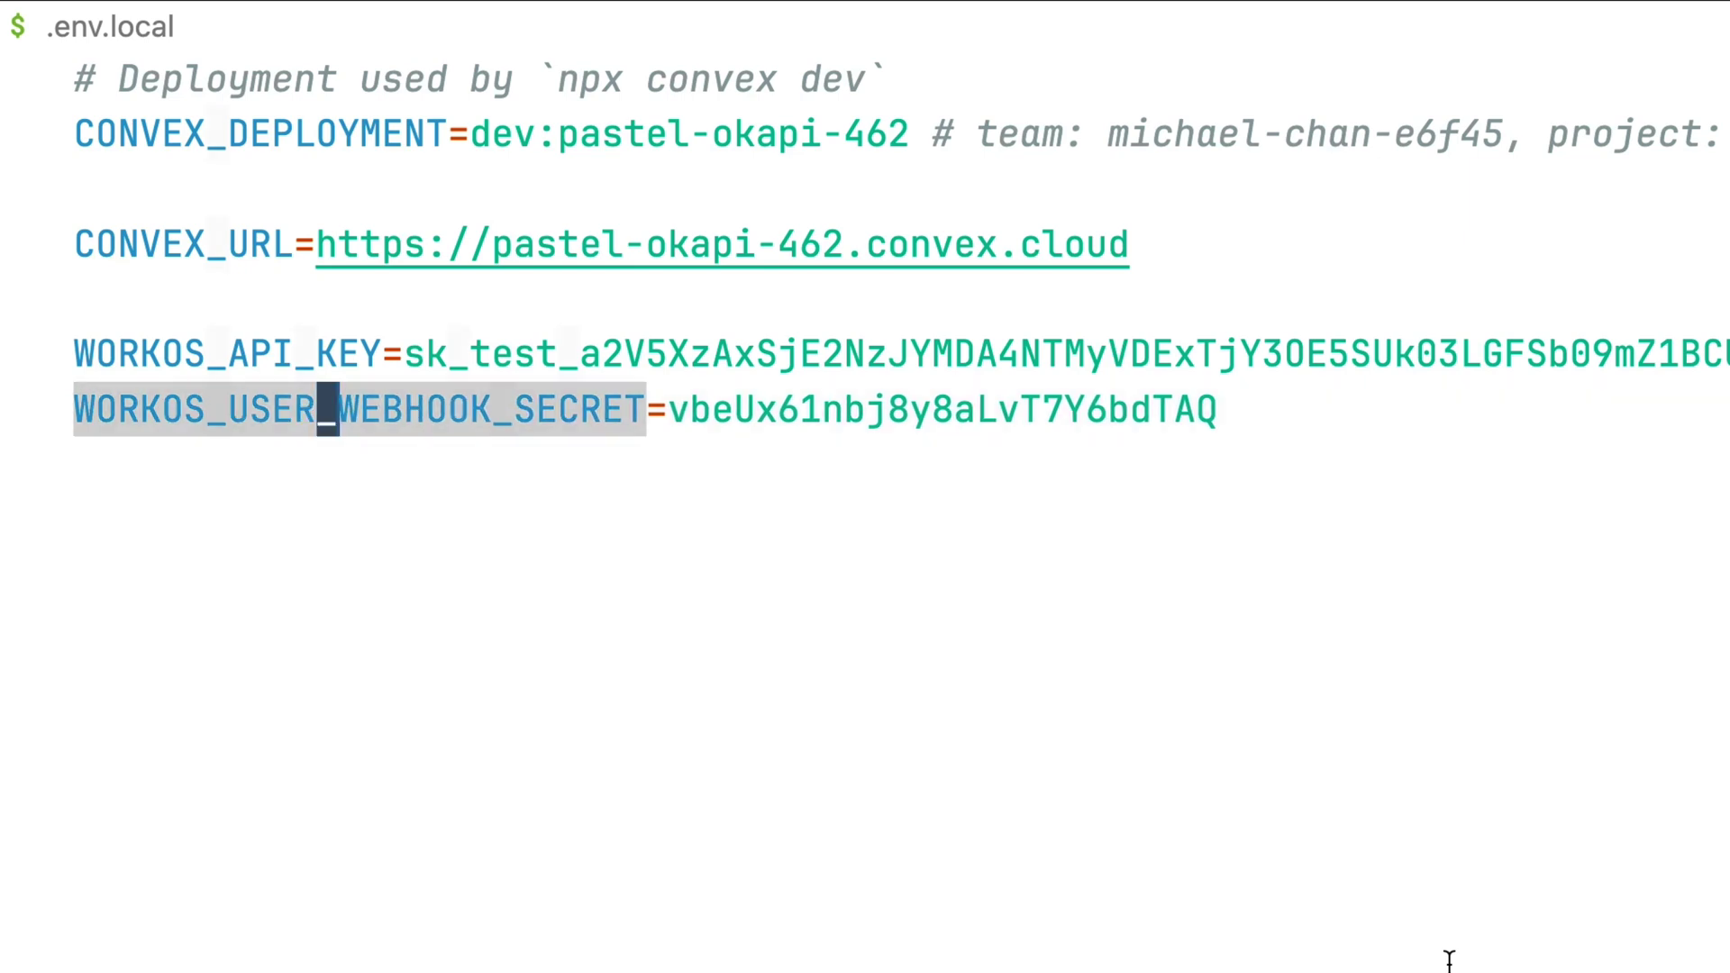
{"action": "type", "text": "u"}
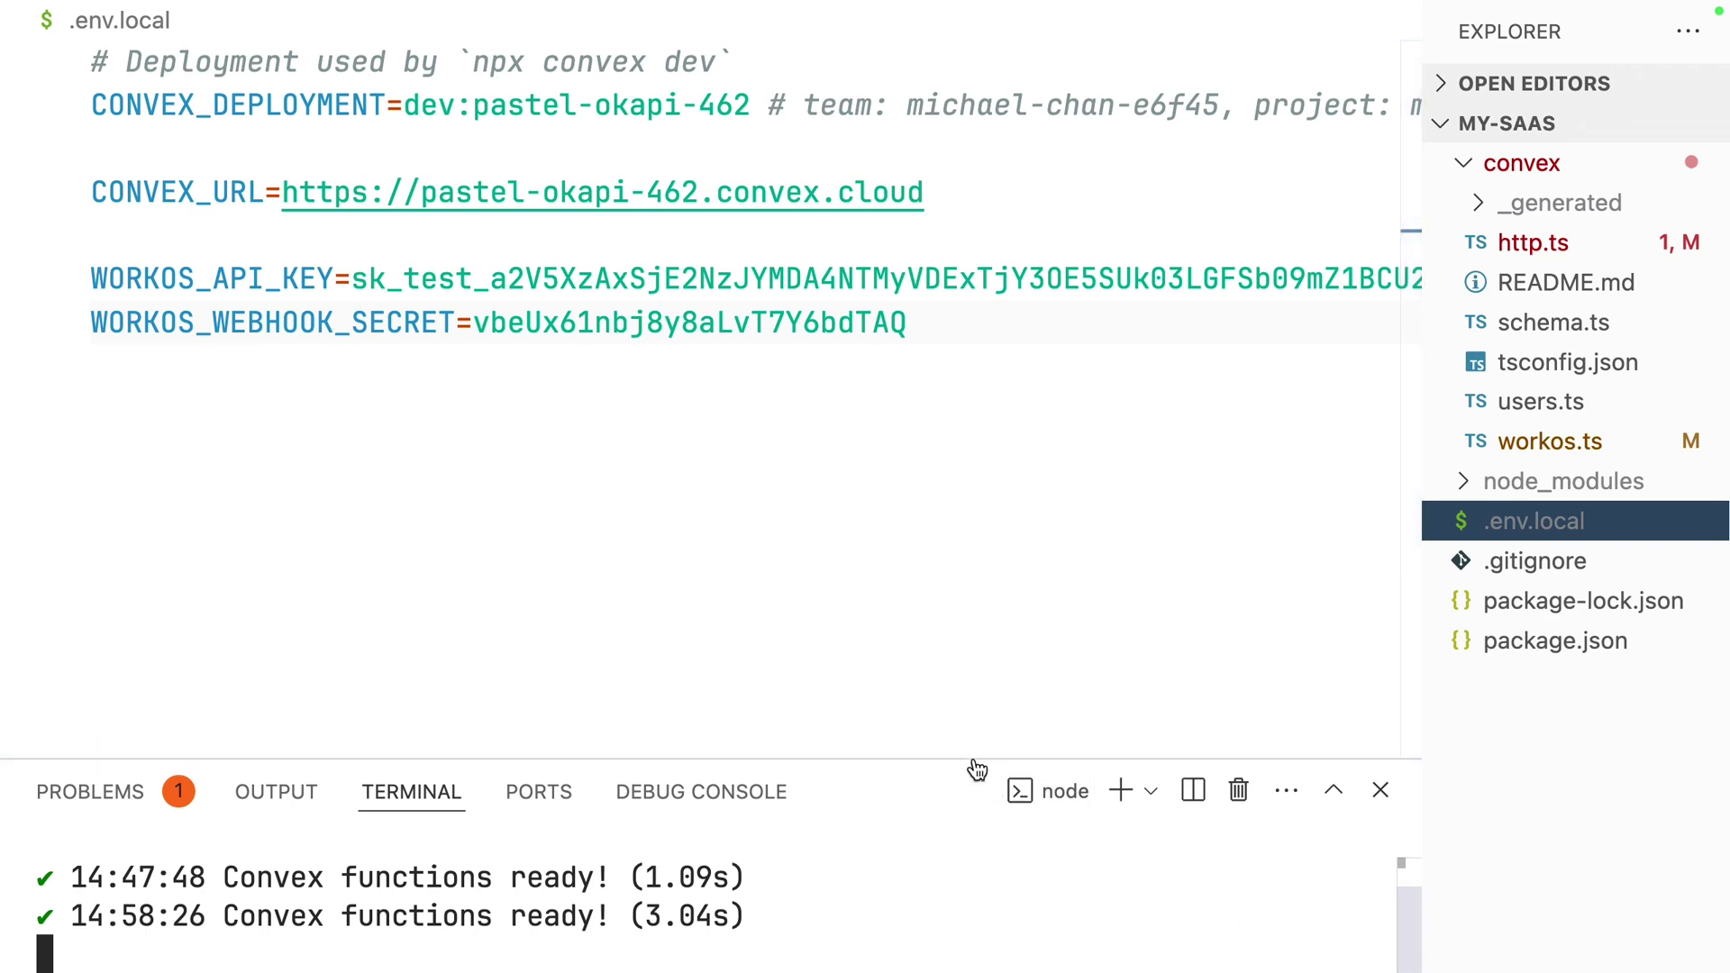
Stop convex dev and set WORKOS_API_KEY with npx convex env set.
{"action": "left_click_drag", "start_coordinate": [968, 755], "coordinate": [944, 580]}
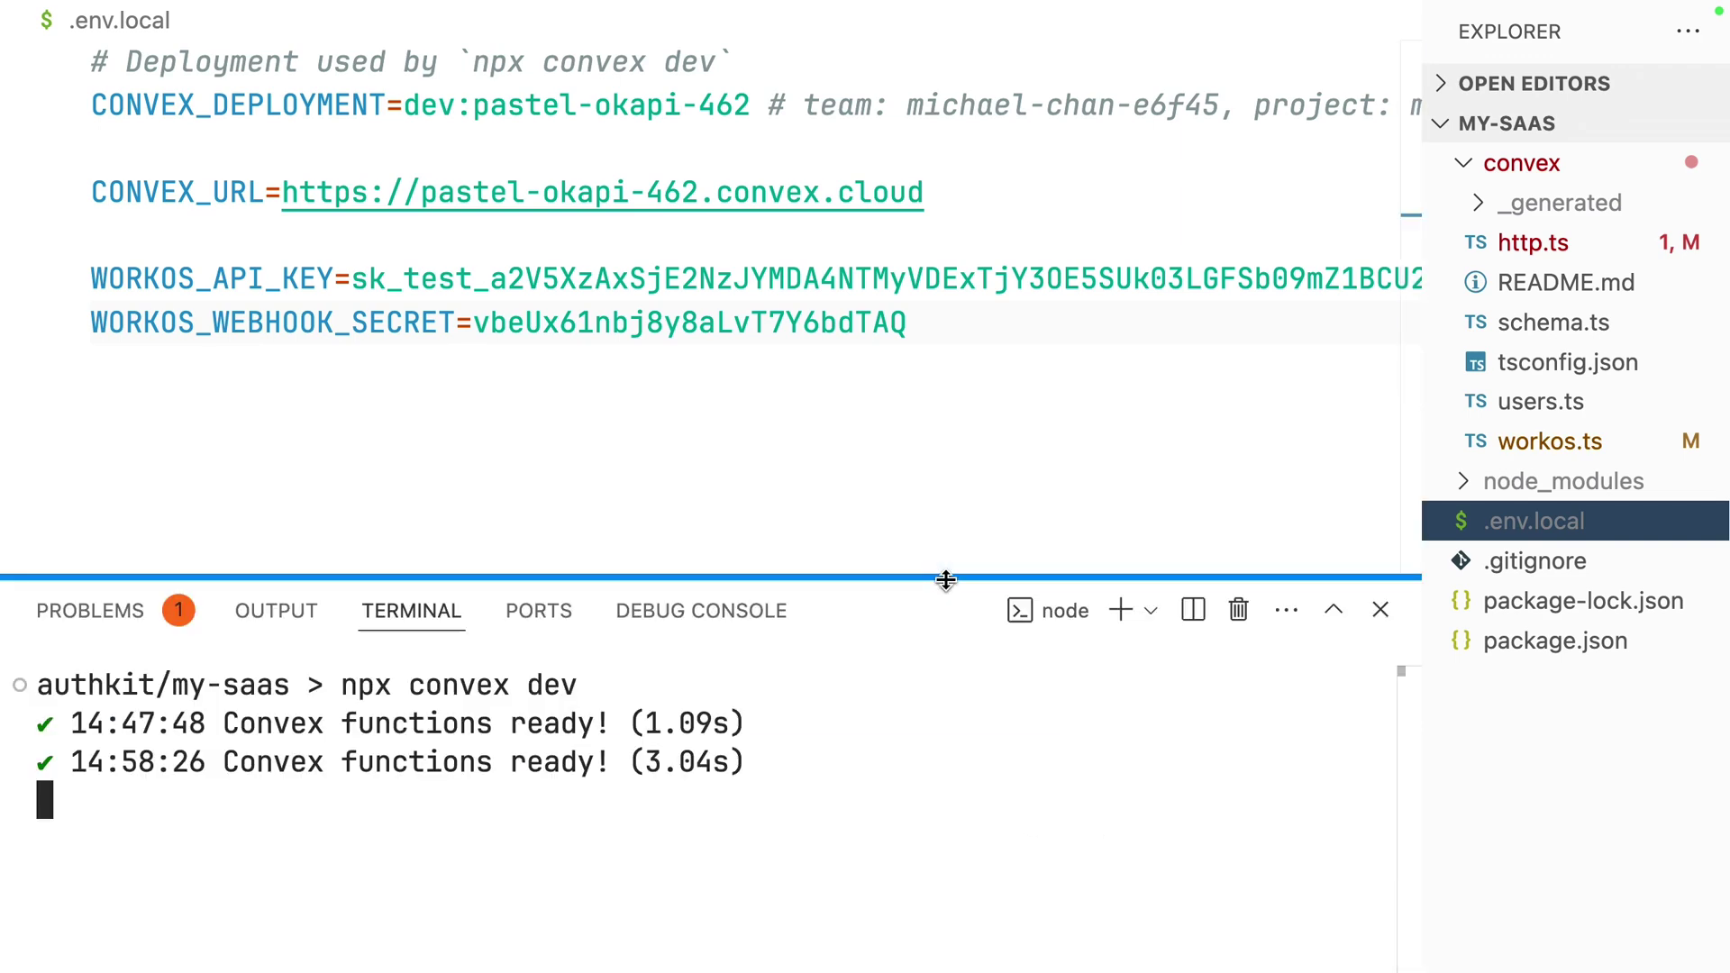
{"action": "left_click", "coordinate": [405, 682]}
{"action": "key", "text": "ctrl+c"}
{"action": "type", "text": "npx convex"}
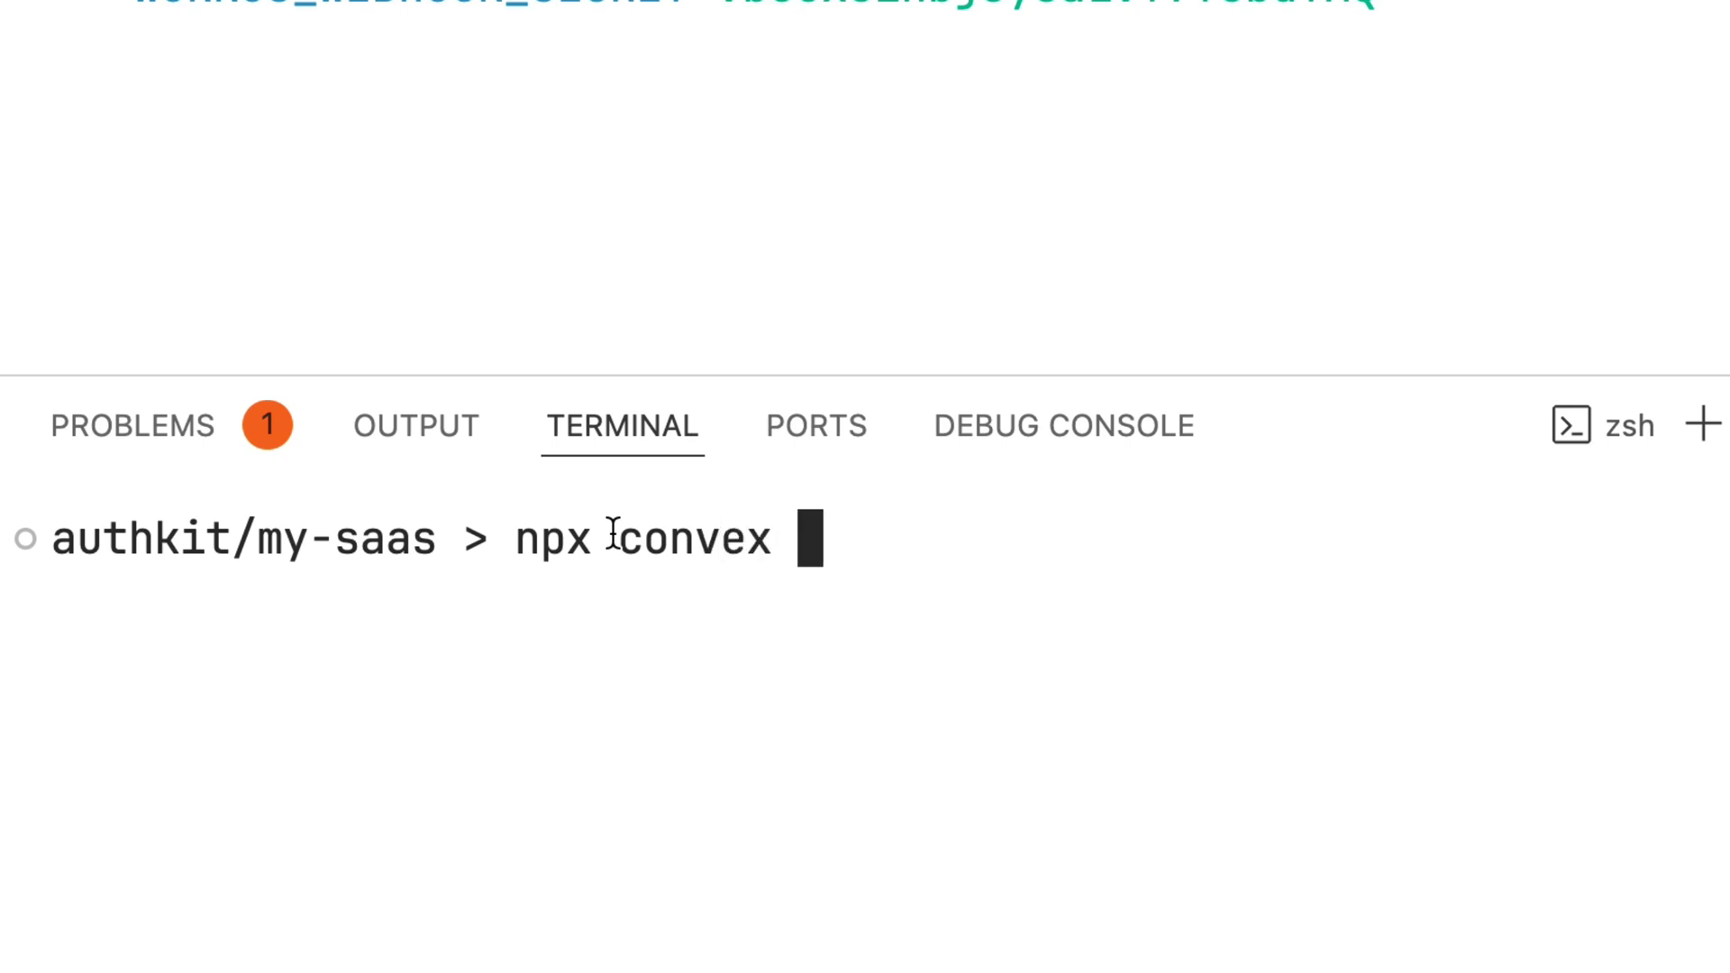
{"action": "type", "text": " env set"}
{"action": "key", "text": "super+v"}
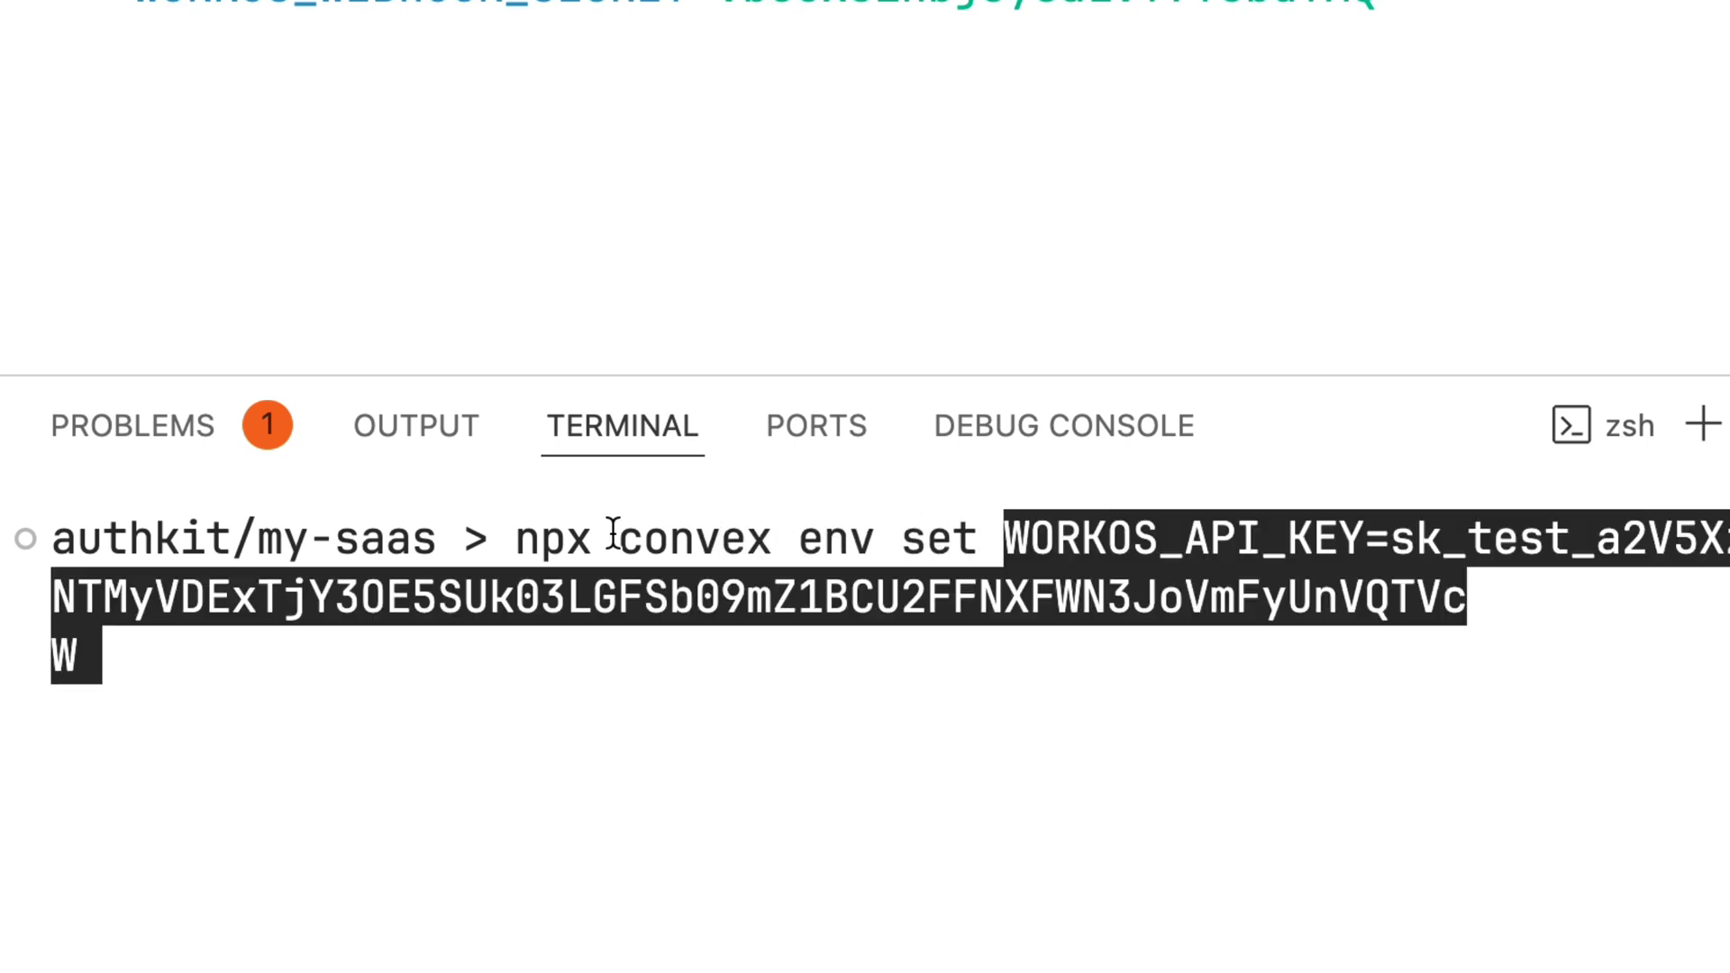
{"action": "key", "text": "Return"}
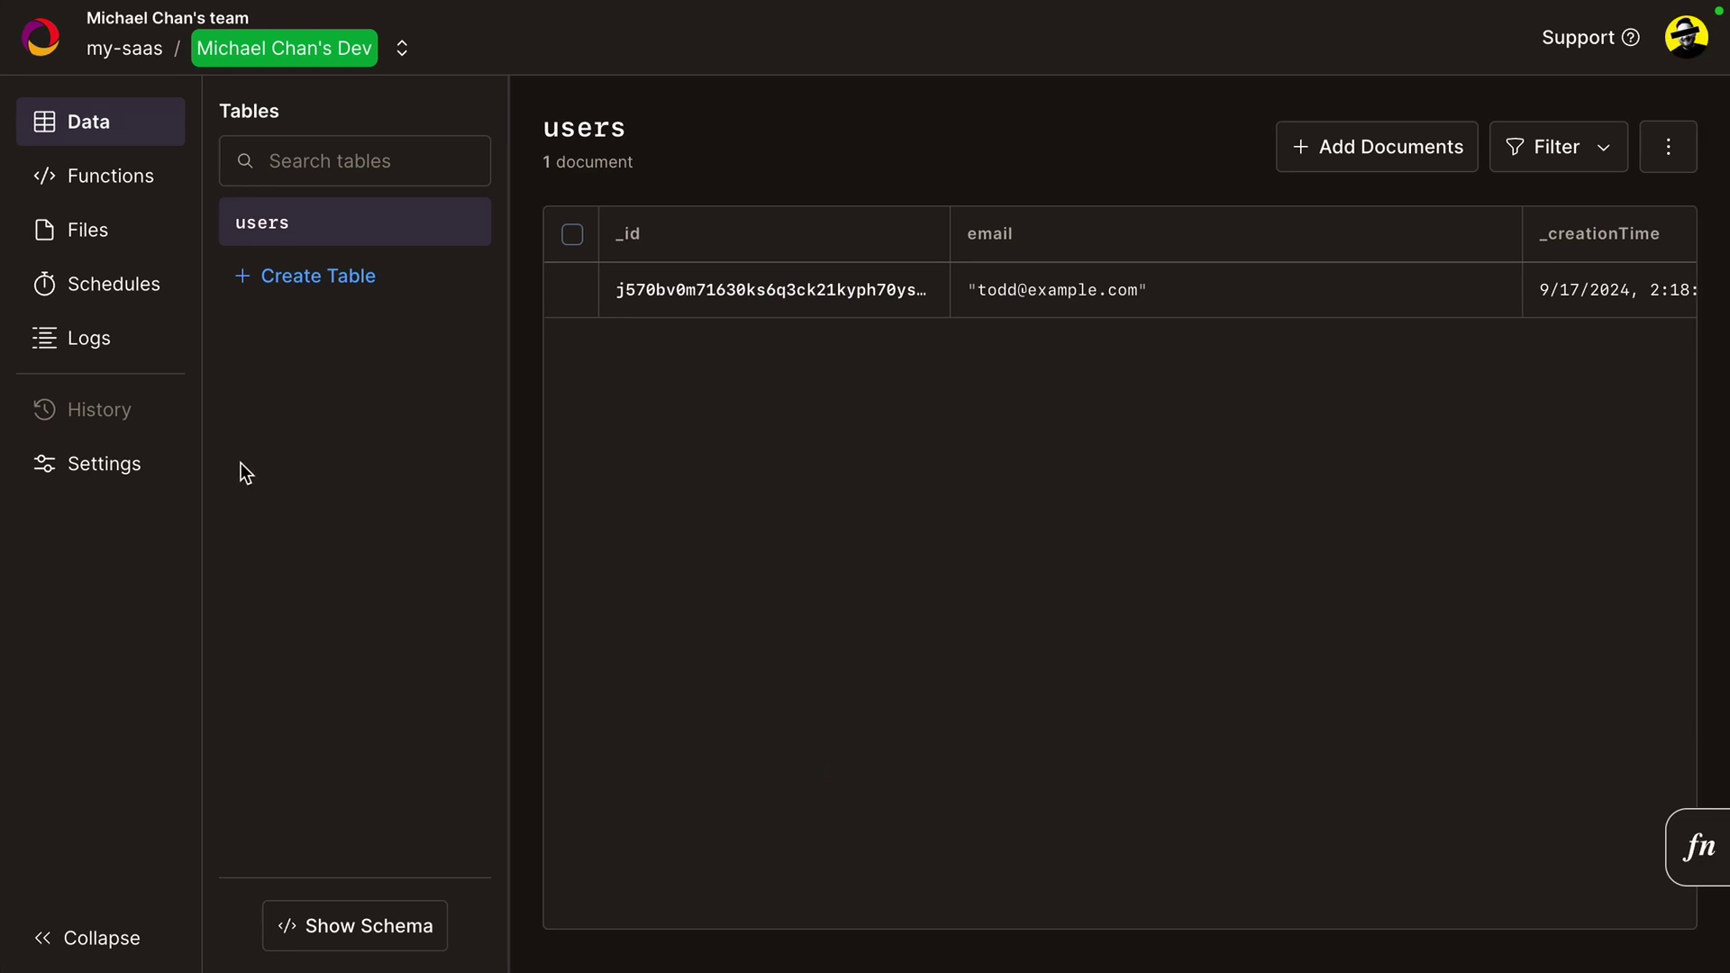
Add WORKOS_WEBHOOK_SECRET in the Convex dashboard's environment variables and rerun npx convex dev.
{"action": "left_click", "coordinate": [104, 475]}
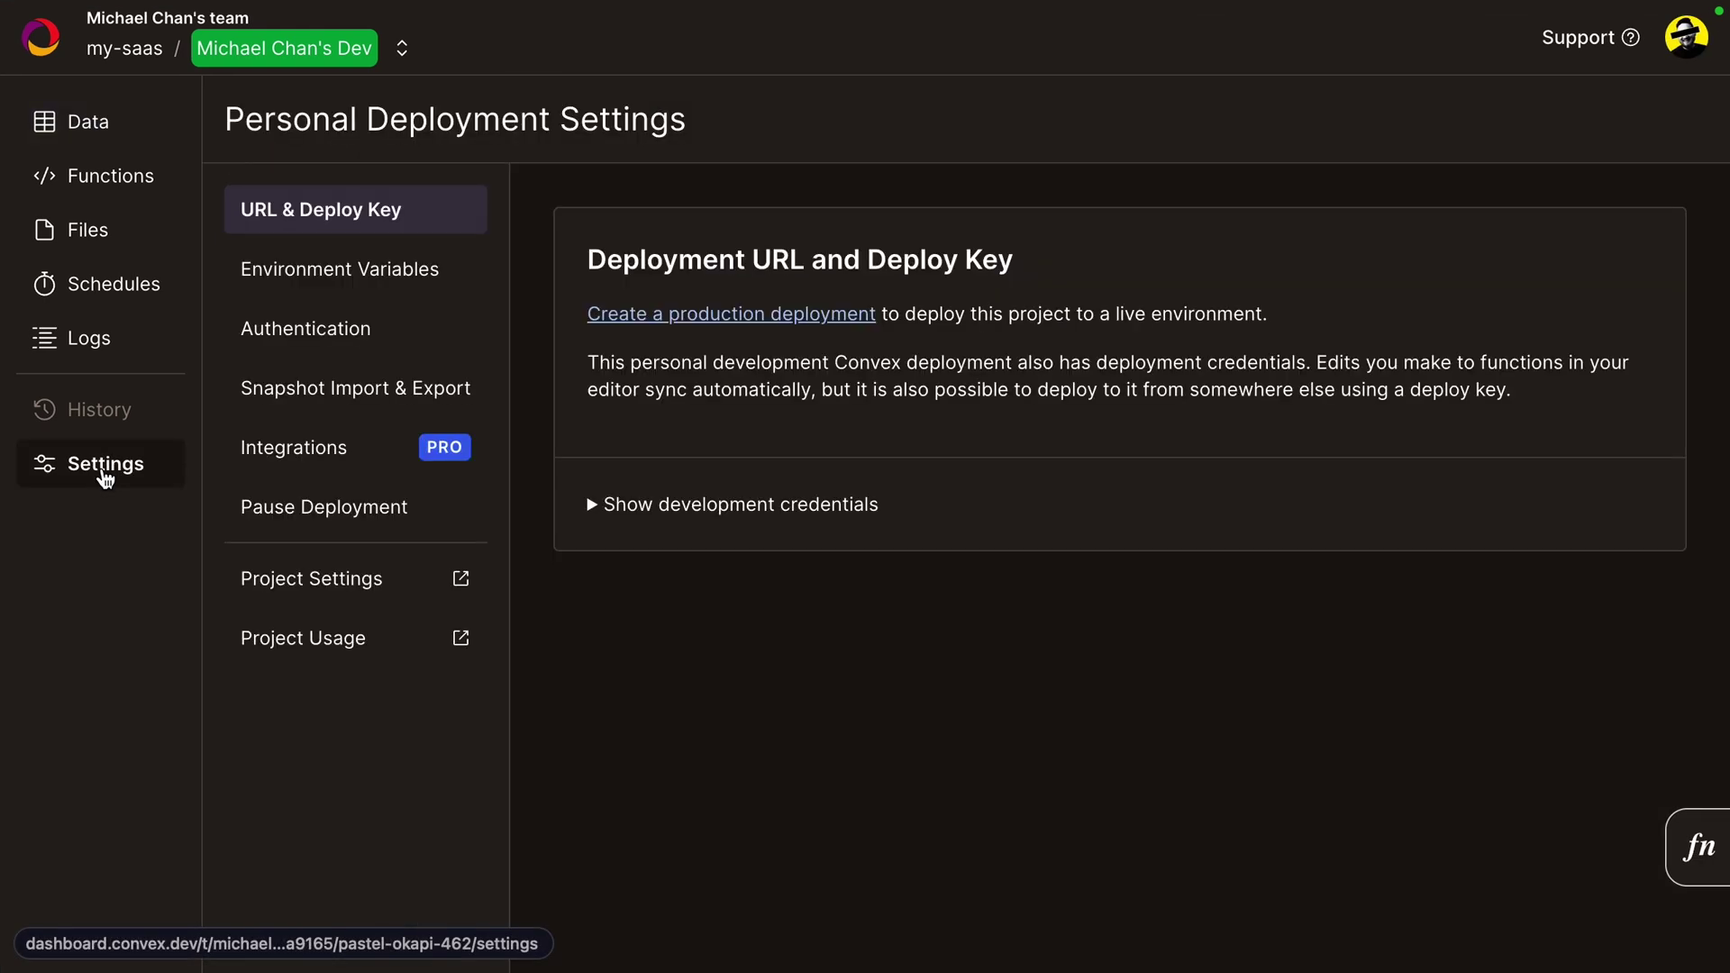
{"action": "left_click", "coordinate": [350, 259]}
{"action": "left_click", "coordinate": [619, 498]}
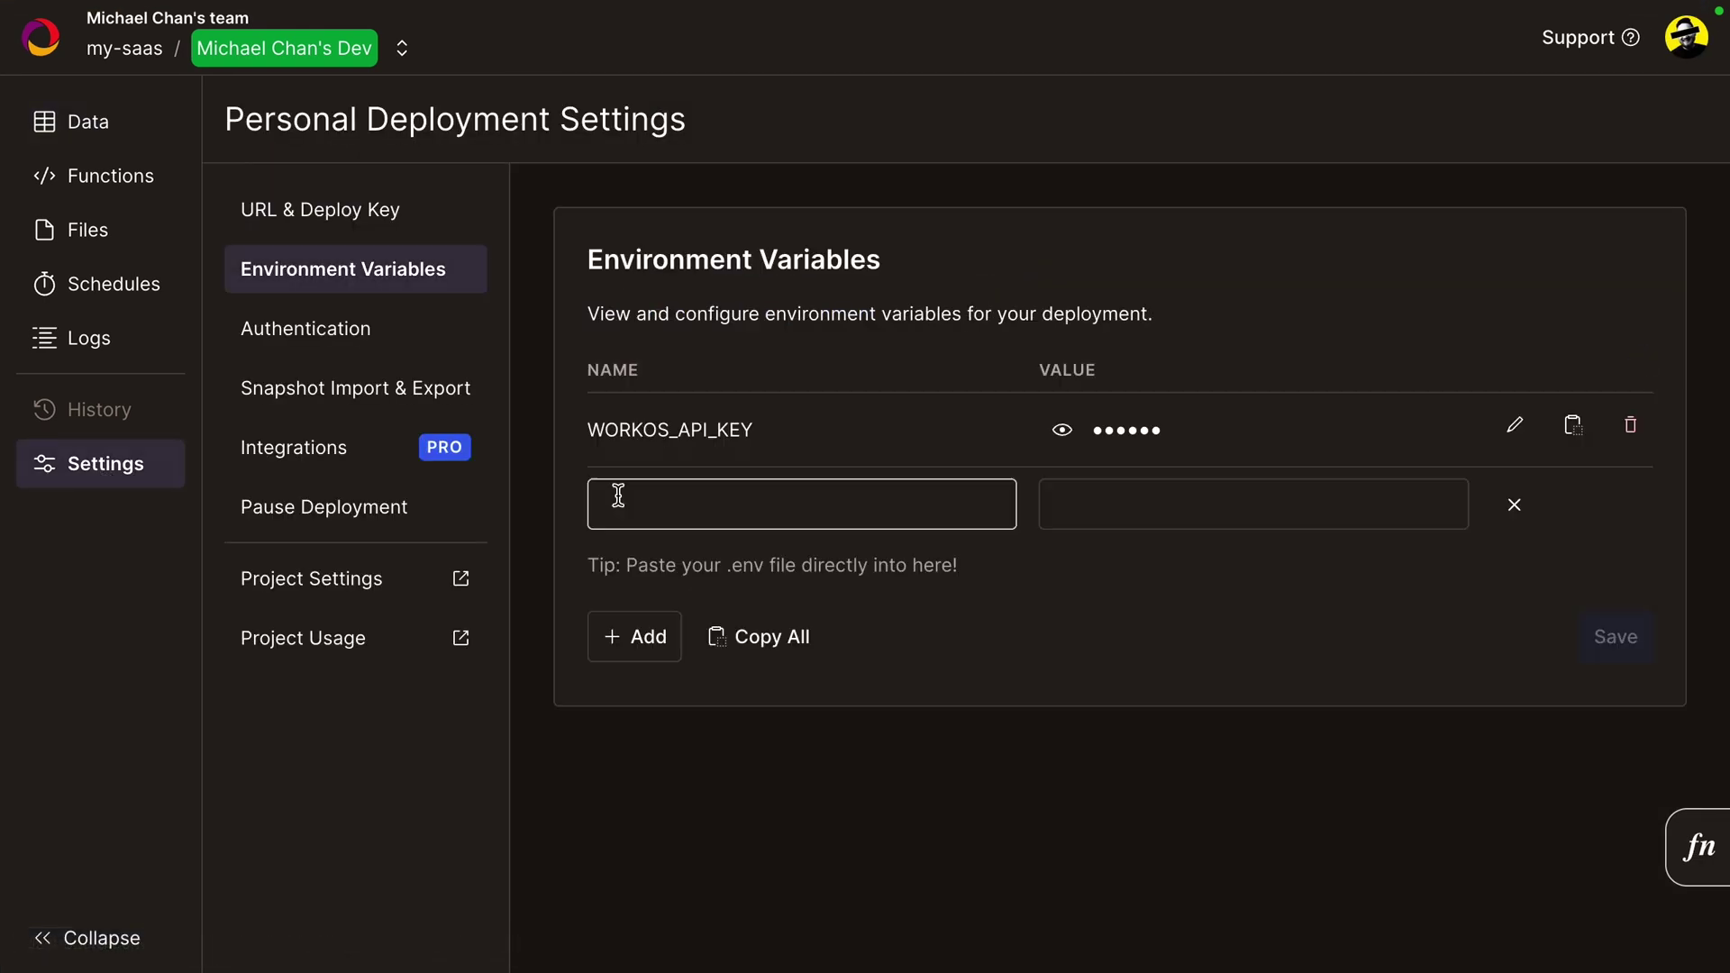
{"action": "key", "text": "ctrl+v"}
{"action": "left_click", "coordinate": [1631, 647]}
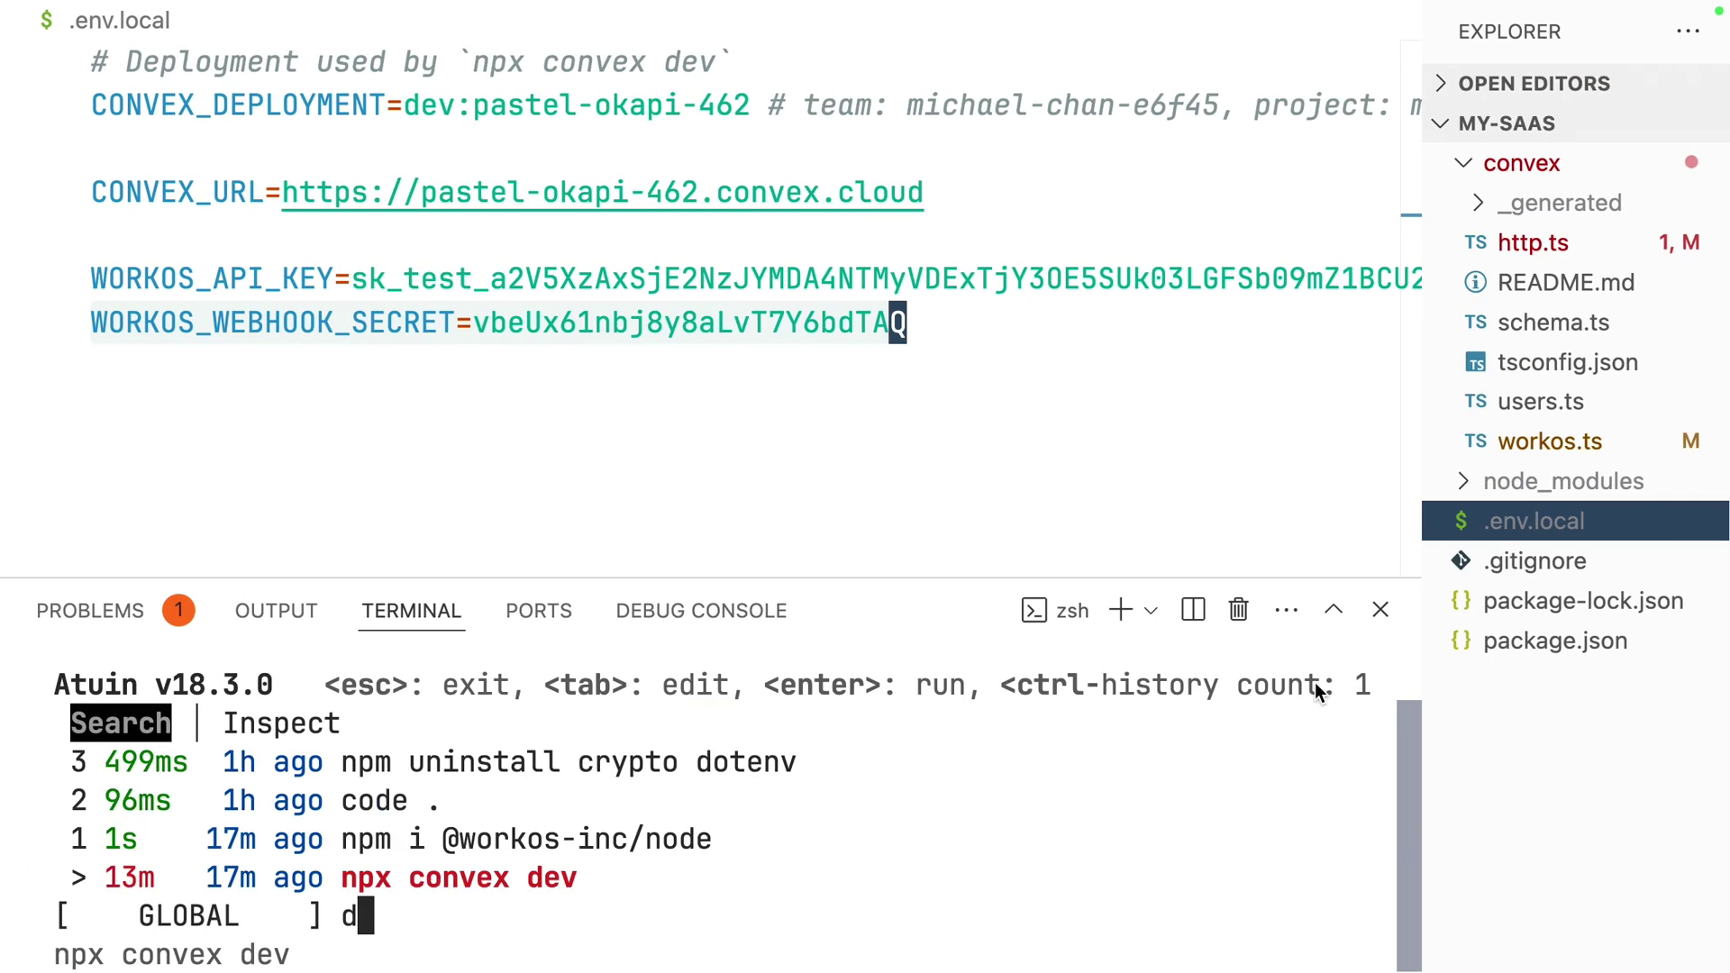
{"action": "type", "text": "ev"}
{"action": "key", "text": "Return"}
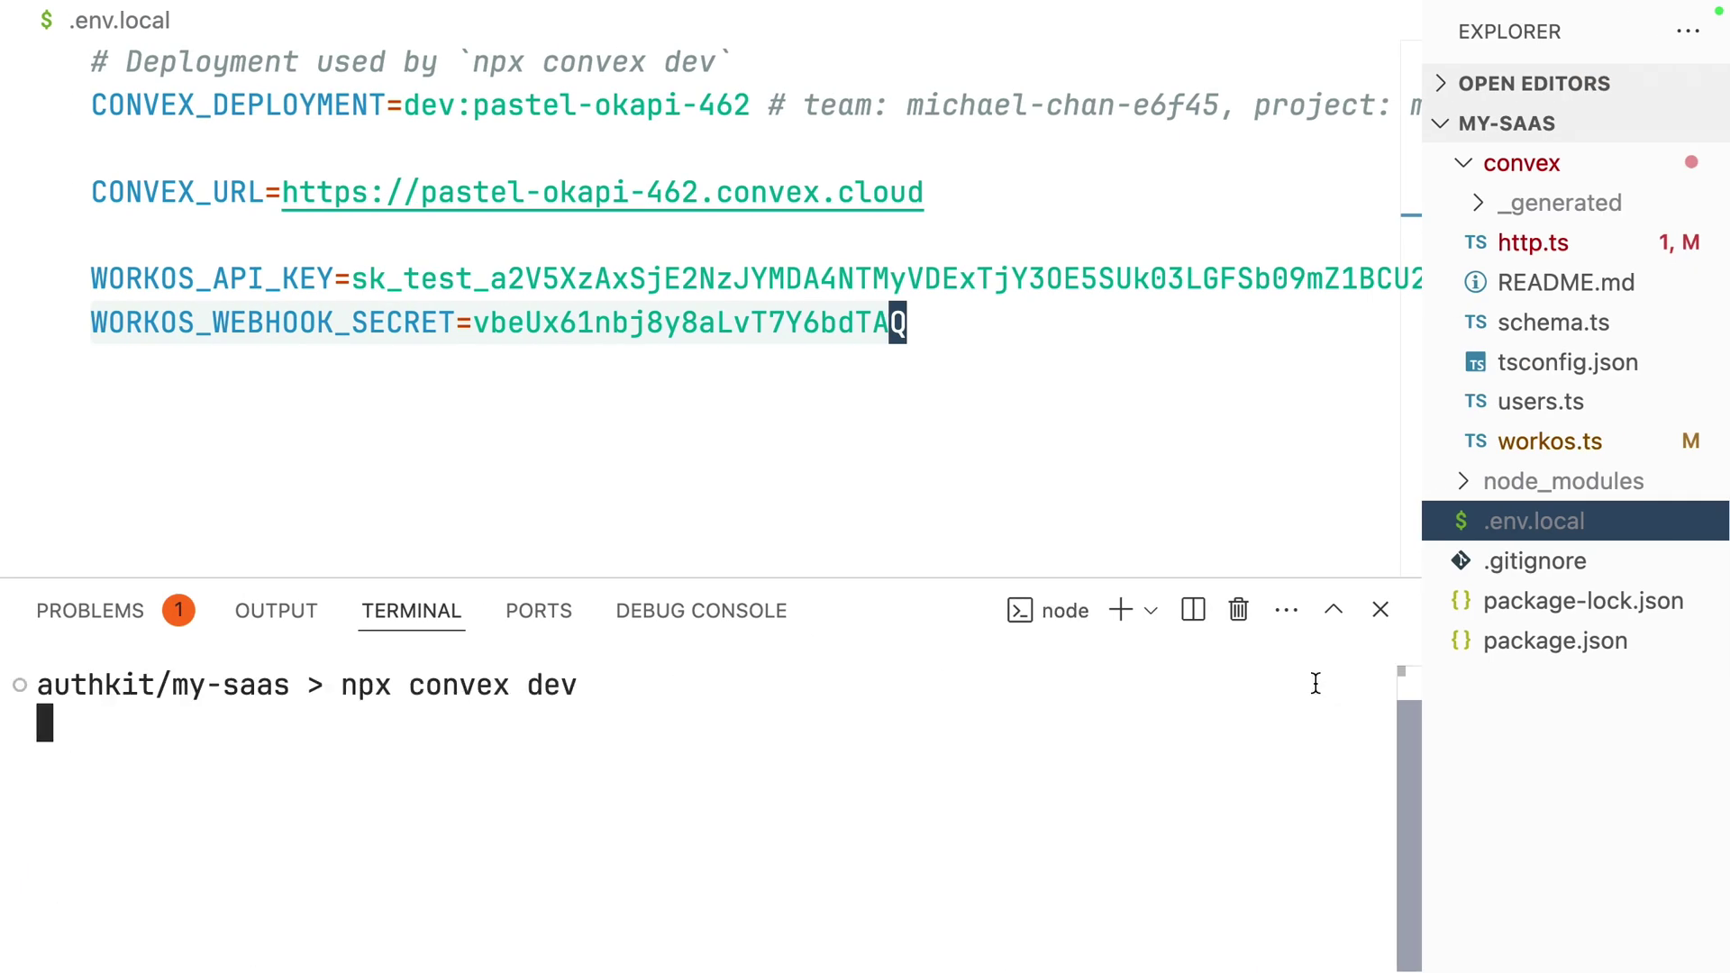
{"action": "key", "text": "ctrl+j"}
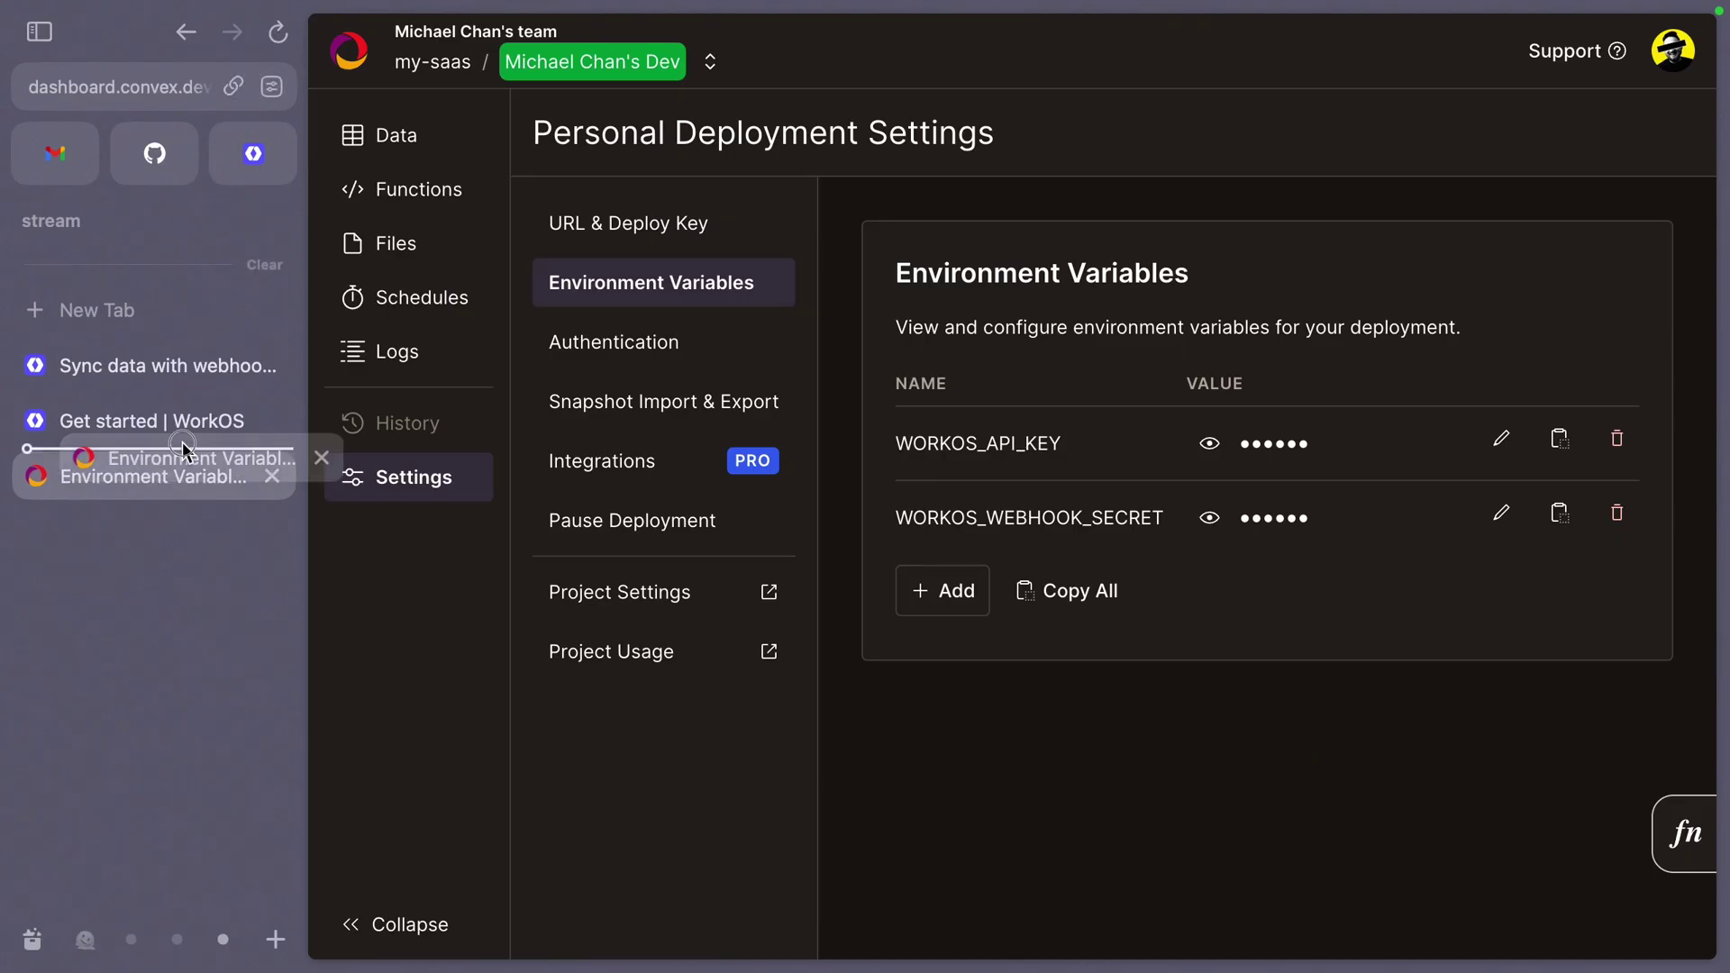
Put WorkOS beside Convex and send a user.created test event to the Convex endpoint.
{"action": "left_click_drag", "start_coordinate": [231, 424], "coordinate": [232, 427]}
{"action": "left_click", "coordinate": [46, 102]}
{"action": "left_click", "coordinate": [144, 922]}
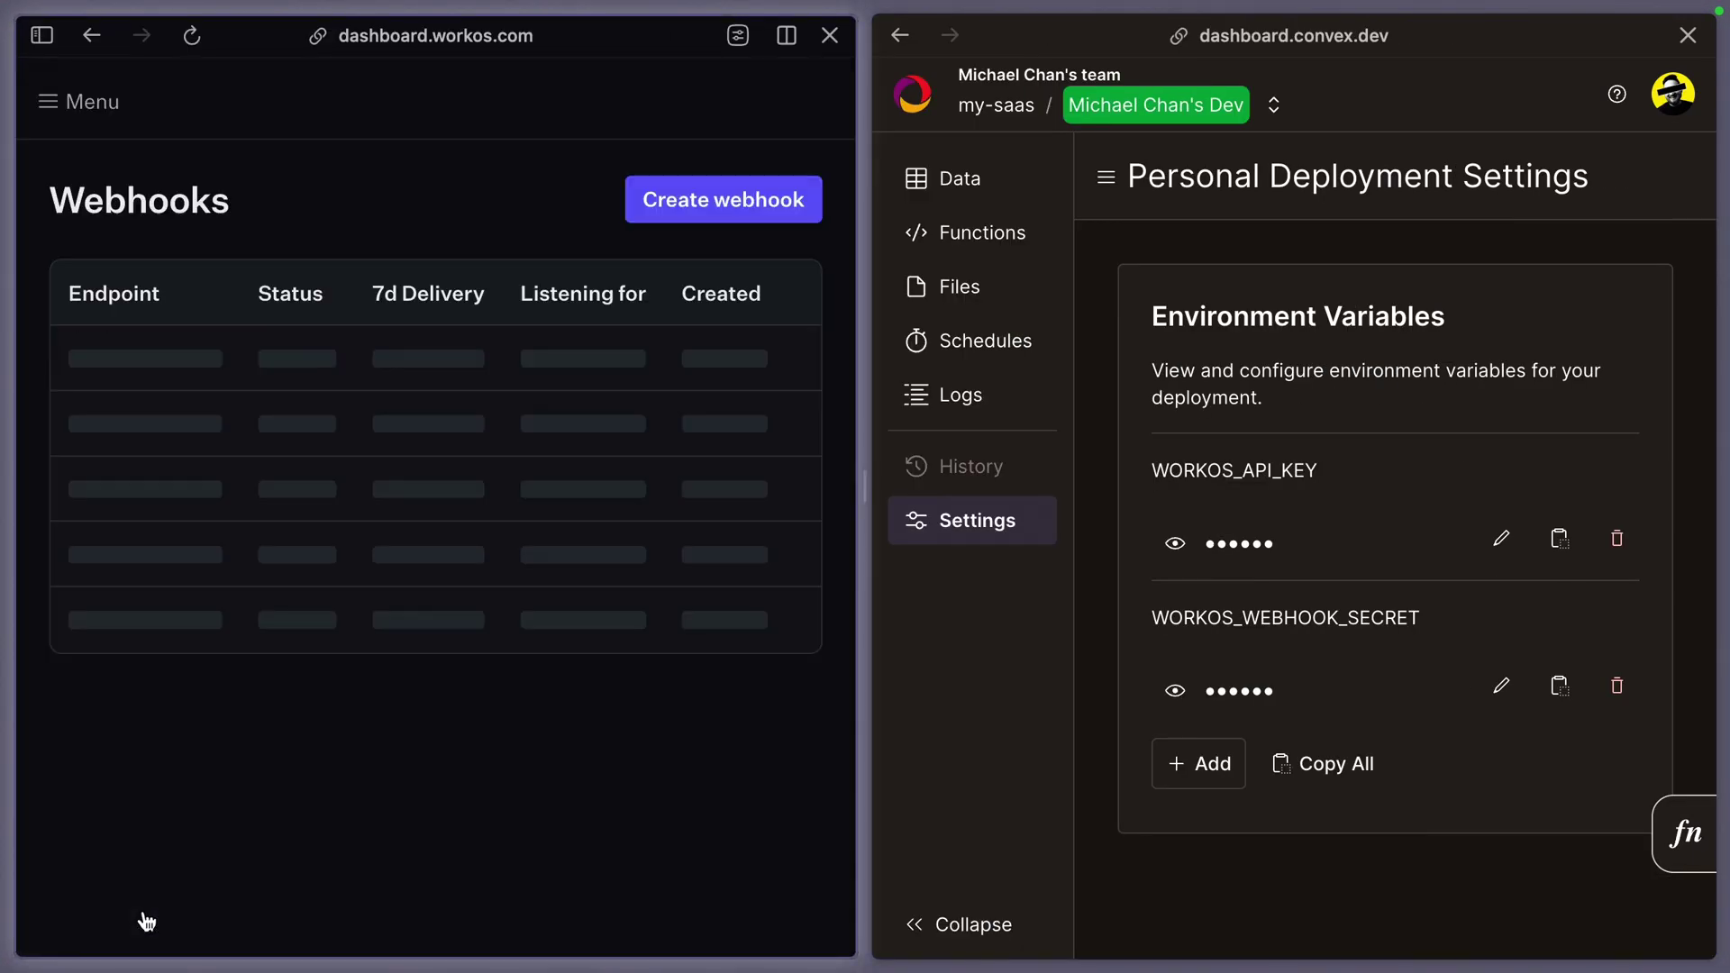
{"action": "left_click", "coordinate": [474, 372]}
{"action": "left_click", "coordinate": [546, 193]}
{"action": "left_click", "coordinate": [780, 895]}
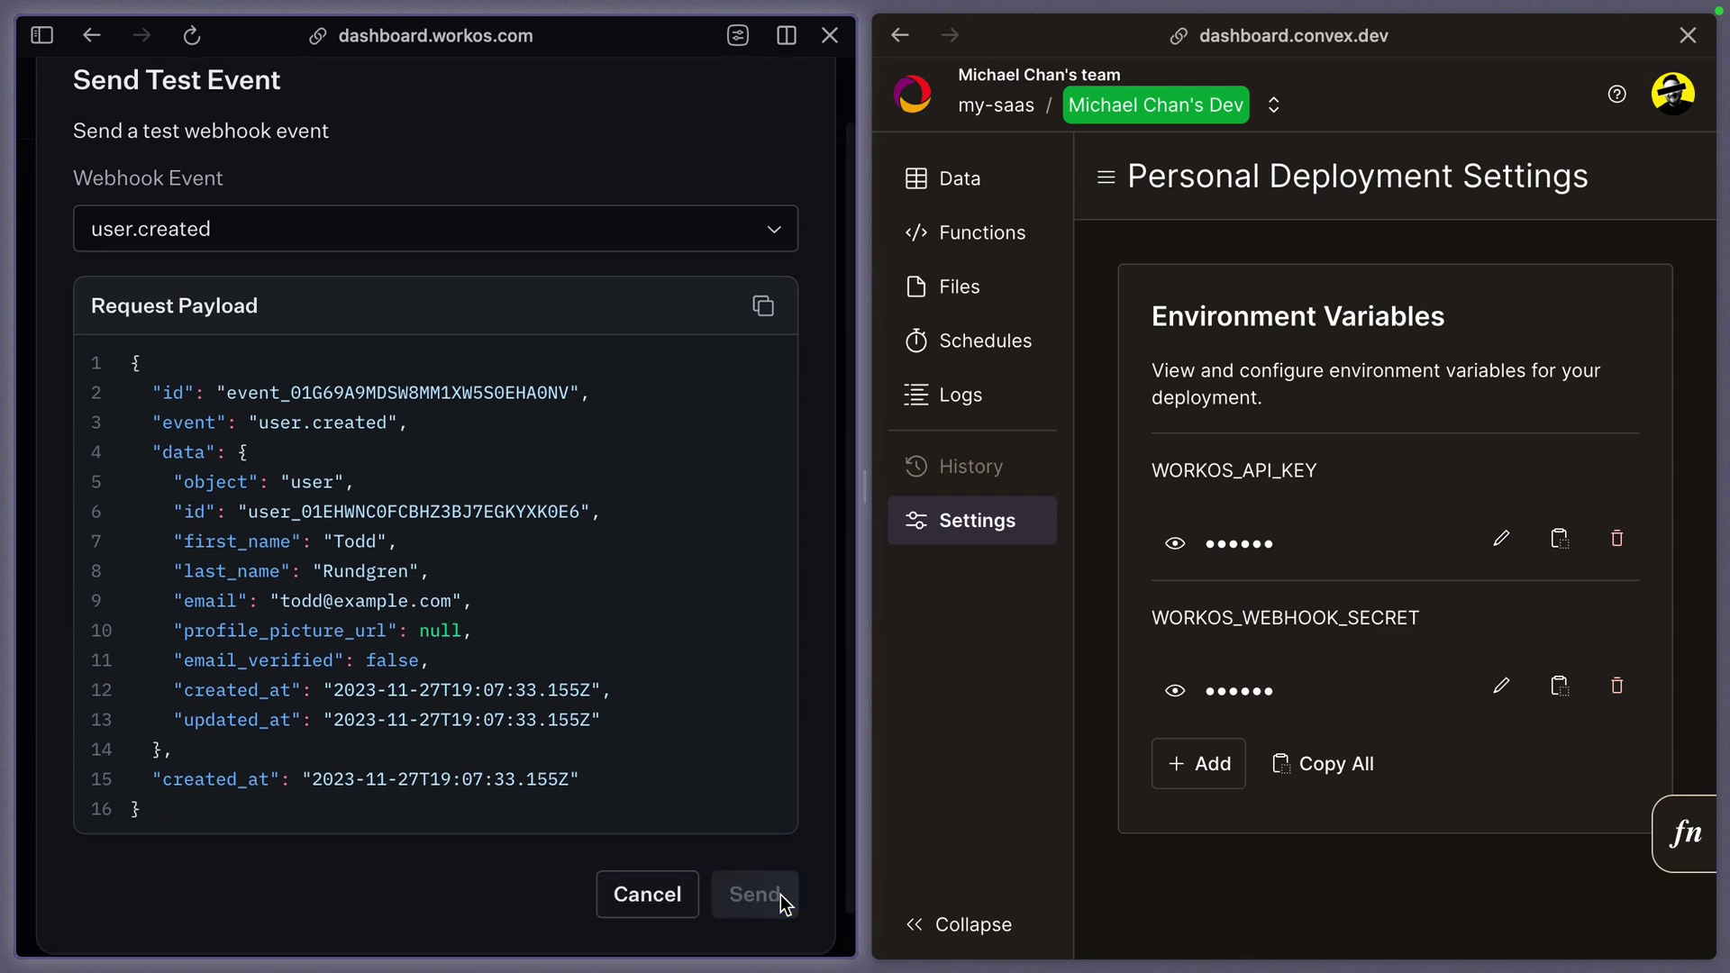
Inspect the failed HTTP 500 delivery and the matching POST /workos-webhook in Convex logs.
{"action": "left_click", "coordinate": [968, 418]}
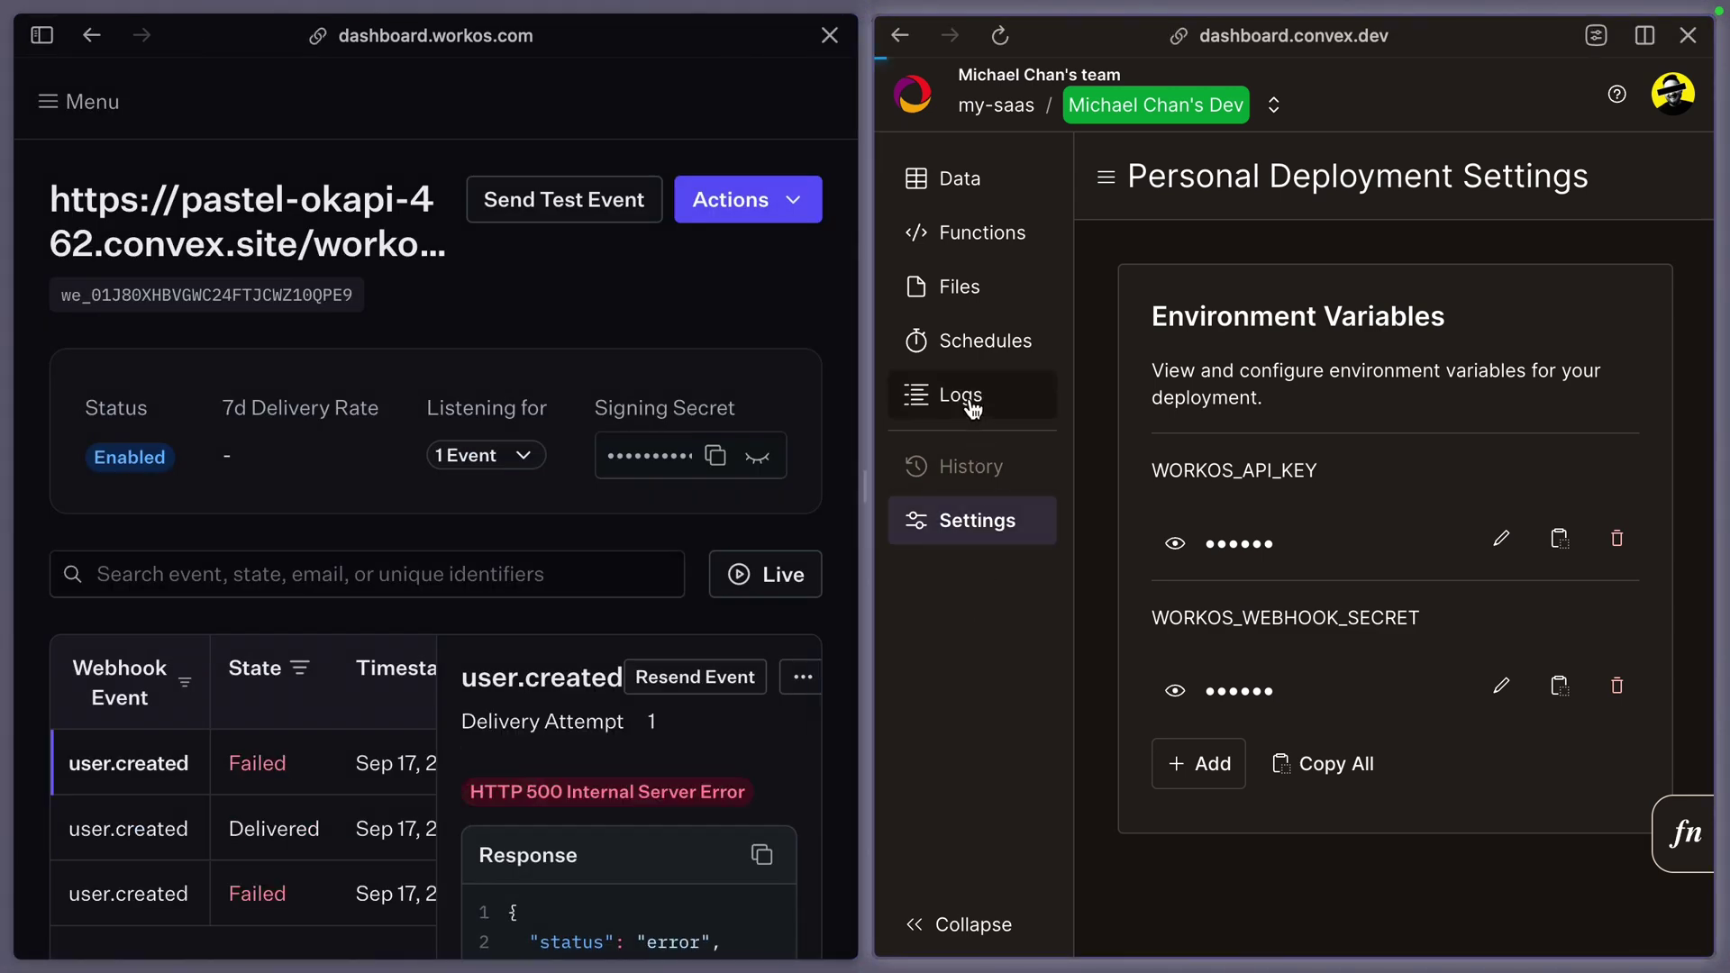
{"action": "left_click", "coordinate": [963, 396]}
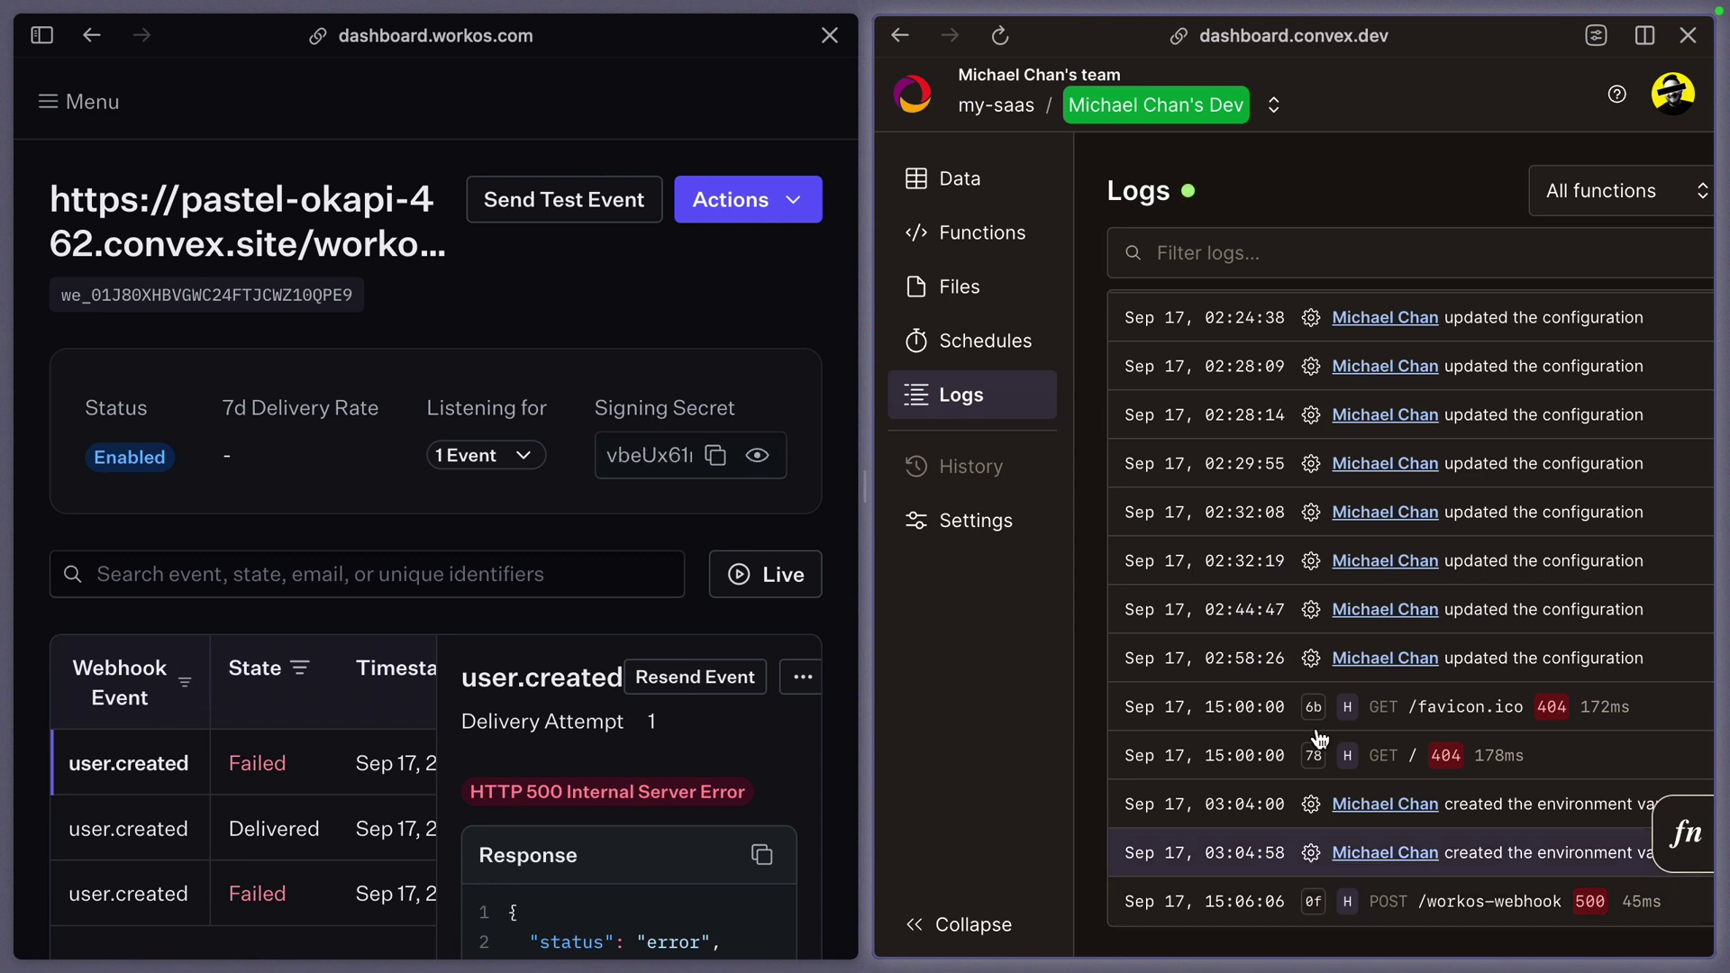
{"action": "left_click", "coordinate": [982, 231]}
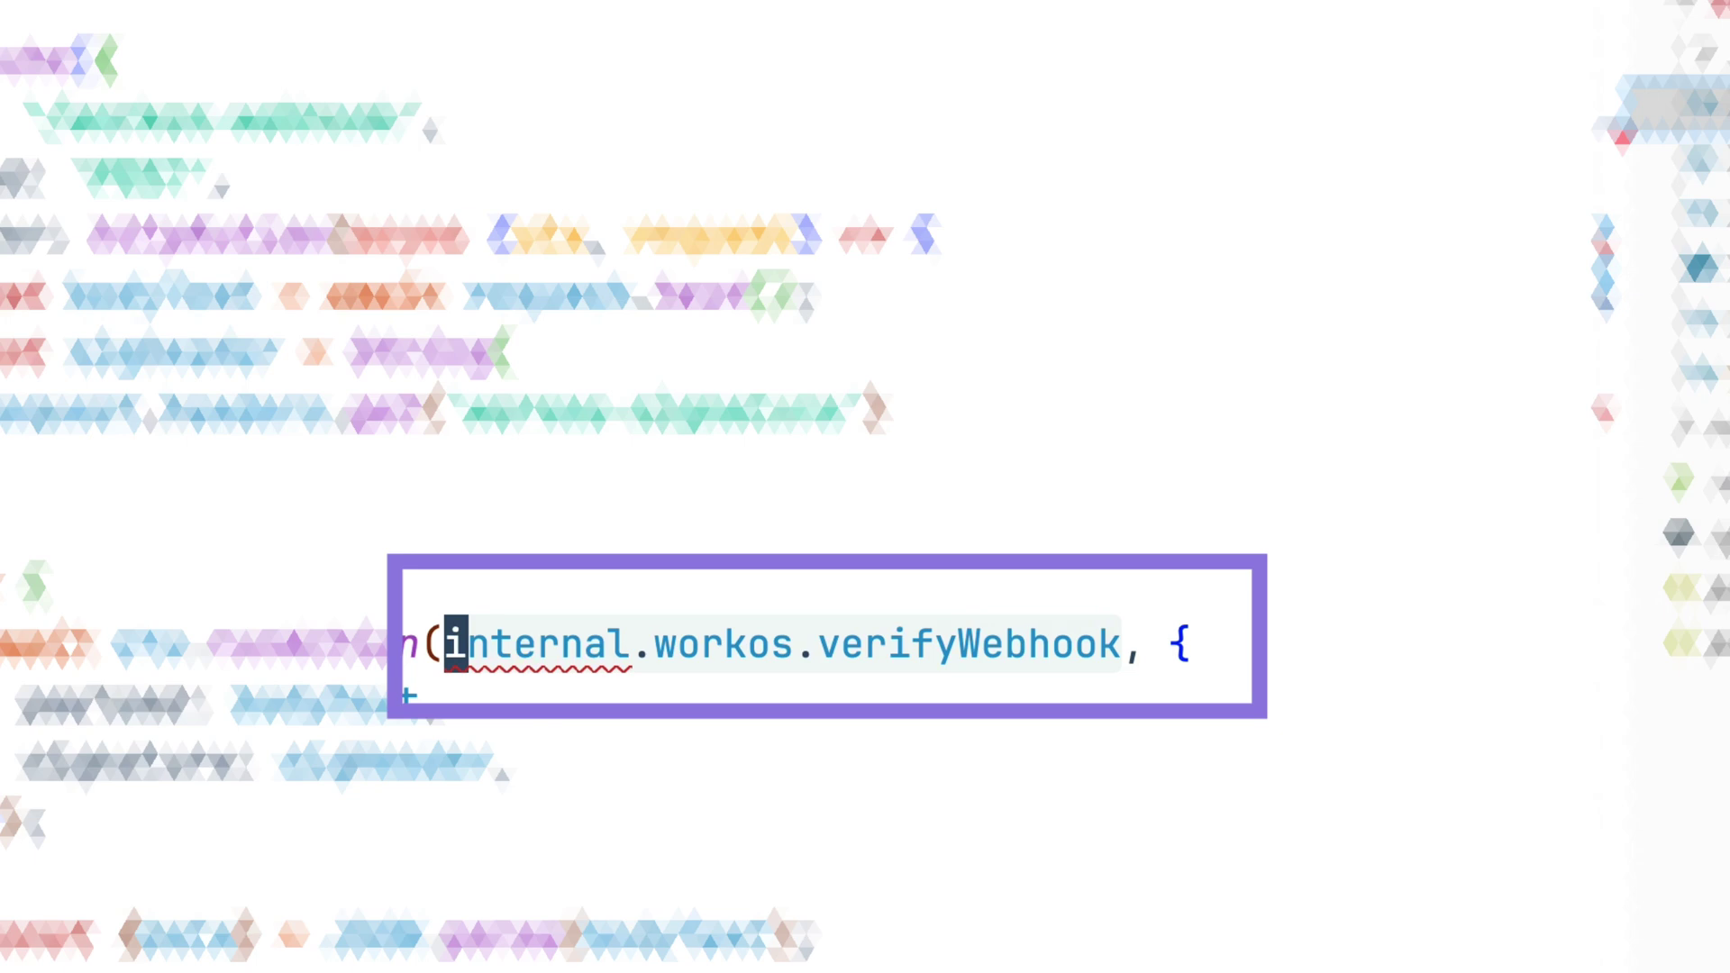
Add 'internal' to the './_generated/api' import via autocomplete, resolving internal.workos.verifyWebhook.
{"action": "key", "text": "shift+alt+Right"}
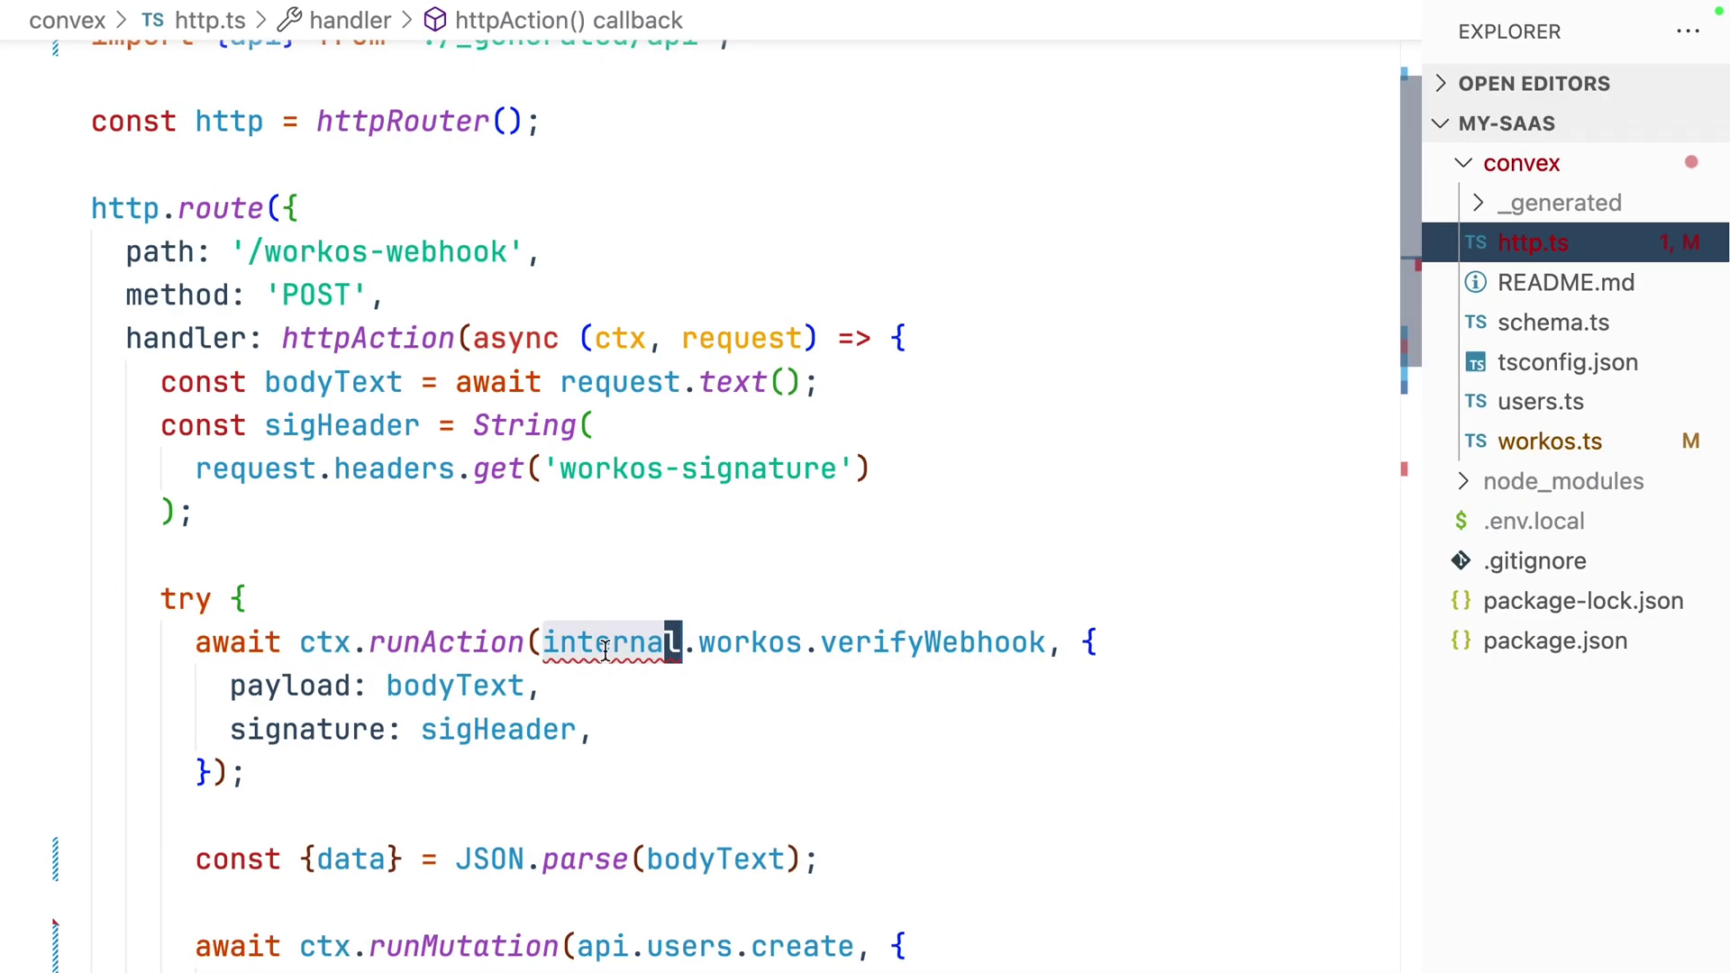
{"action": "double_click", "coordinate": [273, 149]}
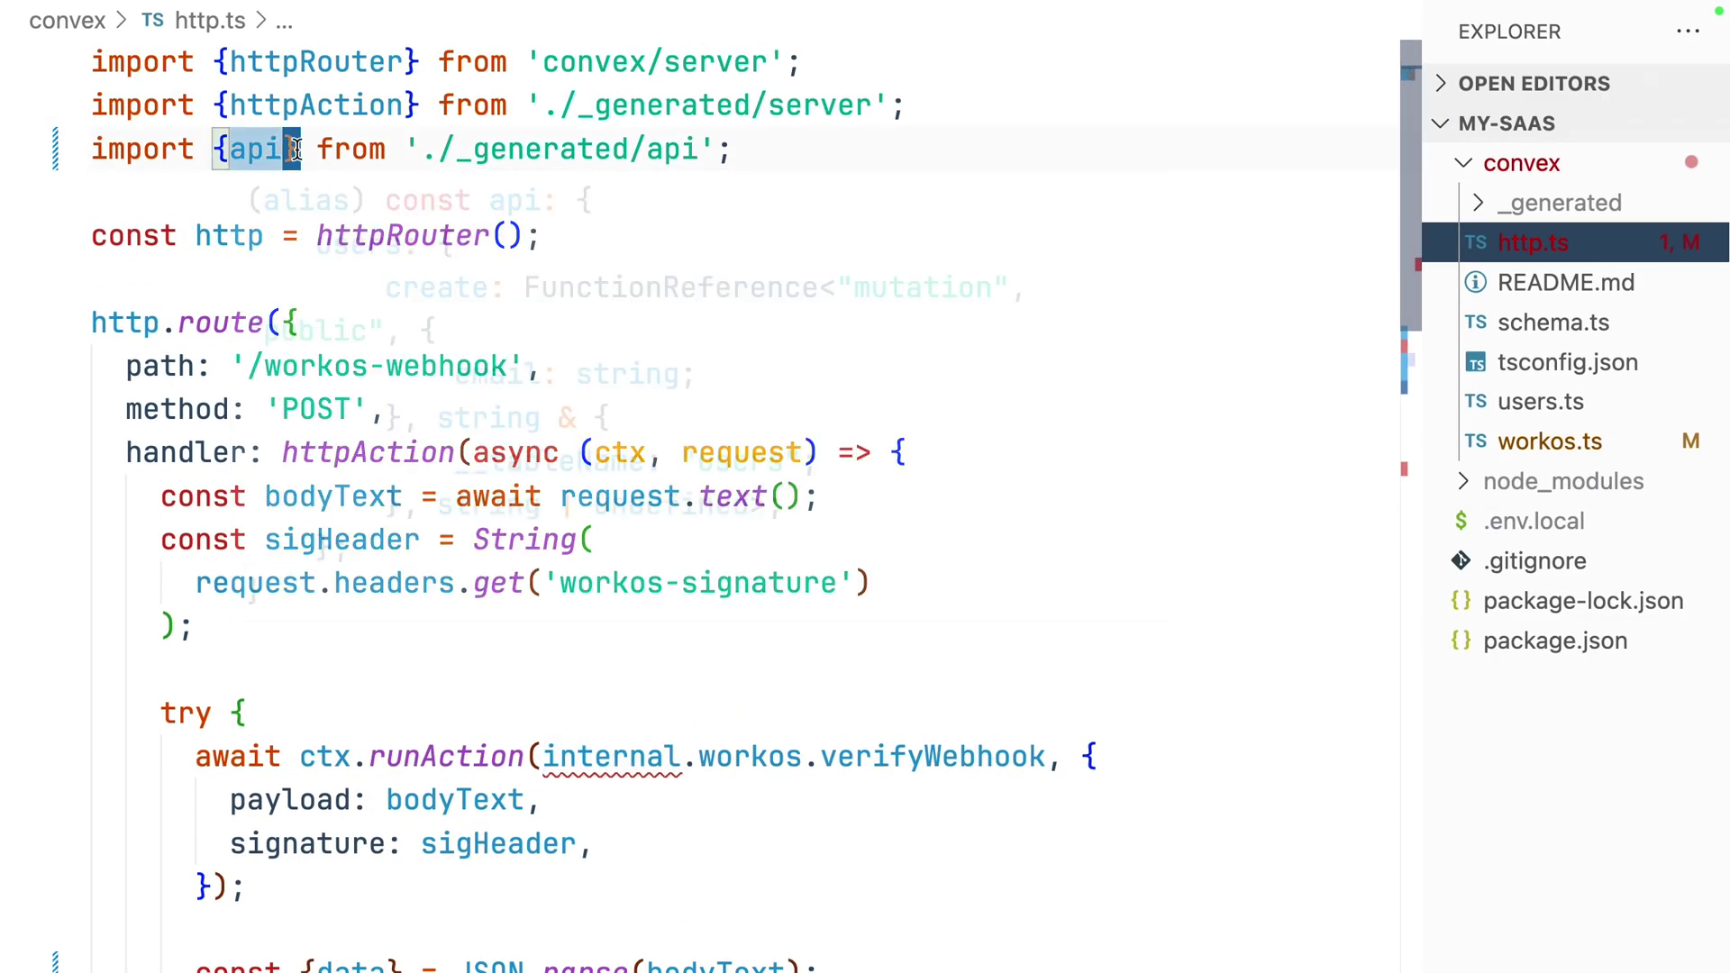
{"action": "type", "text": ", inter"}
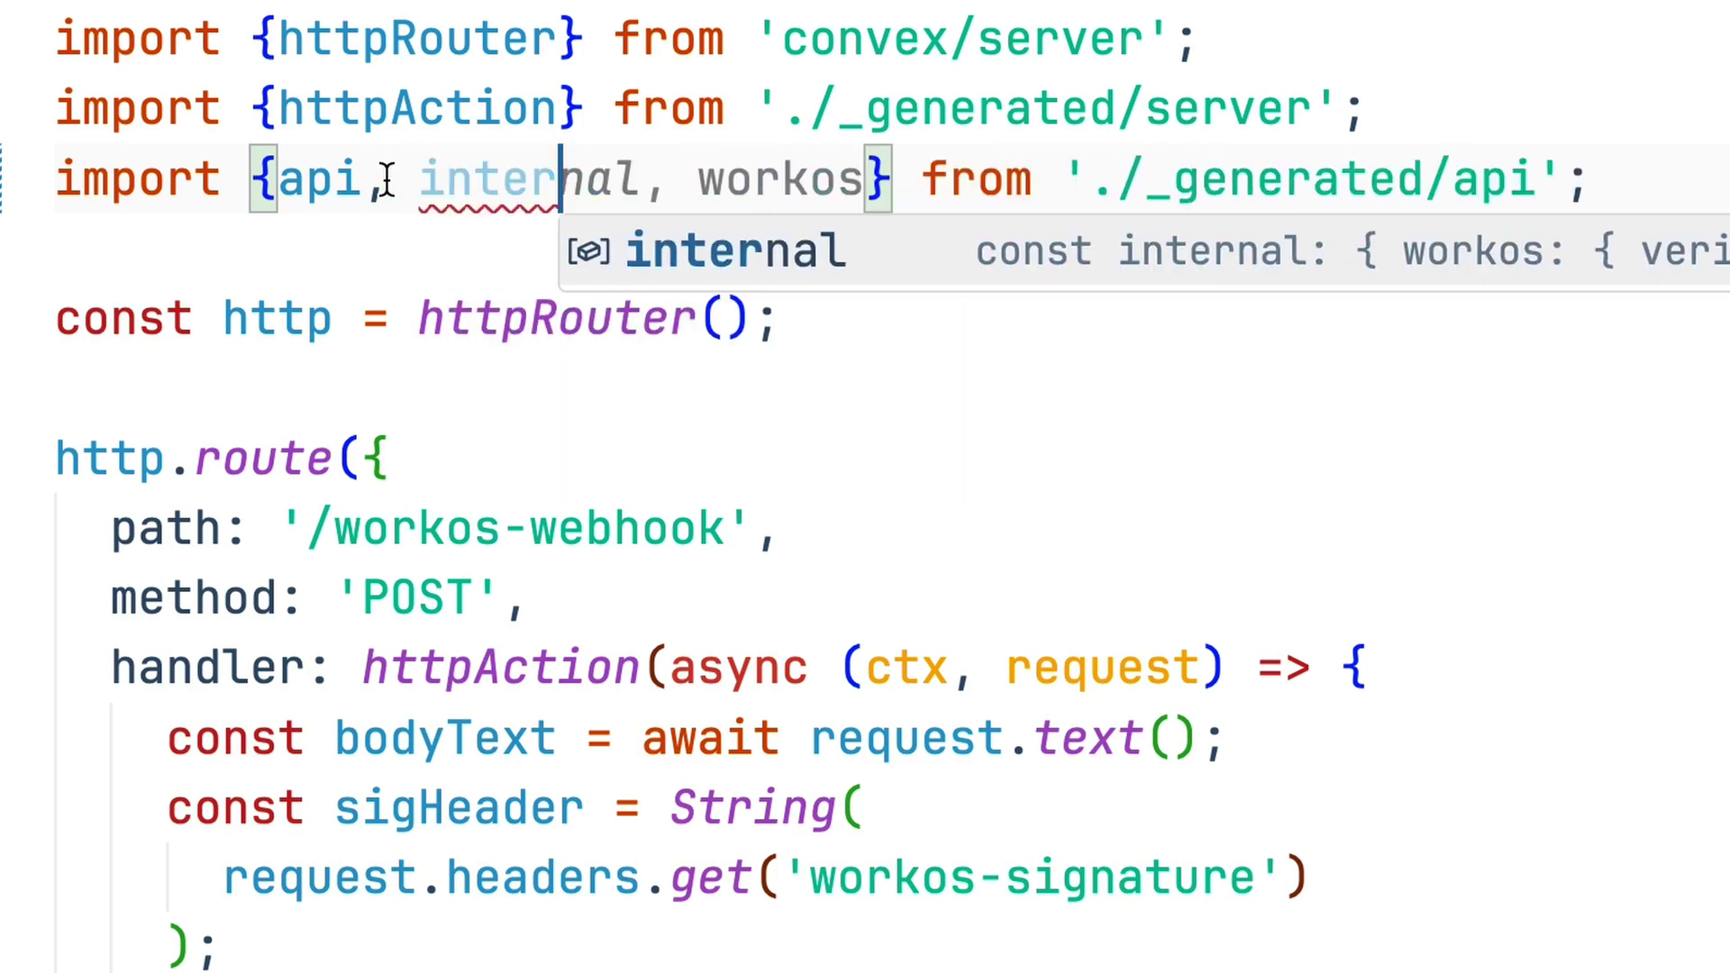
{"action": "key", "text": "Return"}
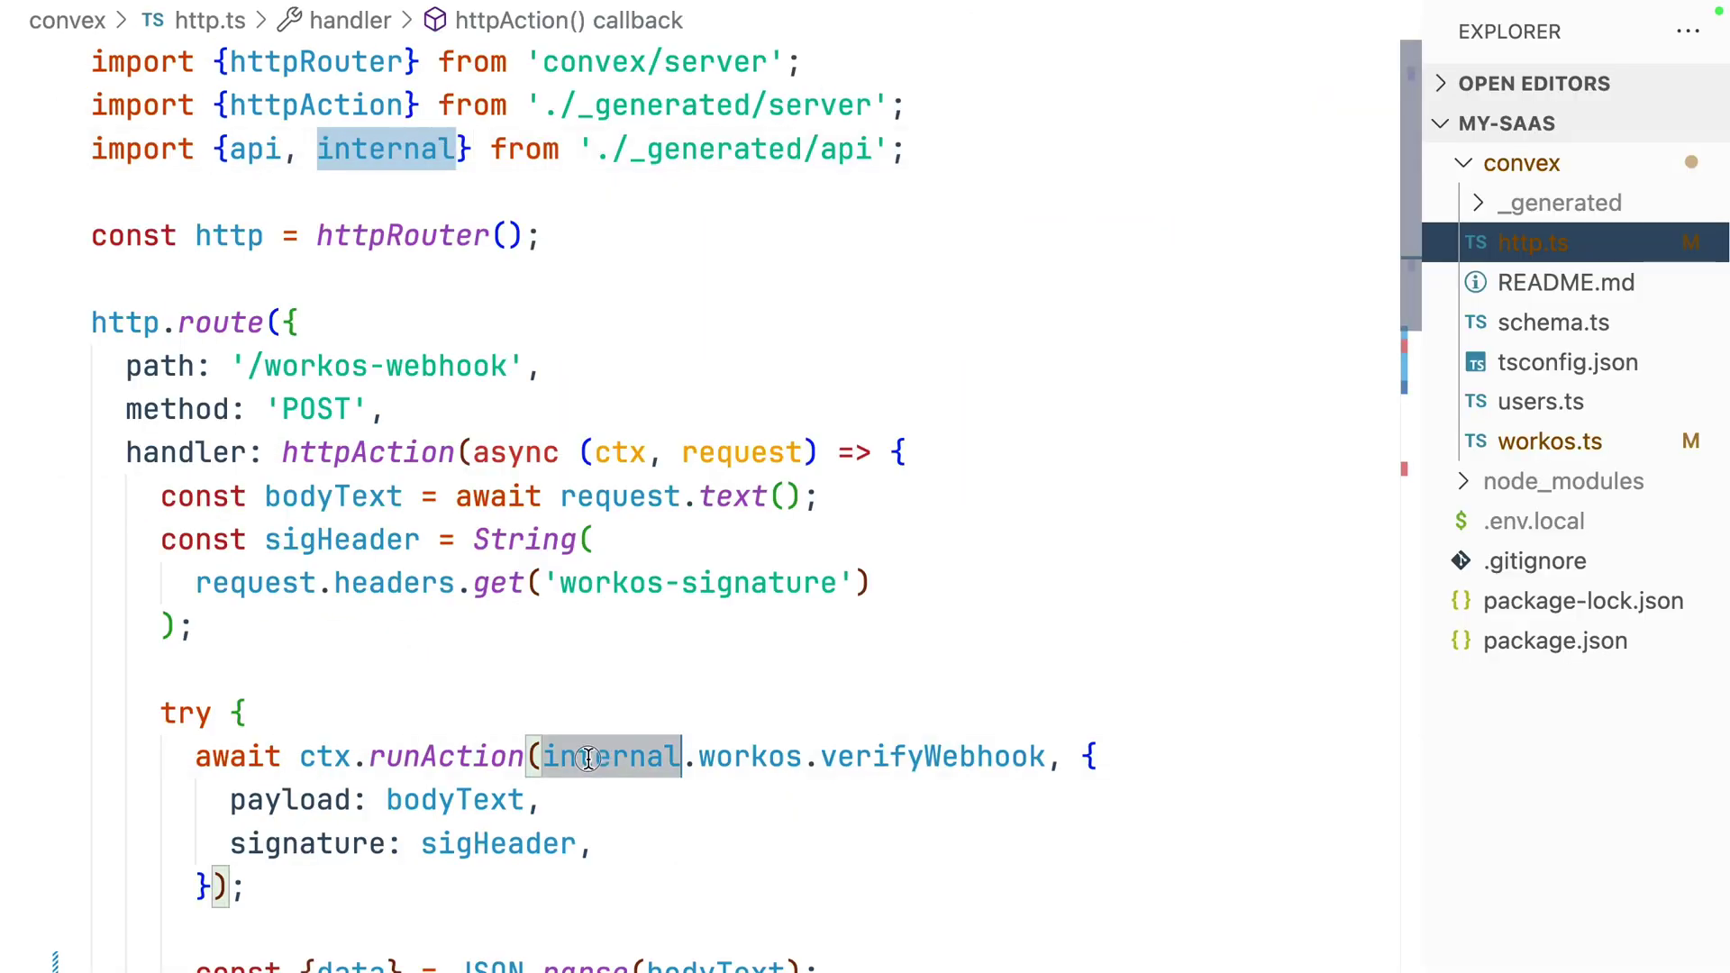
{"action": "left_click_drag", "start_coordinate": [587, 756], "coordinate": [920, 758]}
{"action": "scroll", "coordinate": [990, 761], "scroll_direction": "down", "scroll_amount": 1}
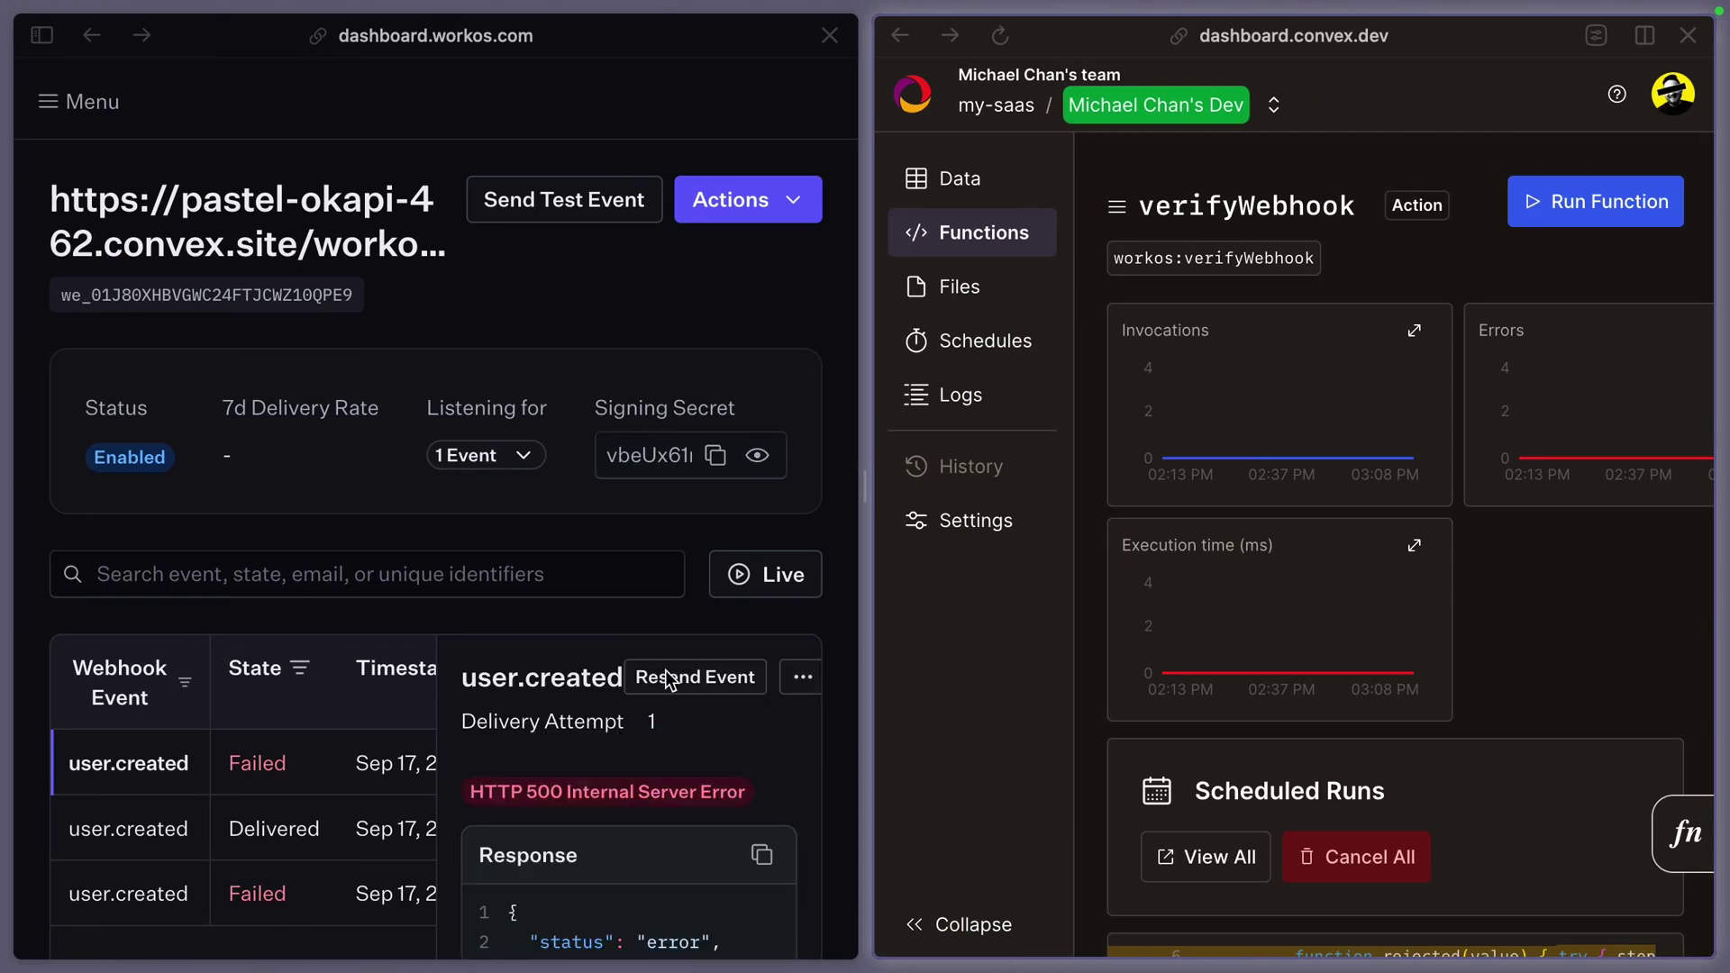
Resend the failed user.created WorkOS event, then view the Convex users table.
{"action": "left_click", "coordinate": [715, 720]}
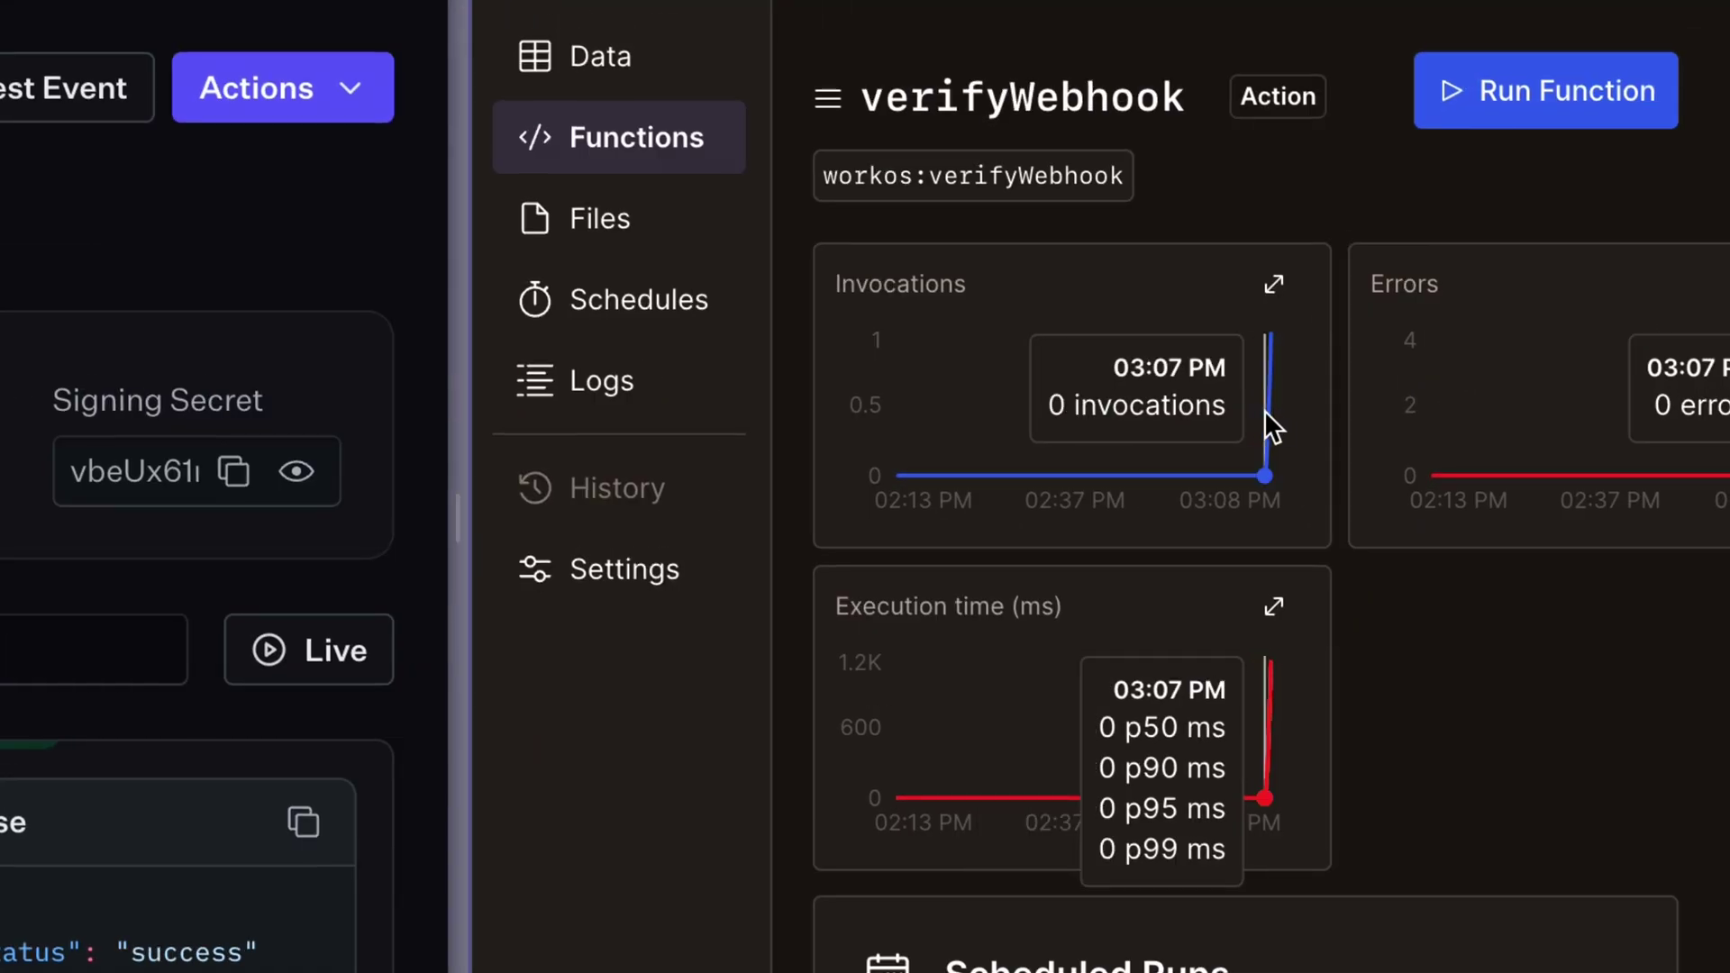
{"action": "left_click", "coordinate": [620, 60]}
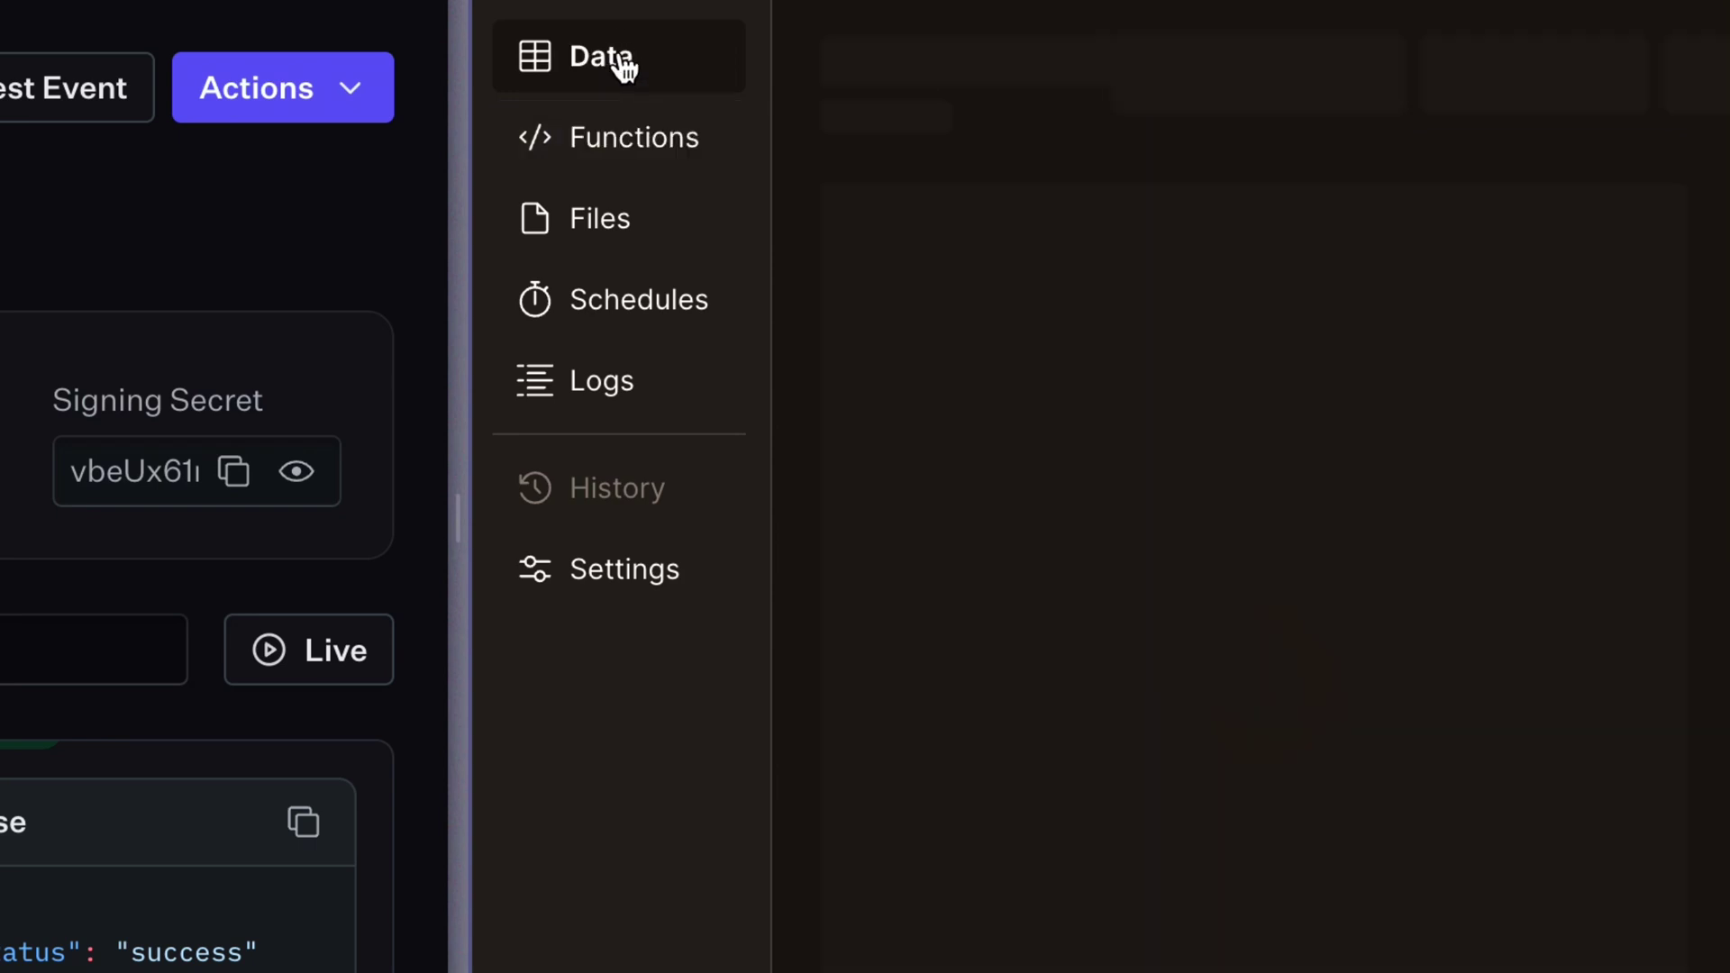